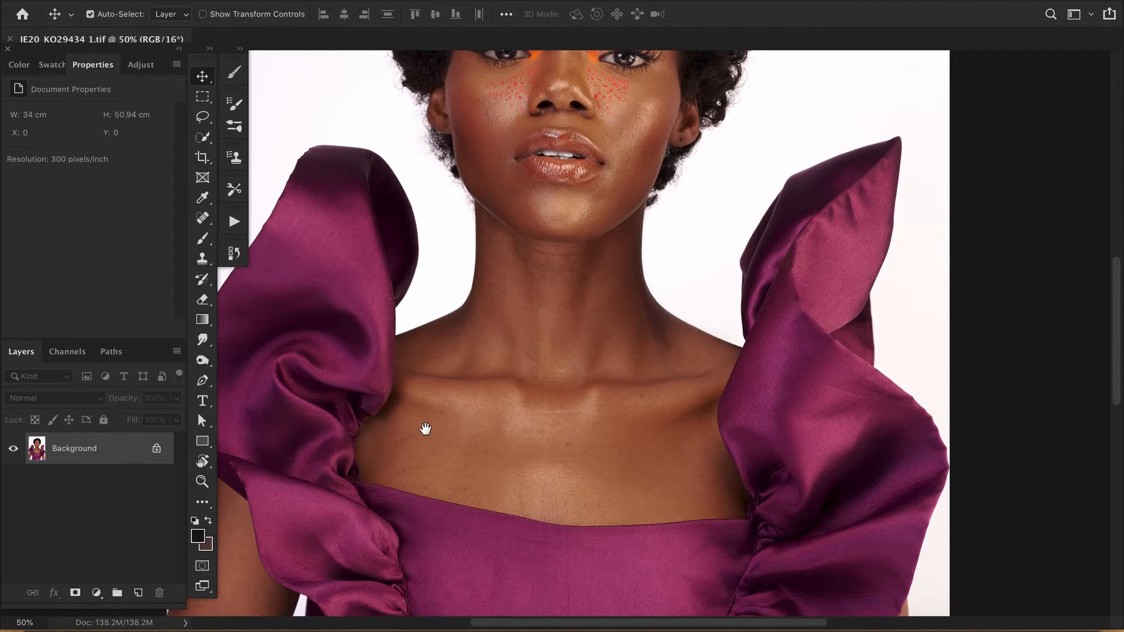
{"action": "left_click_drag", "start_coordinate": [581, 278], "coordinate": [449, 386]}
{"action": "left_click_drag", "start_coordinate": [480, 457], "coordinate": [484, 442]}
{"action": "left_click_drag", "start_coordinate": [430, 338], "coordinate": [482, 444]}
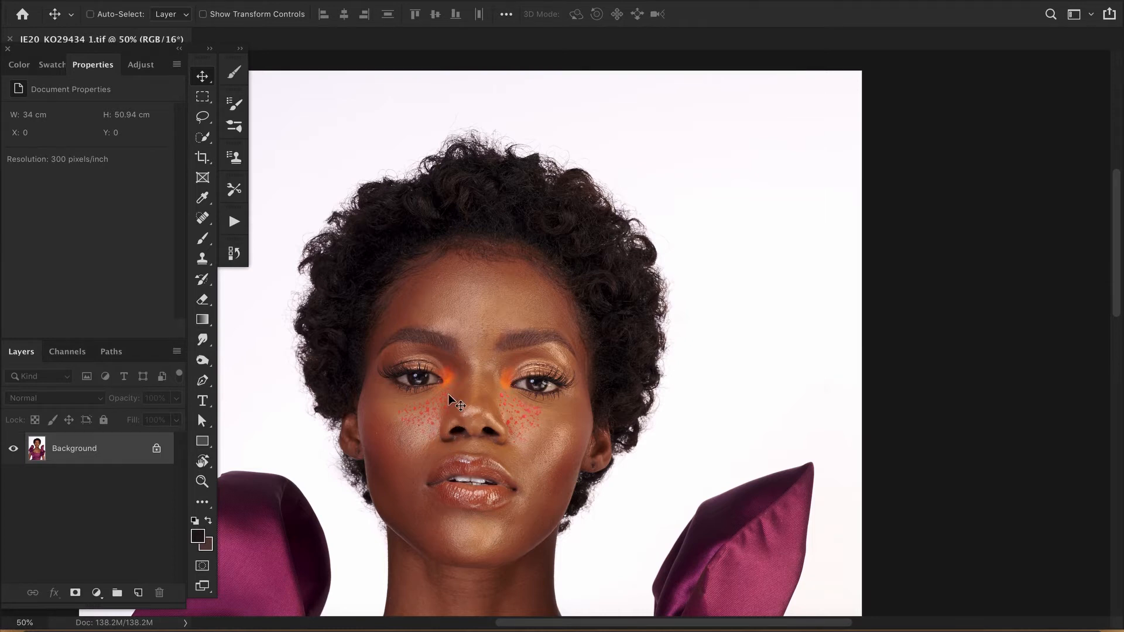
{"action": "key", "text": "ctrl+minus"}
{"action": "key", "text": "ctrl+minus"}
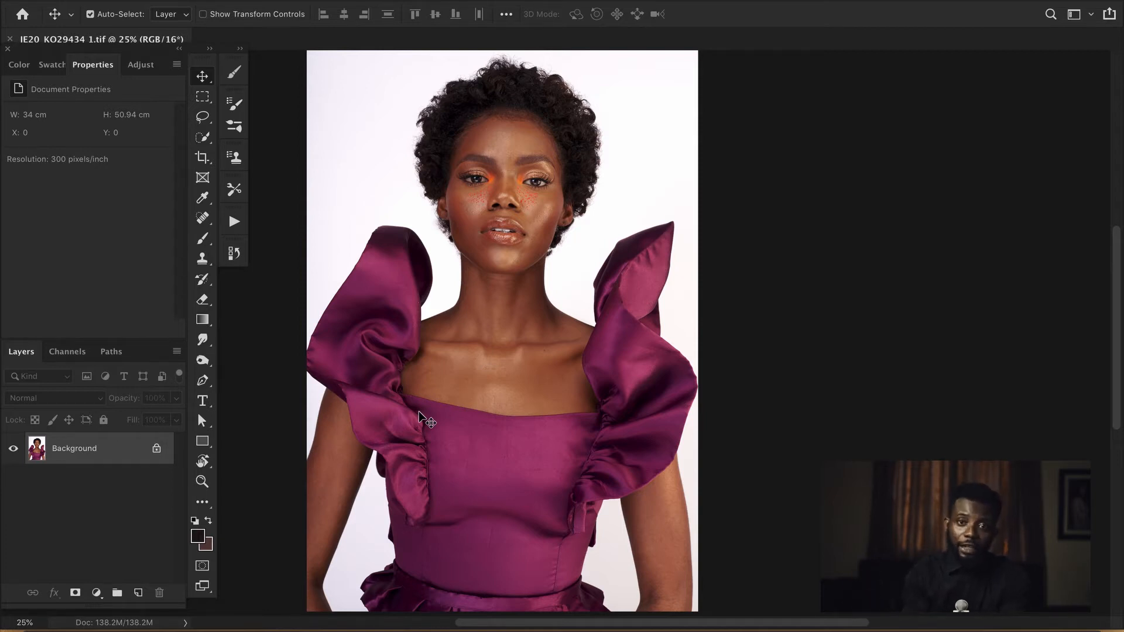
Straighten the portrait with the Crop tool, rotating it slightly until the eyes are level against the grid.
{"action": "key", "text": "c"}
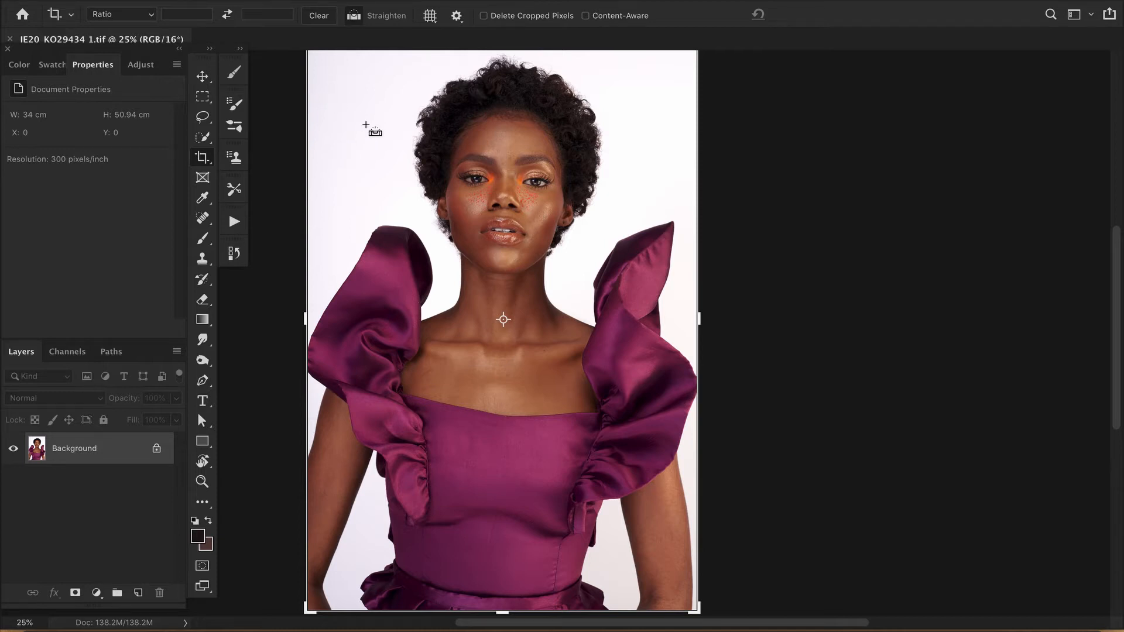
{"action": "key", "text": "ctrl+minus"}
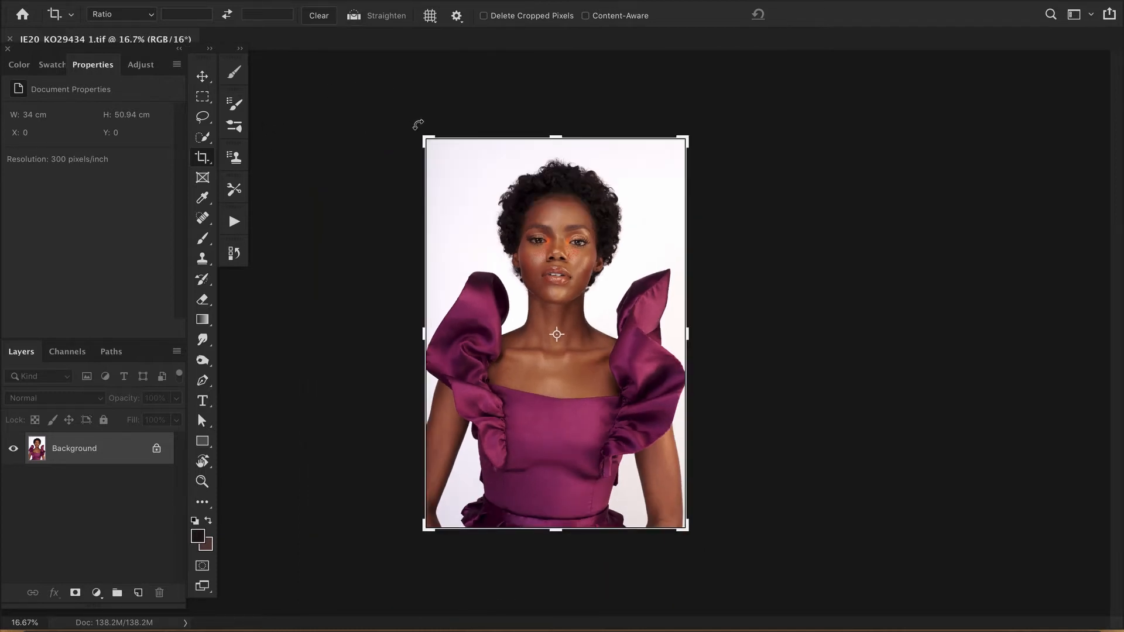
{"action": "left_click_drag", "start_coordinate": [418, 124], "coordinate": [421, 122]}
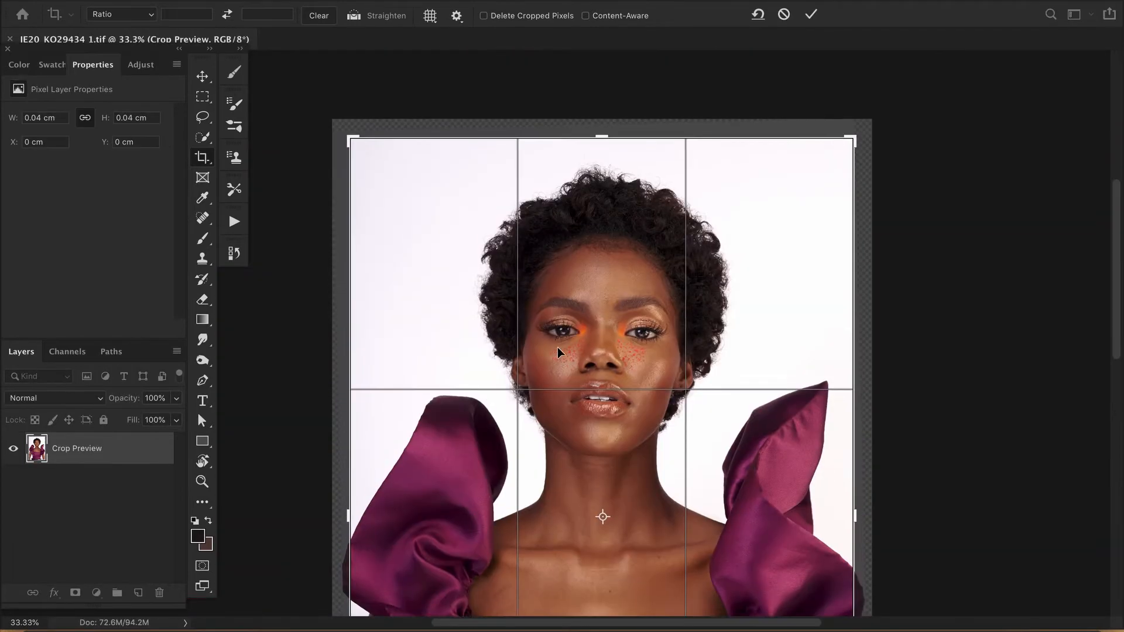
{"action": "left_click", "coordinate": [491, 2]}
{"action": "mouse_move", "coordinate": [462, 226]}
{"action": "left_click", "coordinate": [672, 268]}
{"action": "key", "text": "ctrl+plus"}
{"action": "key", "text": "ctrl+plus"}
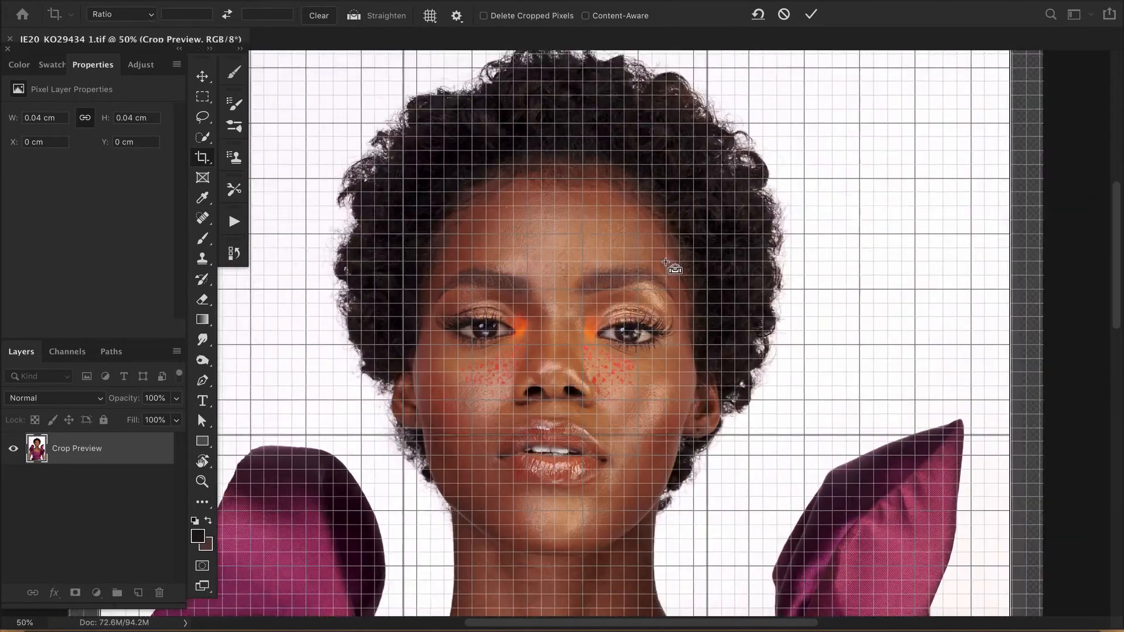
{"action": "left_click", "coordinate": [354, 17]}
{"action": "scroll", "coordinate": [521, 315], "scroll_direction": "down", "scroll_amount": 4}
{"action": "key", "text": "ctrl+0"}
{"action": "key", "text": "Escape"}
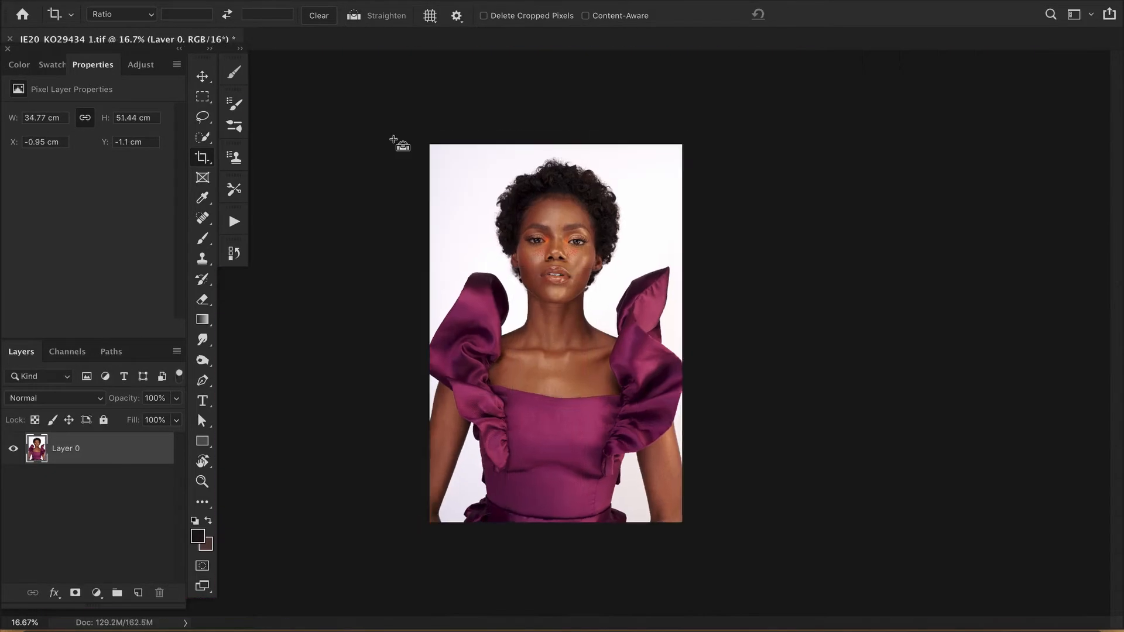
Crop the portrait to a 6:7 ratio, leaving some background above the hair.
{"action": "key", "text": "c"}
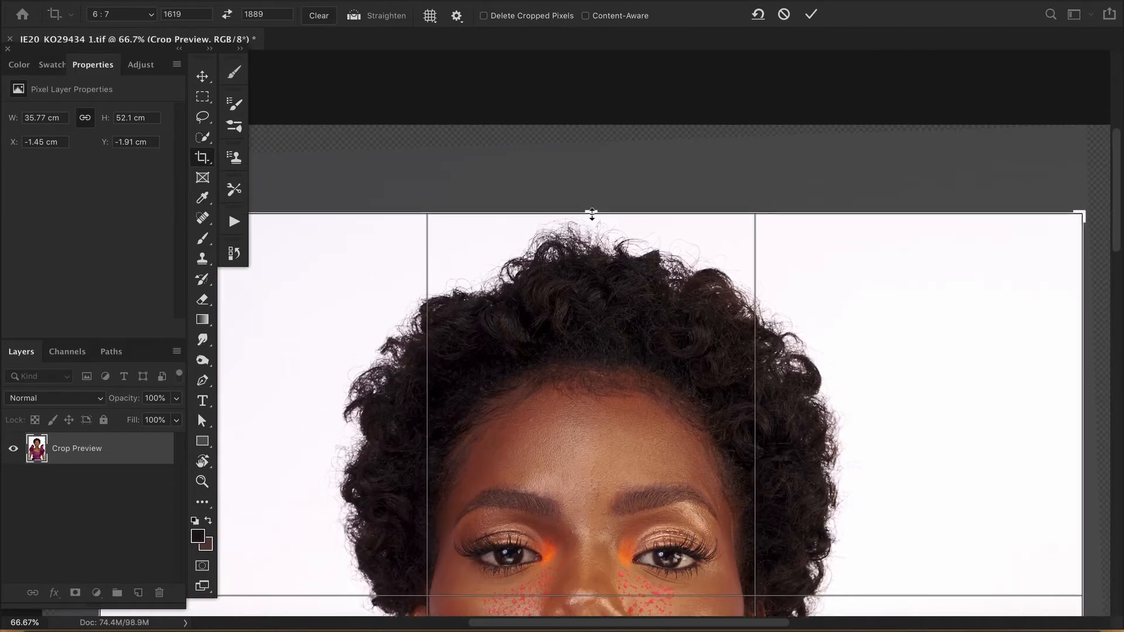
{"action": "left_click_drag", "start_coordinate": [592, 214], "coordinate": [590, 206]}
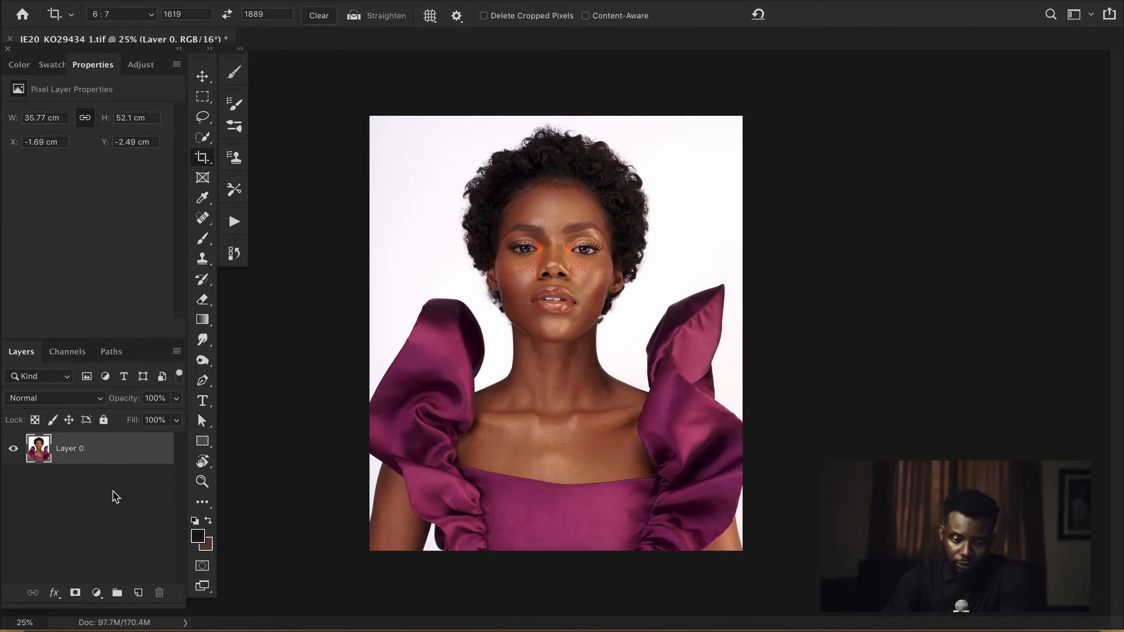
Duplicate the cropped photo layer and activate the Spot Healing Brush tool for retouching the copy.
{"action": "key", "text": "ctrl+j"}
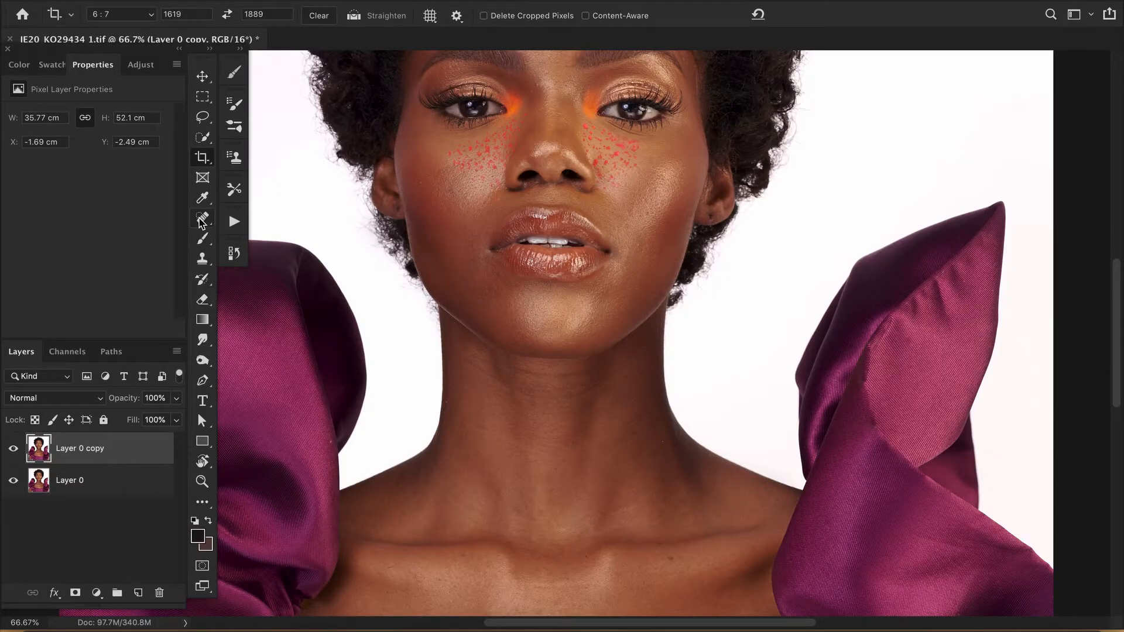
{"action": "left_click", "coordinate": [202, 219]}
{"action": "key", "text": "super+plus"}
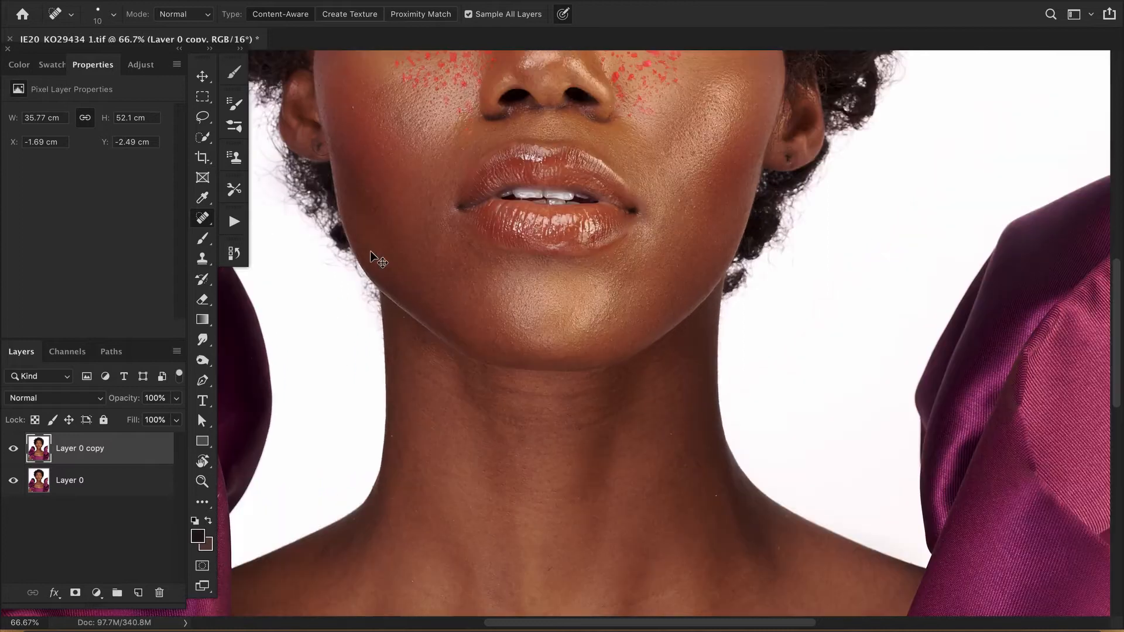
{"action": "right_click", "coordinate": [203, 221]}
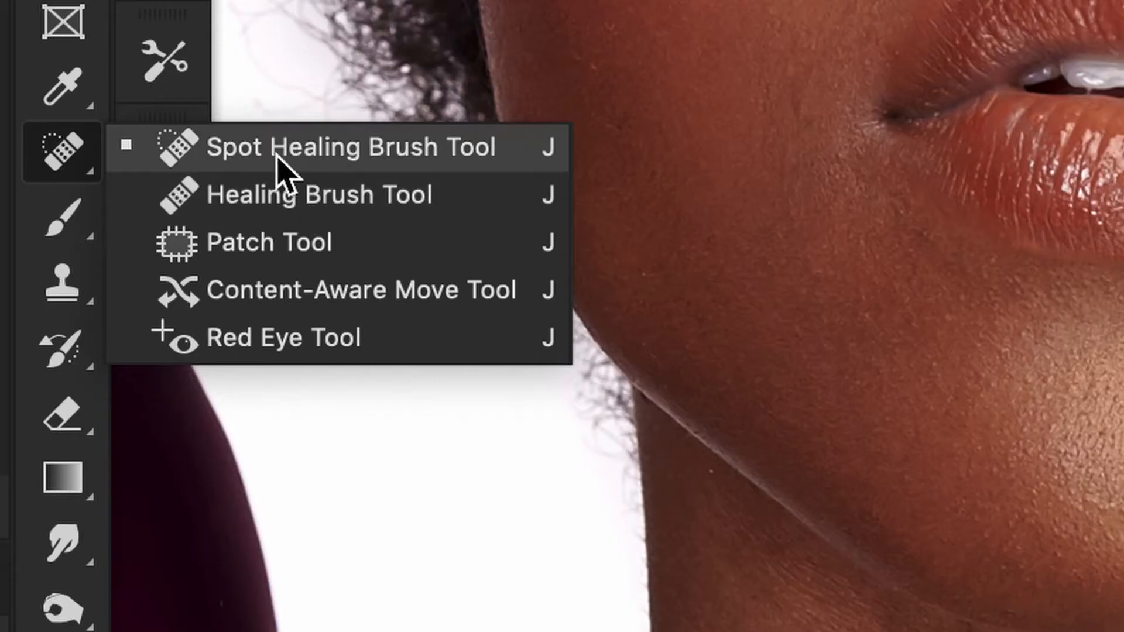
{"action": "left_click", "coordinate": [319, 149]}
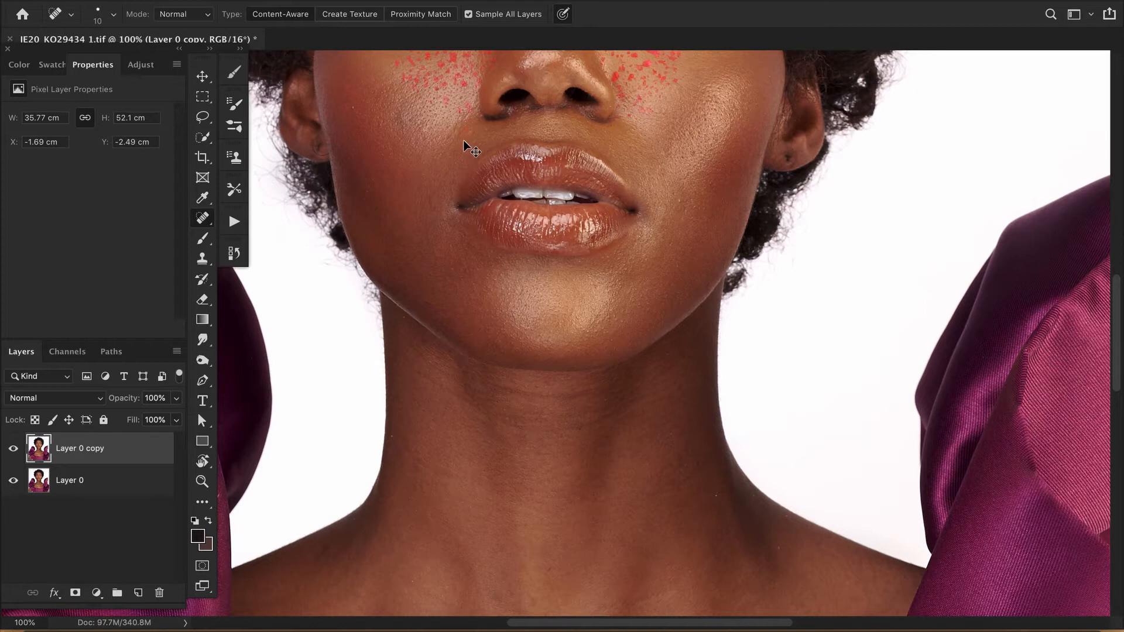
Spot-heal the small bumps and blemishes on the image-left cheek using a size 7 brush.
{"action": "key", "text": "ctrl+plus"}
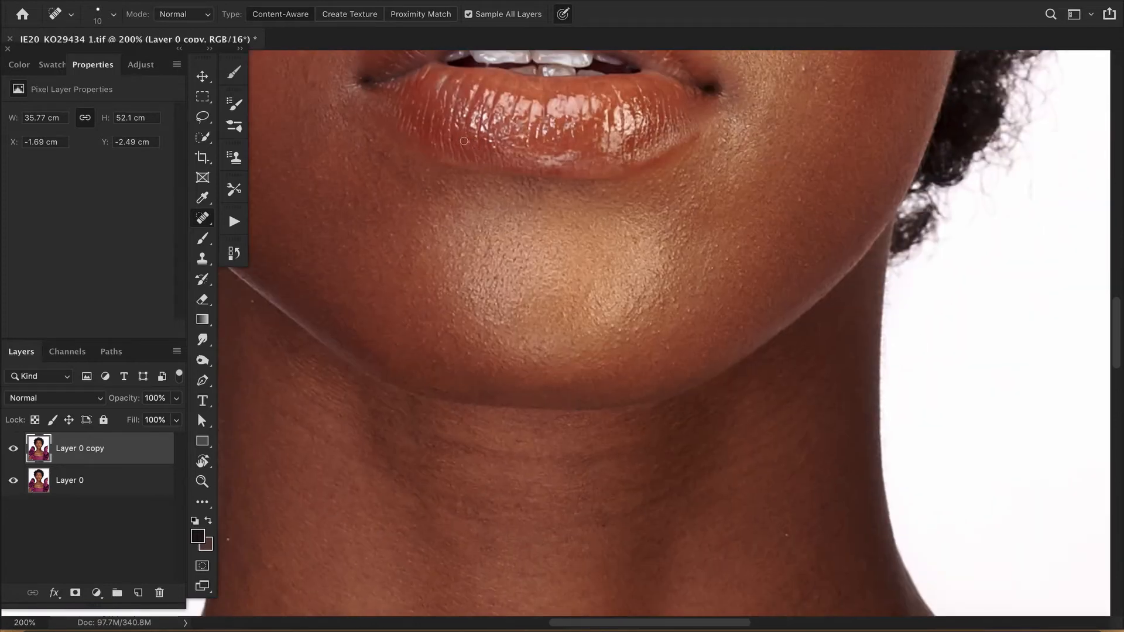
{"action": "scroll", "coordinate": [408, 328], "scroll_direction": "up", "scroll_amount": 10}
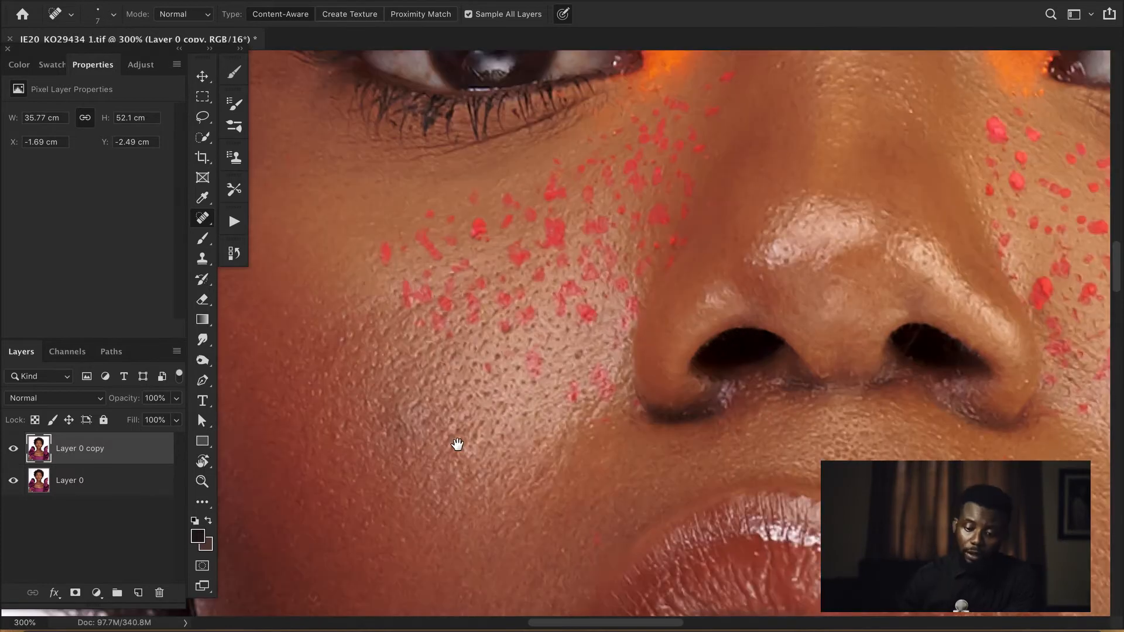
{"action": "left_click_drag", "start_coordinate": [391, 297], "coordinate": [451, 252]}
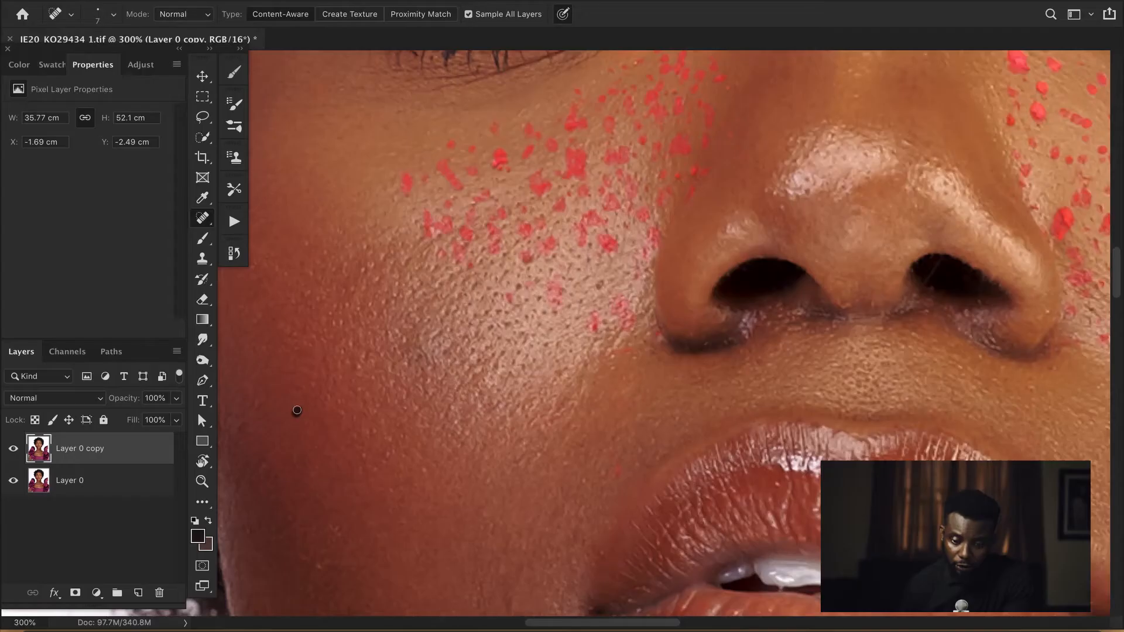
{"action": "left_click", "coordinate": [391, 450]}
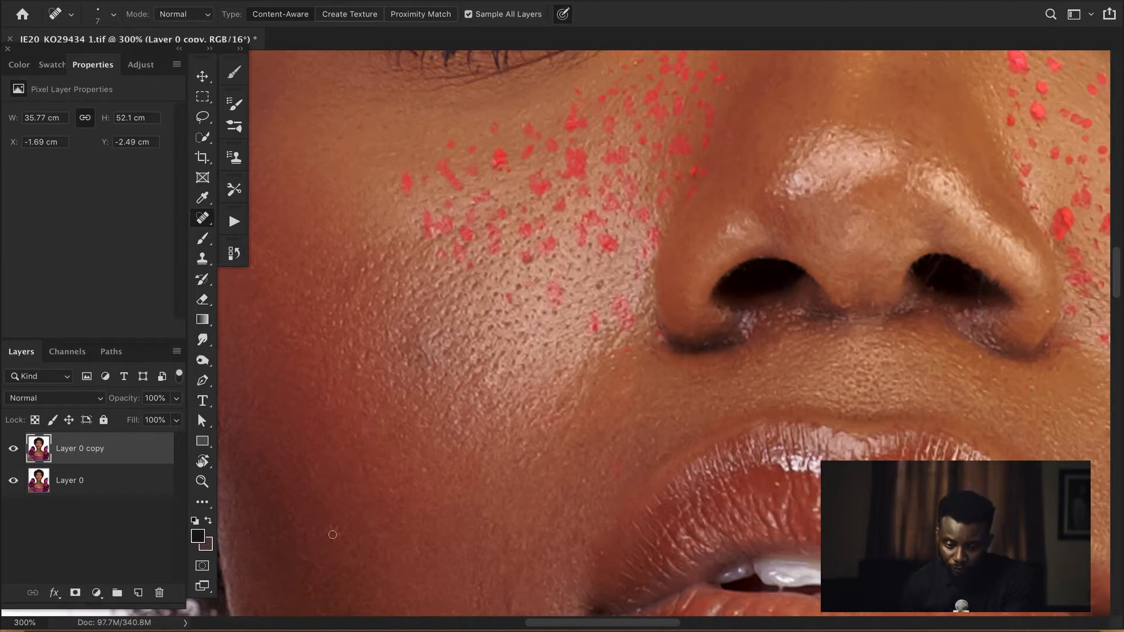
{"action": "left_click_drag", "start_coordinate": [332, 529], "coordinate": [346, 525]}
{"action": "left_click_drag", "start_coordinate": [360, 515], "coordinate": [354, 495]}
{"action": "left_click_drag", "start_coordinate": [362, 474], "coordinate": [375, 467]}
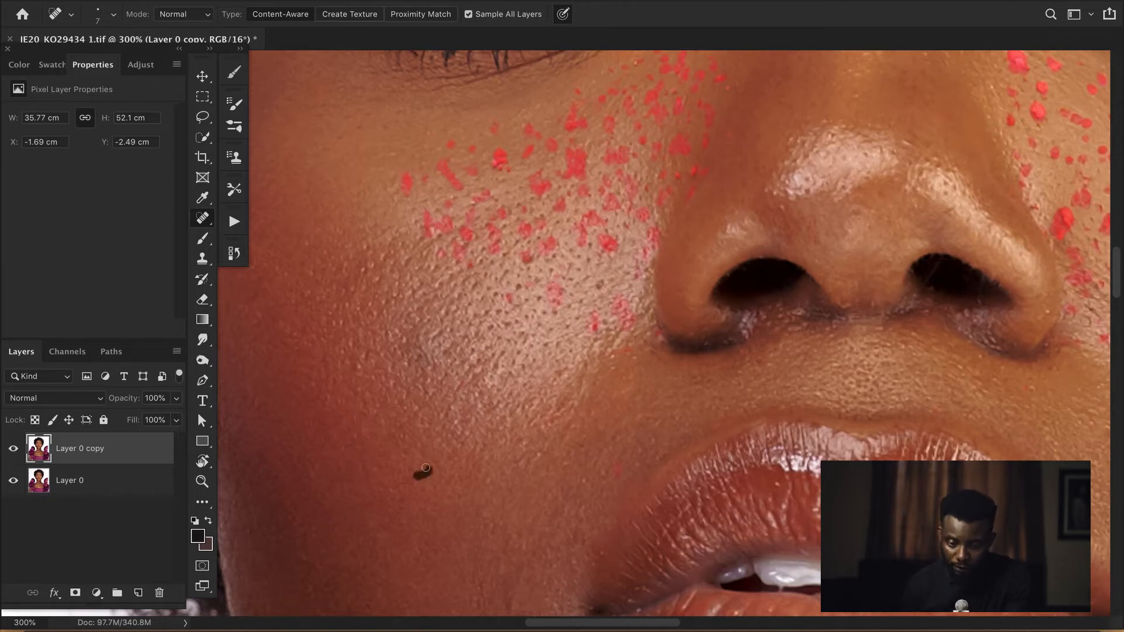
{"action": "left_click_drag", "start_coordinate": [529, 458], "coordinate": [484, 487]}
{"action": "left_click_drag", "start_coordinate": [518, 448], "coordinate": [535, 433]}
{"action": "left_click", "coordinate": [361, 360]}
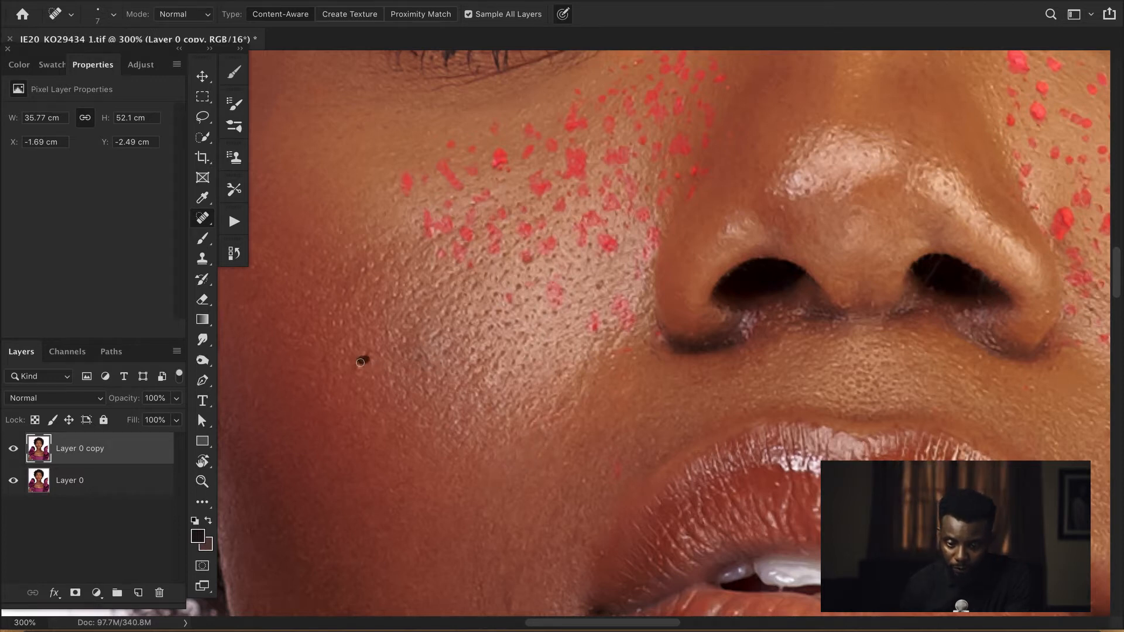
{"action": "left_click_drag", "start_coordinate": [400, 337], "coordinate": [387, 328]}
Spot-heal small blemishes around the nose and between the eyebrows.
{"action": "left_click_drag", "start_coordinate": [807, 315], "coordinate": [391, 374]}
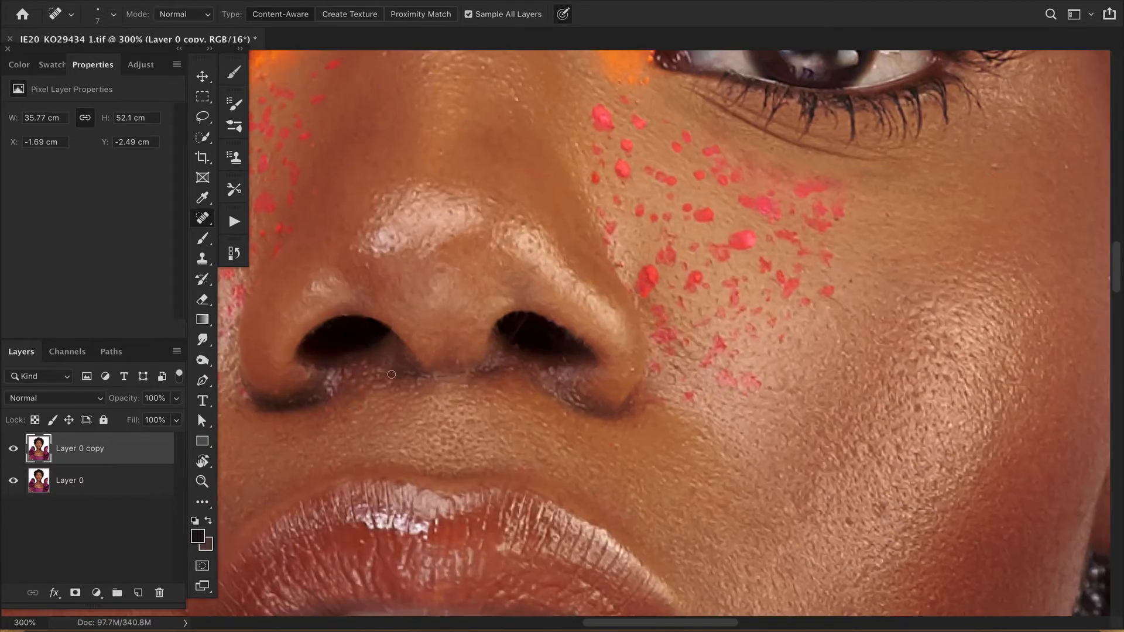
{"action": "left_click_drag", "start_coordinate": [450, 176], "coordinate": [496, 266]}
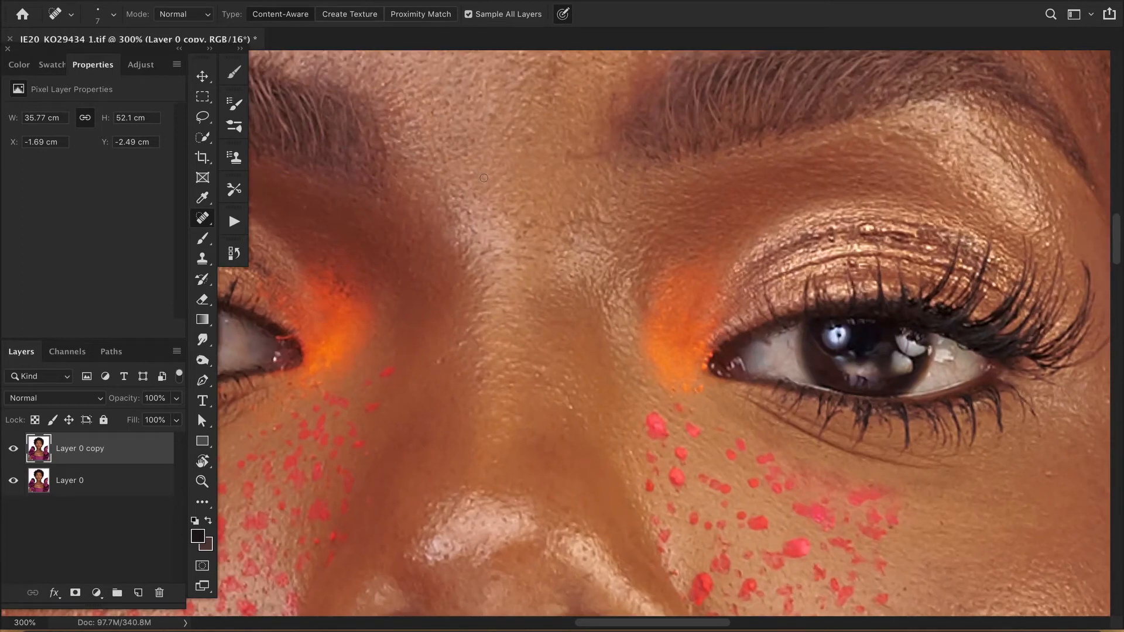
{"action": "key", "text": "super+plus"}
{"action": "left_click_drag", "start_coordinate": [345, 267], "coordinate": [349, 237]}
{"action": "mouse_move", "coordinate": [381, 526]}
{"action": "left_mouse_down"}
{"action": "mouse_move", "coordinate": [432, 317]}
{"action": "mouse_move", "coordinate": [395, 395]}
{"action": "left_mouse_up"}
{"action": "key", "text": "super+minus"}
{"action": "key", "text": "super+minus"}
Touch up remaining spots on the image-left side of the face with the Spot Healing Brush.
{"action": "left_click_drag", "start_coordinate": [306, 505], "coordinate": [500, 477]}
{"action": "left_click_drag", "start_coordinate": [240, 373], "coordinate": [468, 337]}
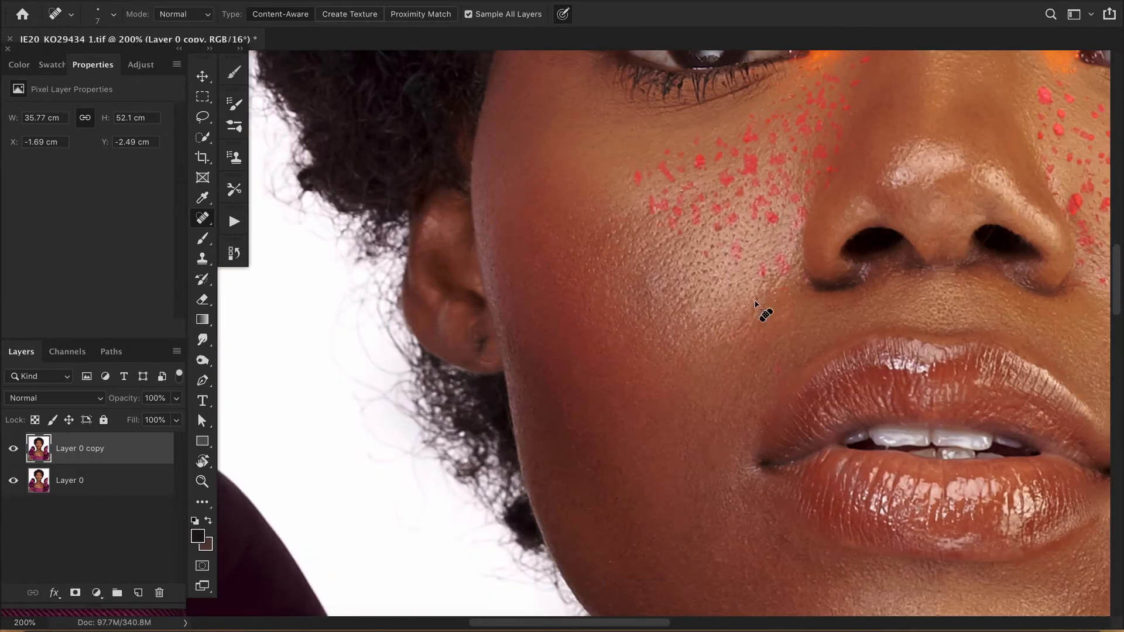
{"action": "left_click_drag", "start_coordinate": [835, 274], "coordinate": [643, 357]}
{"action": "left_click_drag", "start_coordinate": [354, 66], "coordinate": [291, 397]}
{"action": "left_click_drag", "start_coordinate": [809, 157], "coordinate": [805, 172]}
{"action": "key", "text": "super+minus"}
{"action": "key", "text": "super+minus"}
{"action": "left_click_drag", "start_coordinate": [593, 536], "coordinate": [472, 375]}
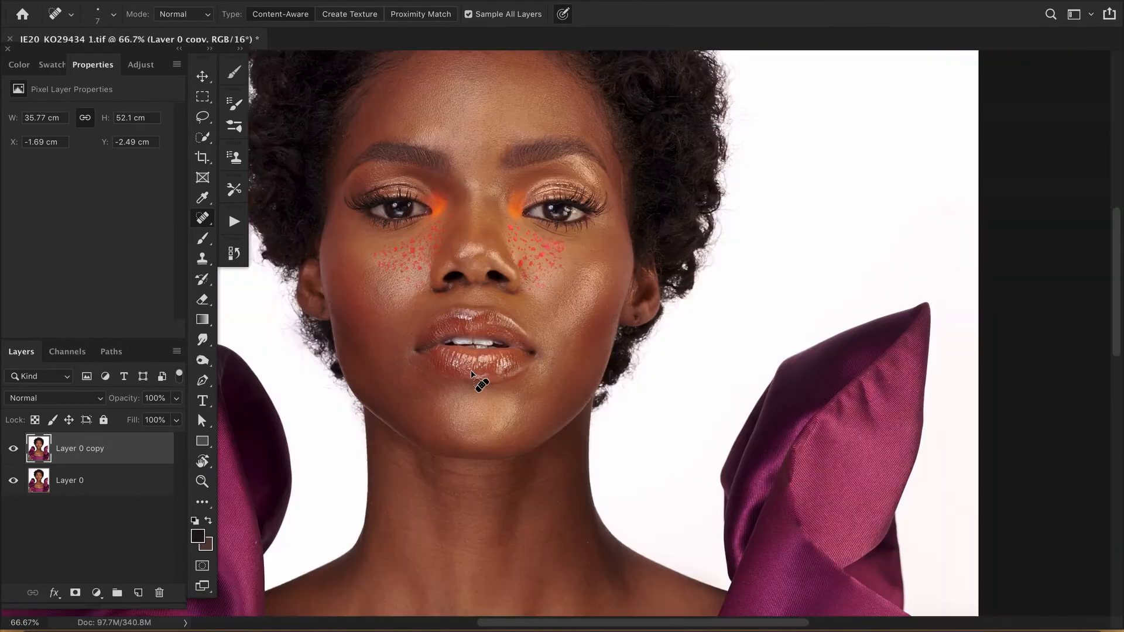
Spot-heal the blemishes on the image-right cheek and along the bridge of the nose.
{"action": "key", "text": "super+plus"}
{"action": "key", "text": "super+plus"}
{"action": "key", "text": "super+plus"}
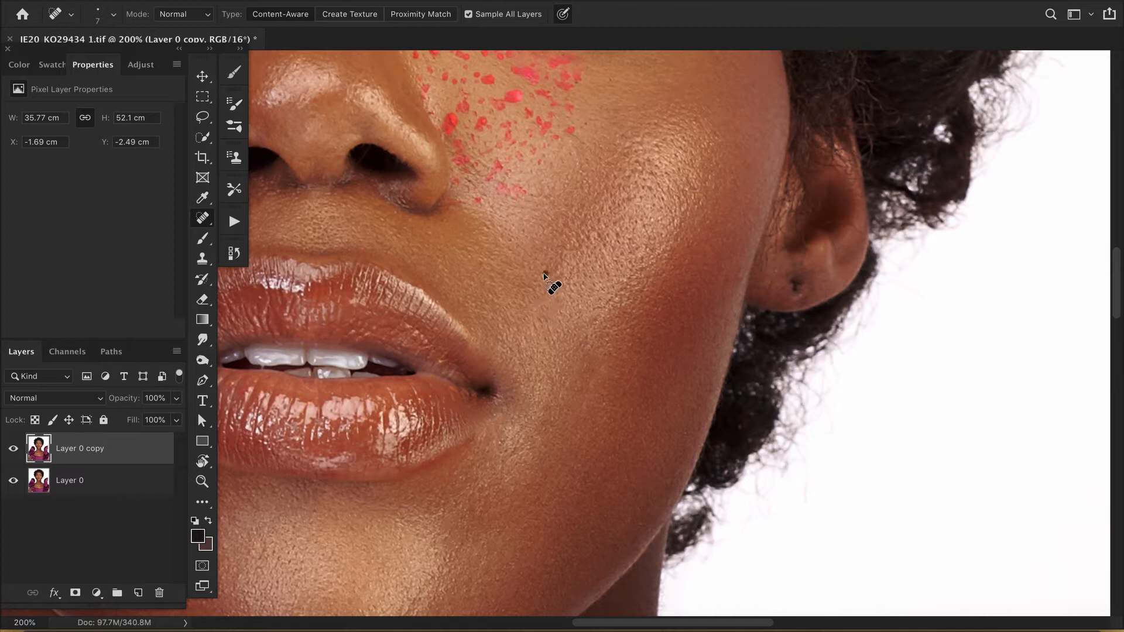
{"action": "left_click_drag", "start_coordinate": [735, 184], "coordinate": [749, 174]}
{"action": "left_click_drag", "start_coordinate": [531, 250], "coordinate": [673, 394]}
{"action": "left_click_drag", "start_coordinate": [432, 277], "coordinate": [604, 270]}
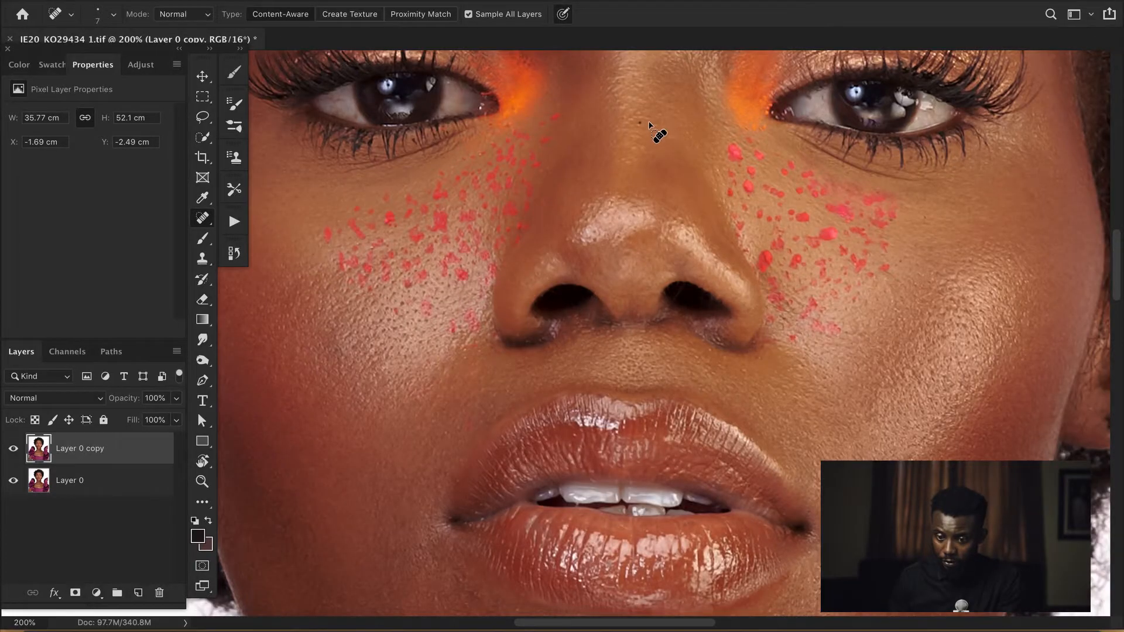
{"action": "mouse_move", "coordinate": [635, 149]}
{"action": "left_mouse_down"}
{"action": "mouse_move", "coordinate": [646, 146]}
{"action": "mouse_move", "coordinate": [637, 162]}
{"action": "left_mouse_up"}
{"action": "left_click", "coordinate": [669, 136]}
Spot-heal the small blemishes across the forehead and above the eyebrows.
{"action": "scroll", "coordinate": [649, 175], "scroll_direction": "up", "scroll_amount": 10}
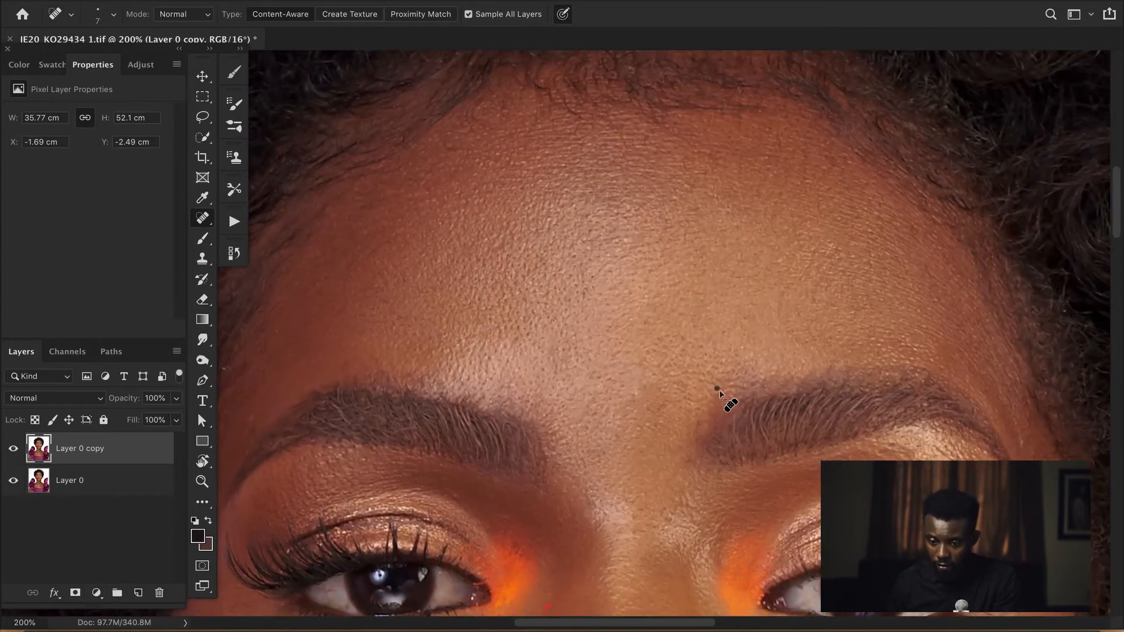
{"action": "left_click", "coordinate": [644, 320]}
{"action": "left_click", "coordinate": [645, 343]}
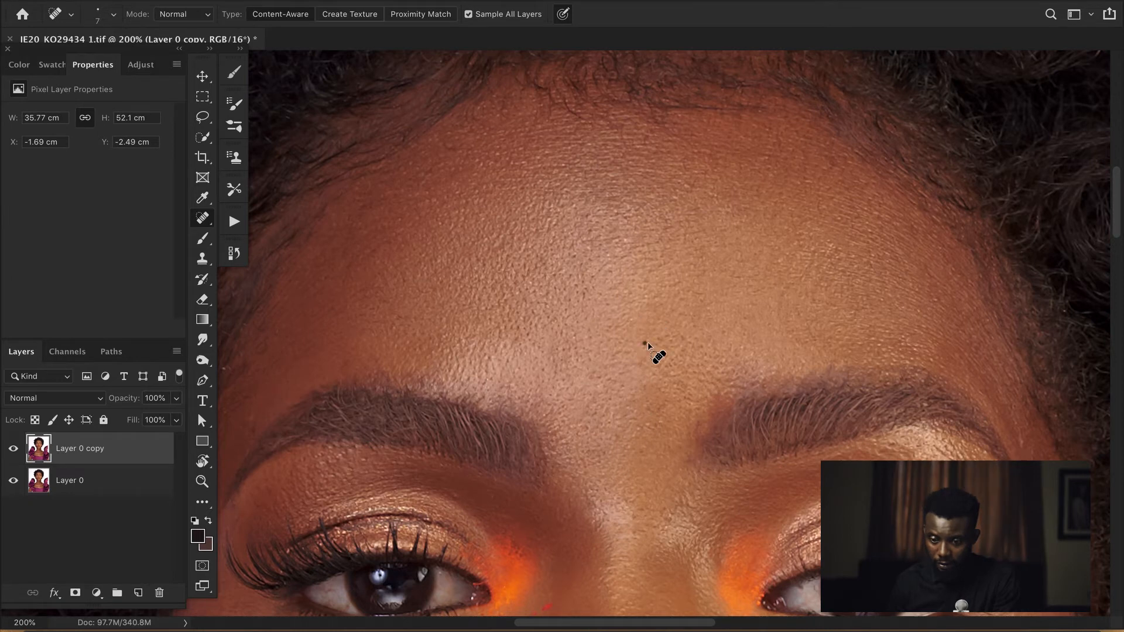
{"action": "left_click", "coordinate": [625, 235]}
{"action": "left_click", "coordinate": [591, 274]}
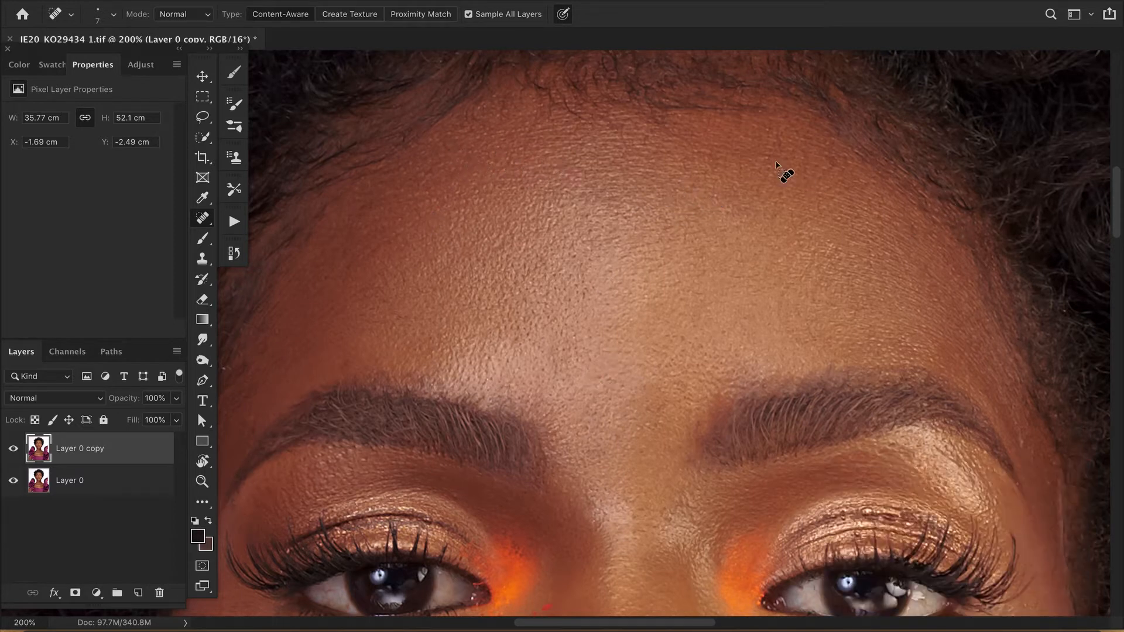
{"action": "left_click", "coordinate": [685, 183]}
{"action": "left_click", "coordinate": [368, 248]}
Set up the Clone Stamp tool with a size 30 brush, Darken mode and 6% flow.
{"action": "left_click", "coordinate": [206, 260]}
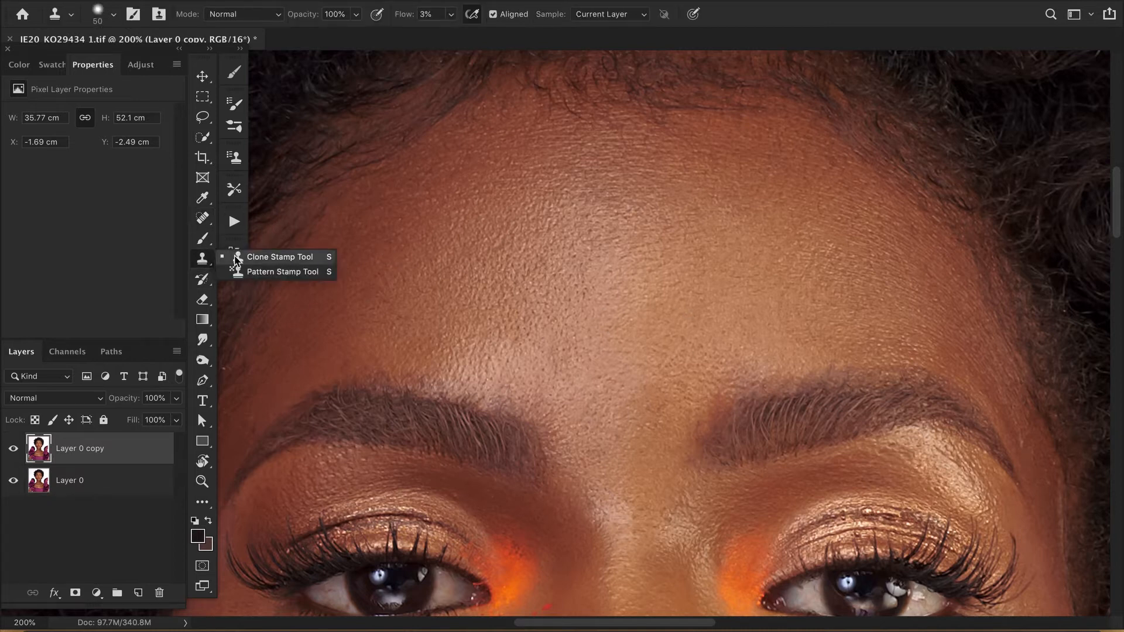
{"action": "left_click", "coordinate": [262, 260]}
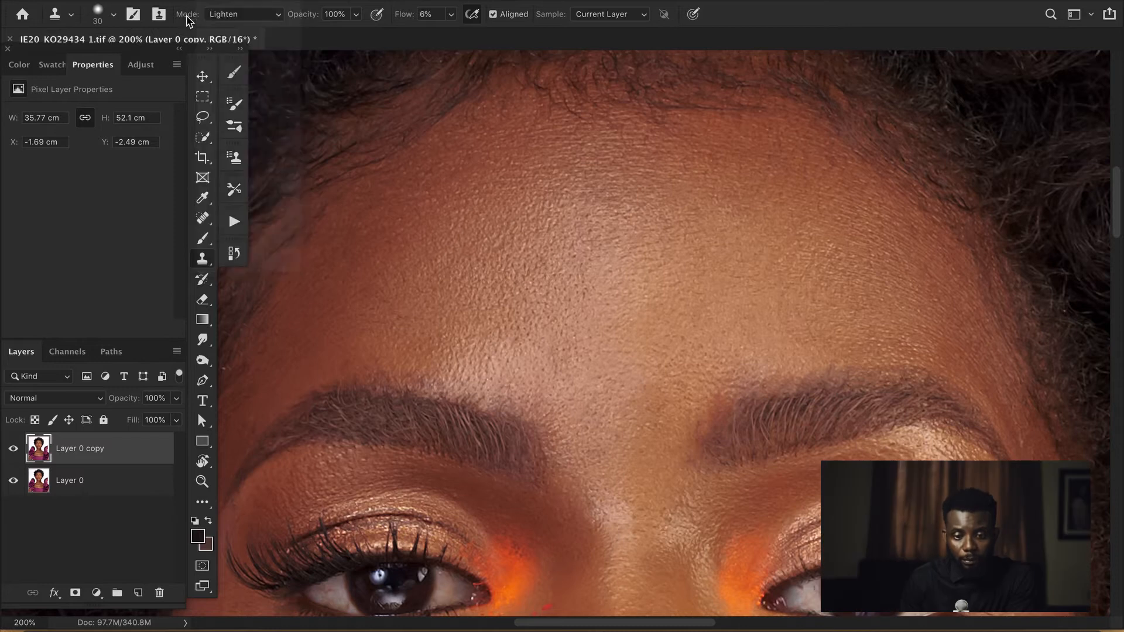
{"action": "left_click", "coordinate": [239, 14]}
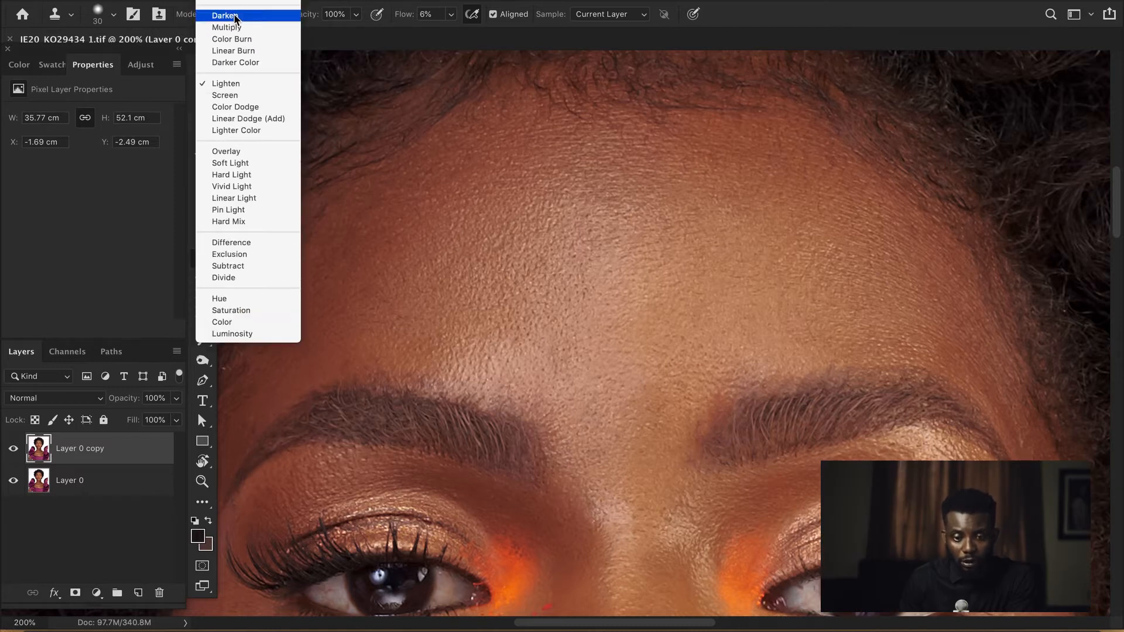
{"action": "left_click", "coordinate": [232, 15]}
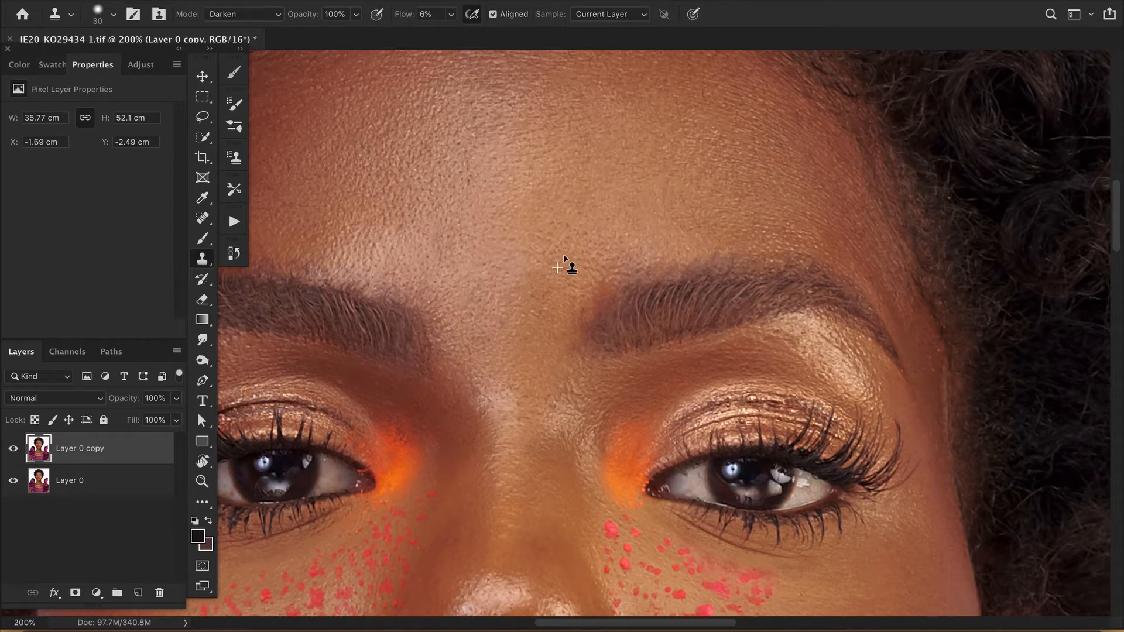
{"action": "scroll", "coordinate": [495, 340], "scroll_direction": "down", "scroll_amount": 8}
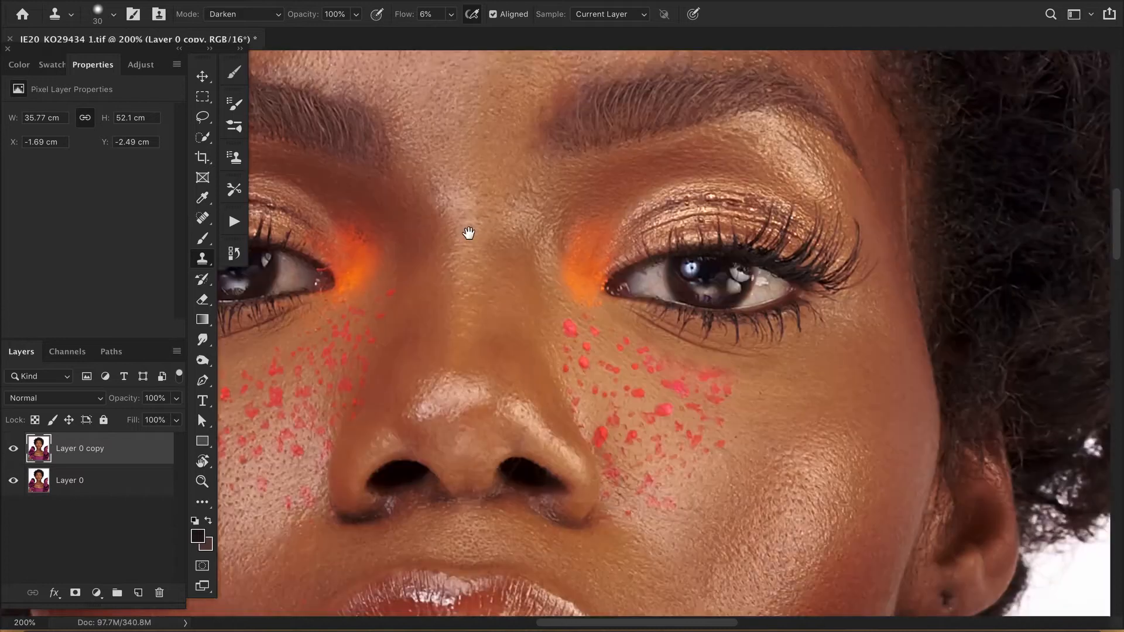
{"action": "scroll", "coordinate": [496, 220], "scroll_direction": "left", "scroll_amount": 3}
{"action": "scroll", "coordinate": [492, 250], "scroll_direction": "left", "scroll_amount": 3}
{"action": "scroll", "coordinate": [492, 250], "scroll_direction": "down", "scroll_amount": 1}
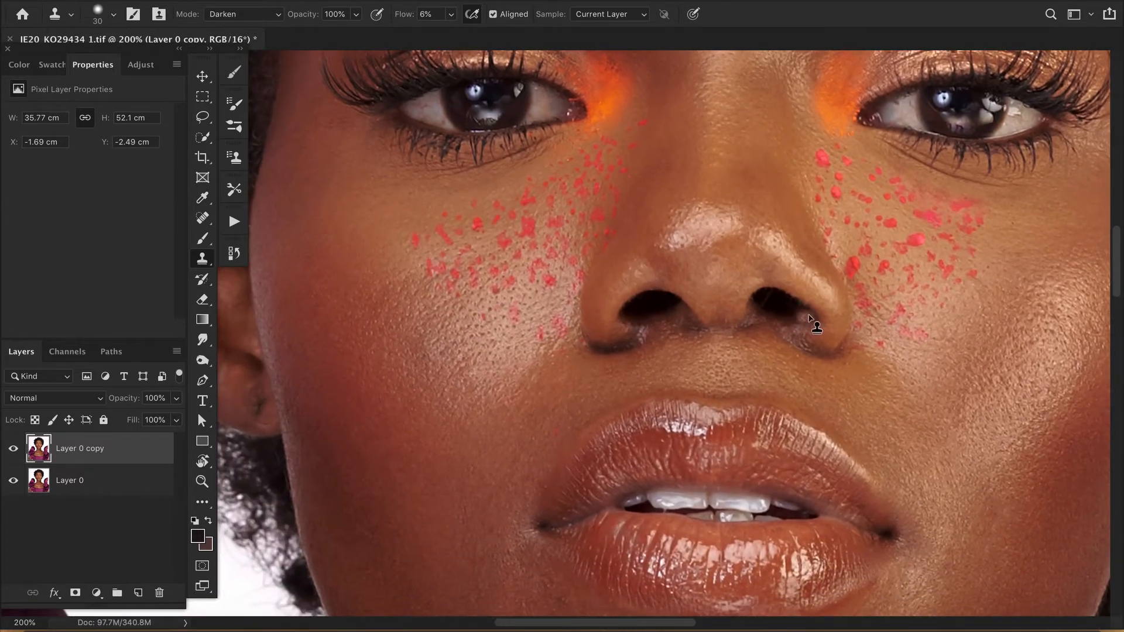
{"action": "scroll", "coordinate": [798, 383], "scroll_direction": "right", "scroll_amount": 3}
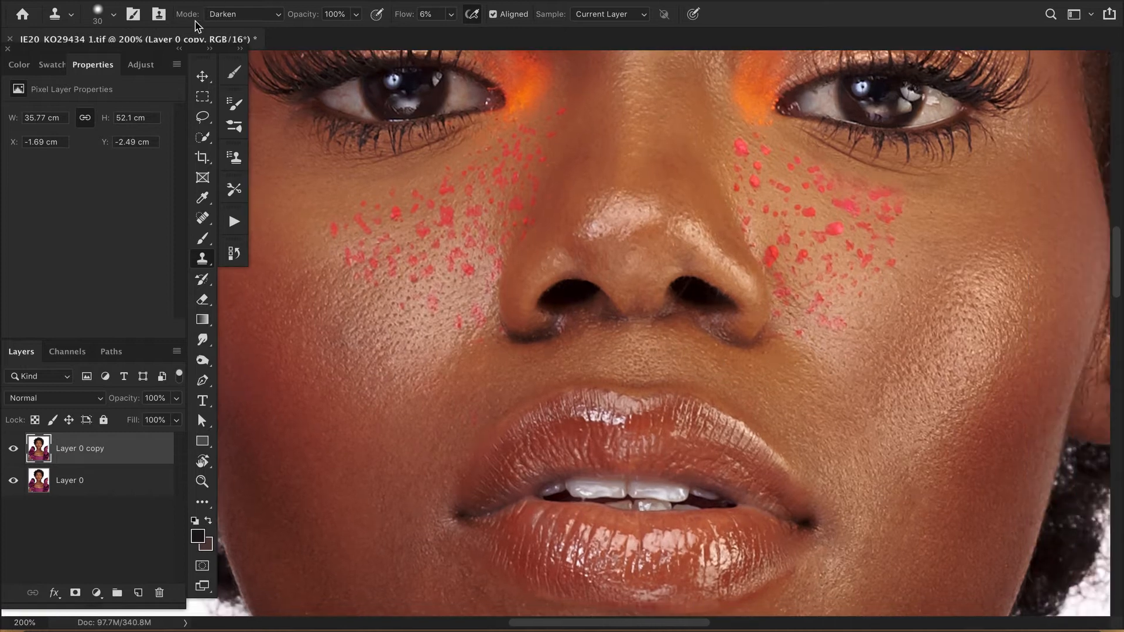
Darken bright pores on the image-right cheek with the Clone Stamp and switch it to Lighten mode with a size 25 brush.
{"action": "scroll", "coordinate": [710, 366], "scroll_direction": "right", "scroll_amount": 8}
{"action": "scroll", "coordinate": [710, 366], "scroll_direction": "down", "scroll_amount": 2}
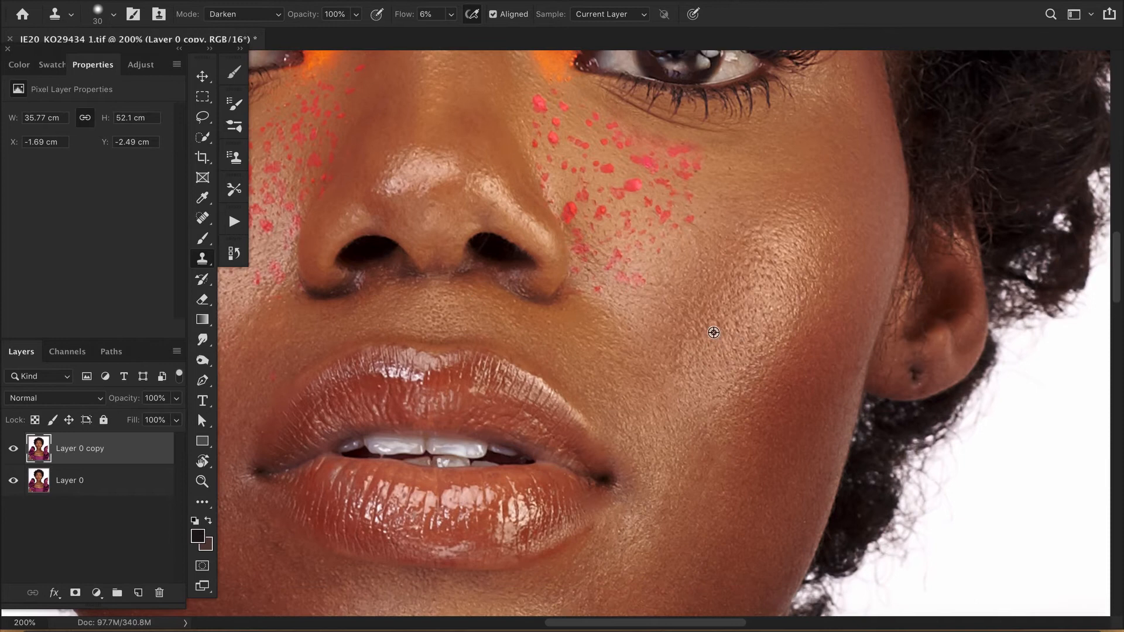
{"action": "scroll", "coordinate": [797, 404], "scroll_direction": "right", "scroll_amount": 3}
{"action": "scroll", "coordinate": [797, 404], "scroll_direction": "down", "scroll_amount": 1}
{"action": "left_click_drag", "start_coordinate": [699, 365], "coordinate": [758, 316]}
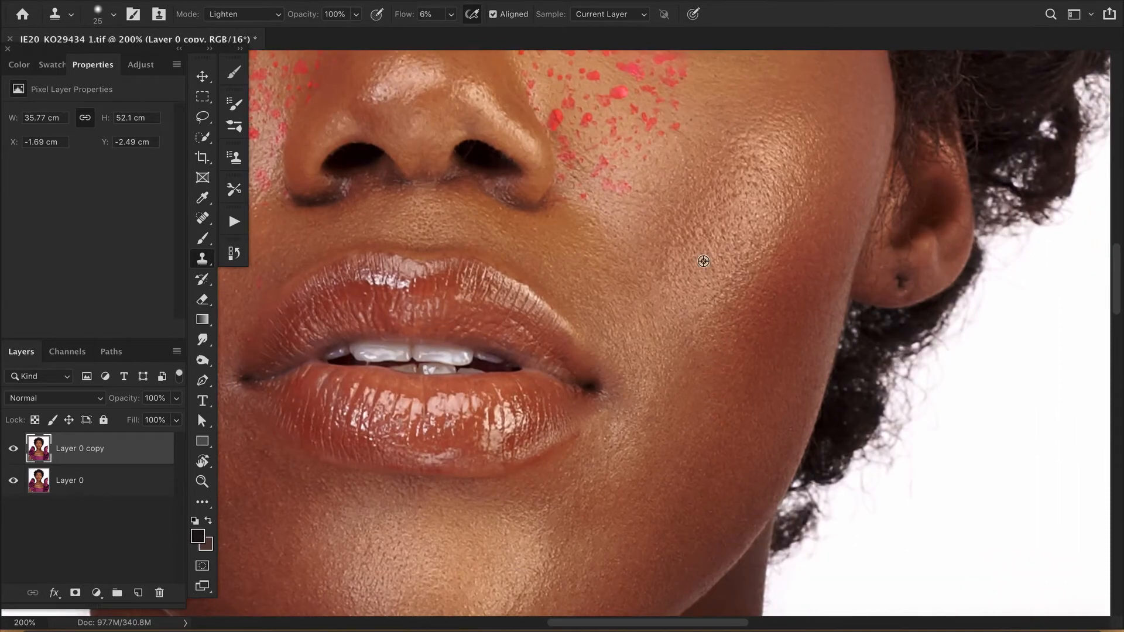
Compare the earlobe area before and after retouching by hiding and showing Layer 0 copy.
{"action": "scroll", "coordinate": [677, 271], "scroll_direction": "right", "scroll_amount": 10}
{"action": "key", "text": "ctrl+plus"}
{"action": "key", "text": "ctrl+plus"}
{"action": "key", "text": "ctrl+plus"}
{"action": "left_click", "coordinate": [14, 448]}
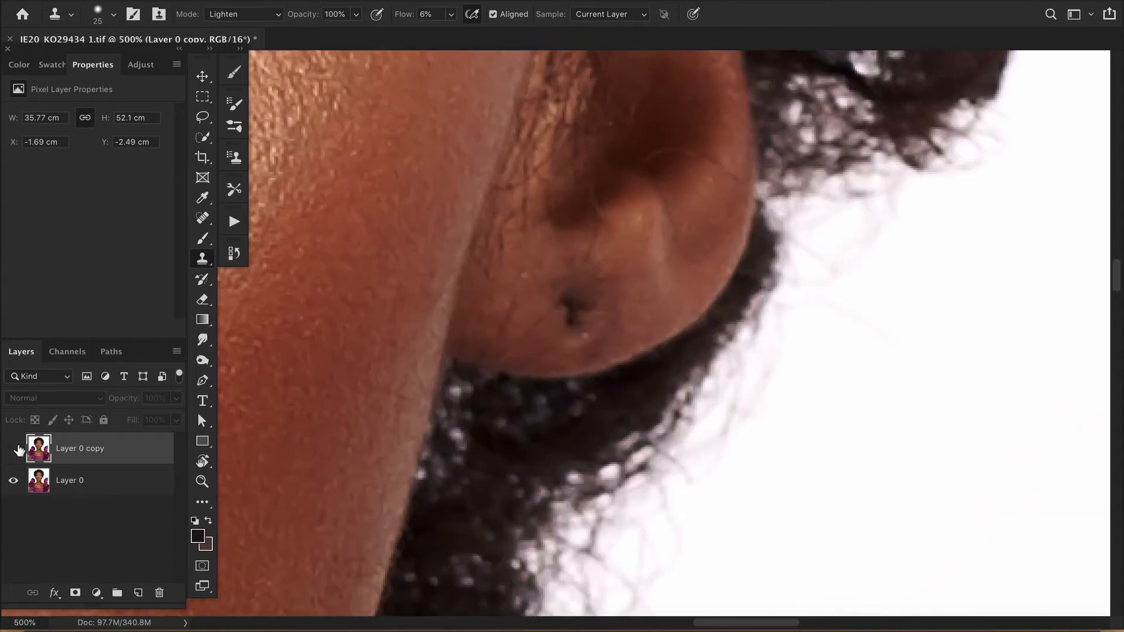
{"action": "left_click", "coordinate": [14, 448]}
Sample clean skin on the image-right cheek to even its texture with the Clone Stamp in Lighten mode.
{"action": "scroll", "coordinate": [589, 381], "scroll_direction": "left", "scroll_amount": 10}
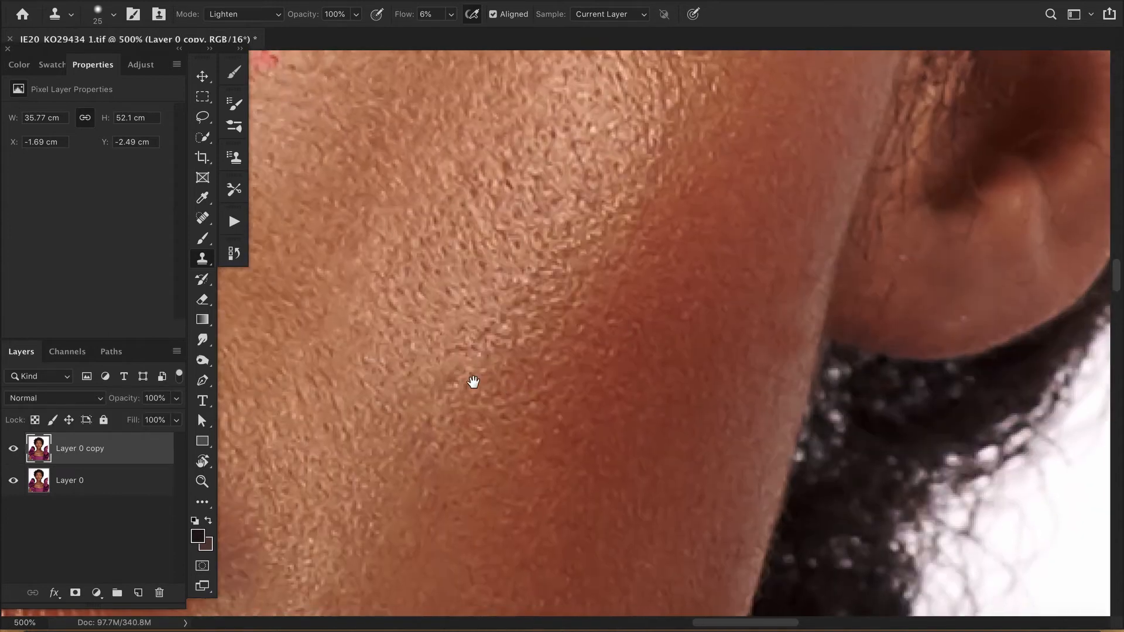
{"action": "key", "text": "ctrl+minus"}
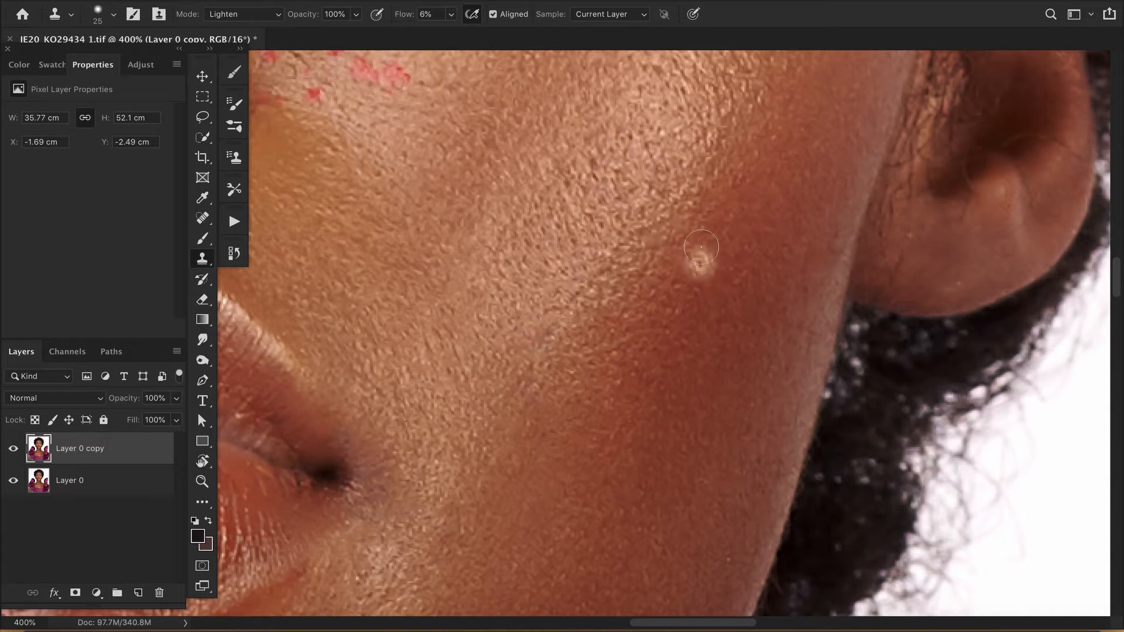
{"action": "left_click", "coordinate": [692, 190], "text": "alt"}
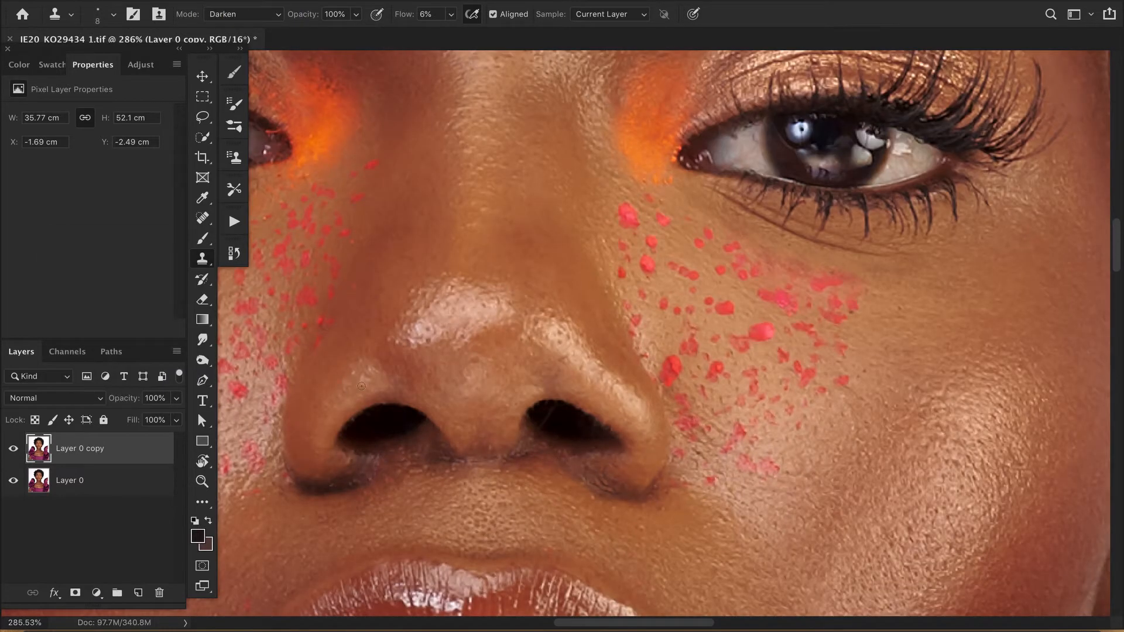
Even the image-left cheek using the Lighten Hard Clone Stamp preset with a size 70 brush and the Darken Hard preset.
{"action": "left_click", "coordinate": [234, 157]}
{"action": "left_click", "coordinate": [234, 189]}
{"action": "left_click", "coordinate": [295, 230]}
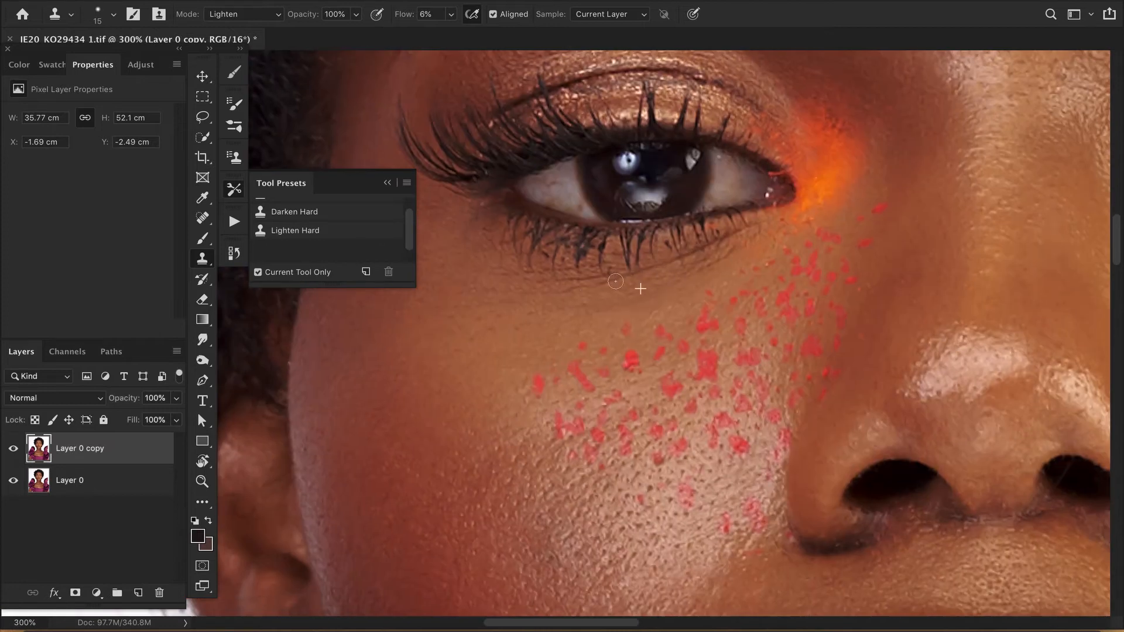
{"action": "key", "text": "ctrl+1"}
{"action": "key", "text": "ctrl+plus"}
{"action": "key", "text": "bracketright"}
{"action": "key", "text": "bracketright"}
{"action": "key", "text": "bracketright"}
{"action": "key", "text": "bracketright"}
{"action": "key", "text": "bracketright"}
{"action": "key", "text": "bracketright"}
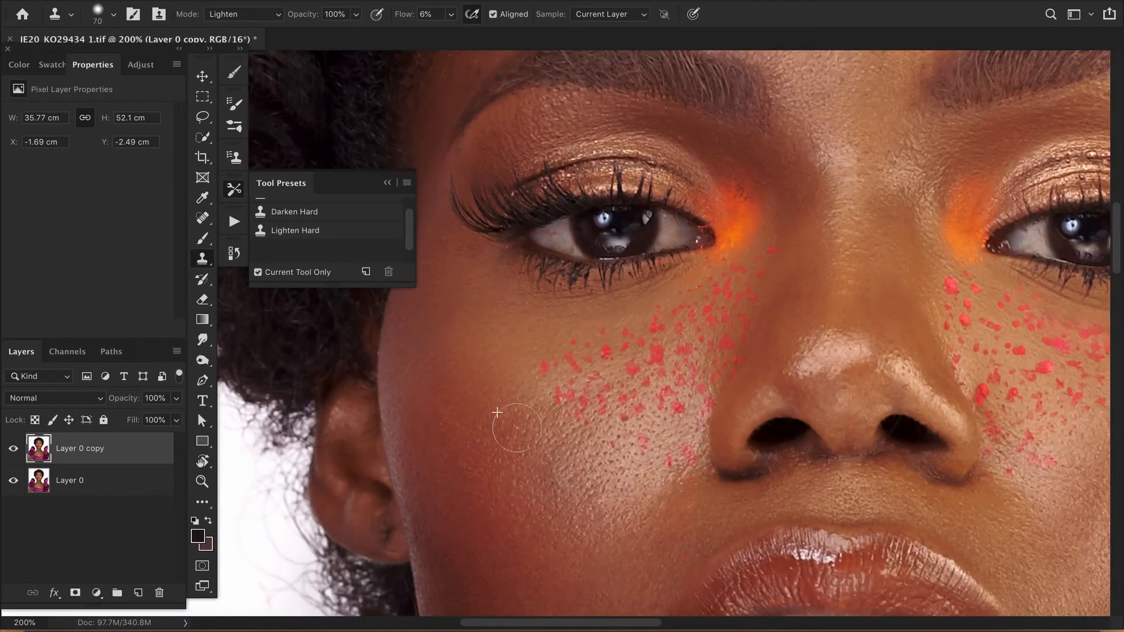
{"action": "left_click", "coordinate": [294, 211]}
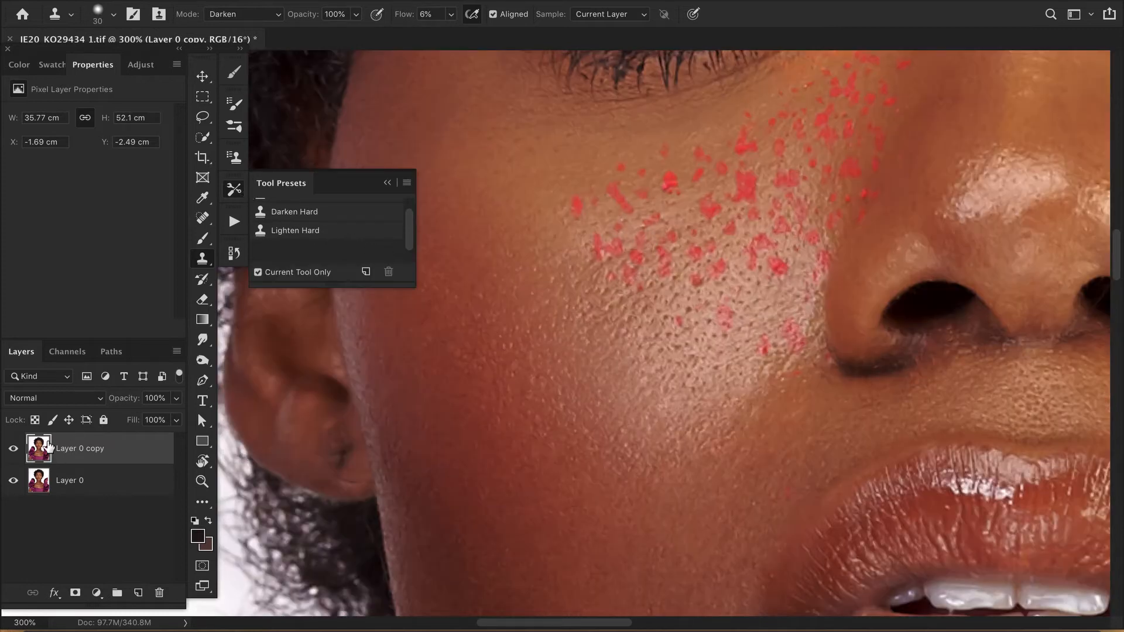
Add a Curves adjustment that raises input 88 to output 158 and invert its mask to black.
{"action": "key", "text": "ctrl+minus"}
{"action": "key", "text": "ctrl+minus"}
{"action": "key", "text": "ctrl+minus"}
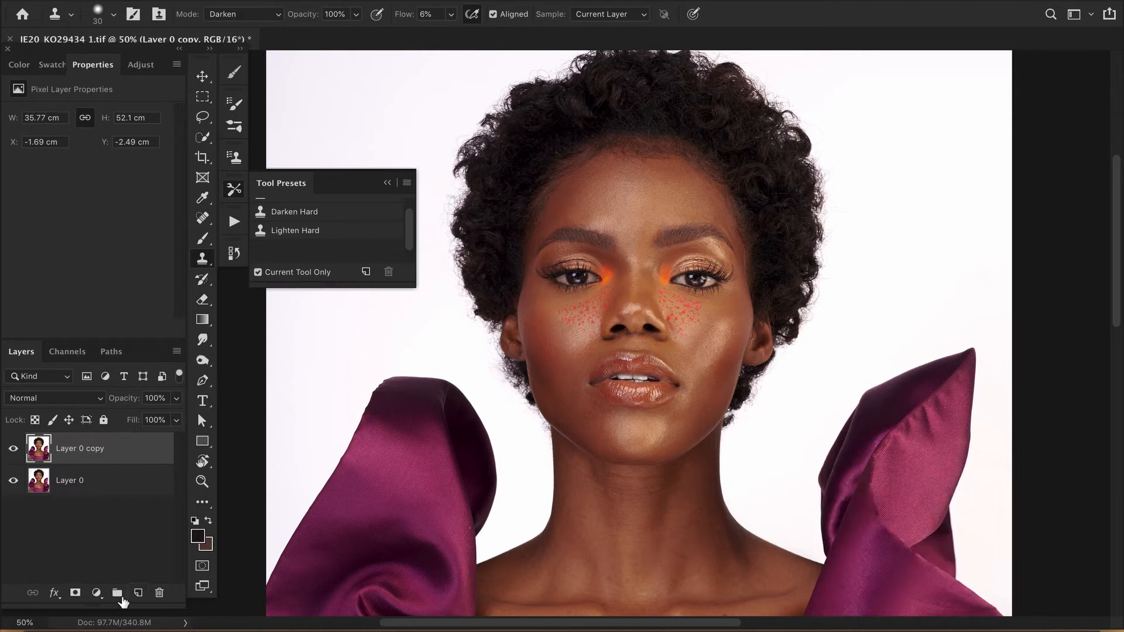
{"action": "left_click", "coordinate": [96, 593]}
{"action": "left_click", "coordinate": [120, 401]}
{"action": "left_click_drag", "start_coordinate": [94, 220], "coordinate": [85, 197]}
{"action": "key", "text": "ctrl+i"}
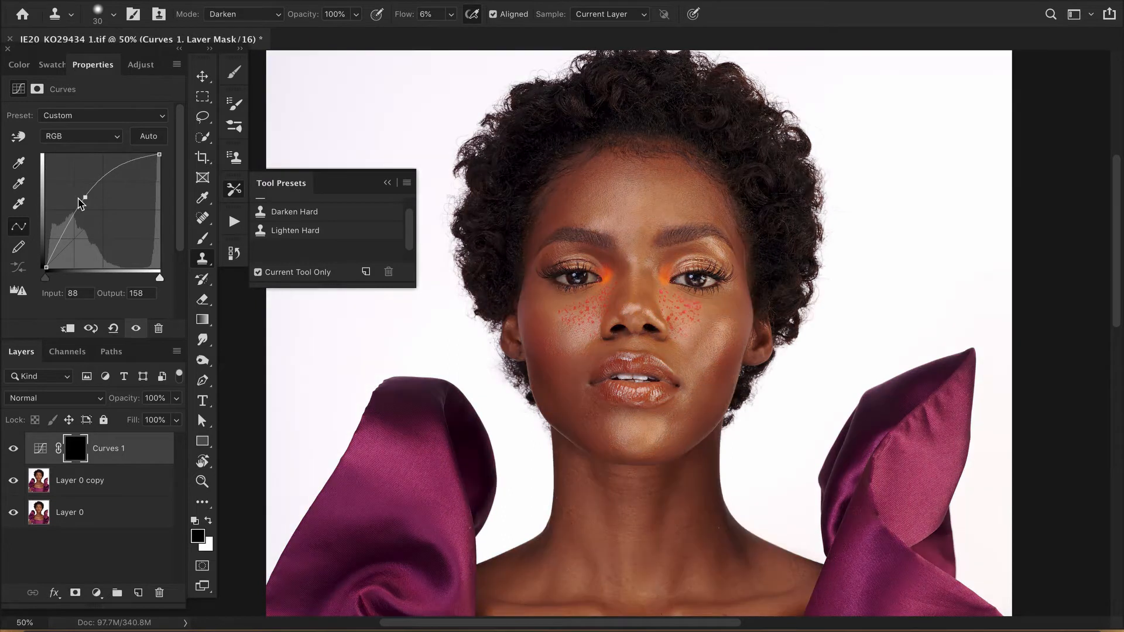
Rename the brightening Curves layer as Dodge.
{"action": "double_click", "coordinate": [107, 449]}
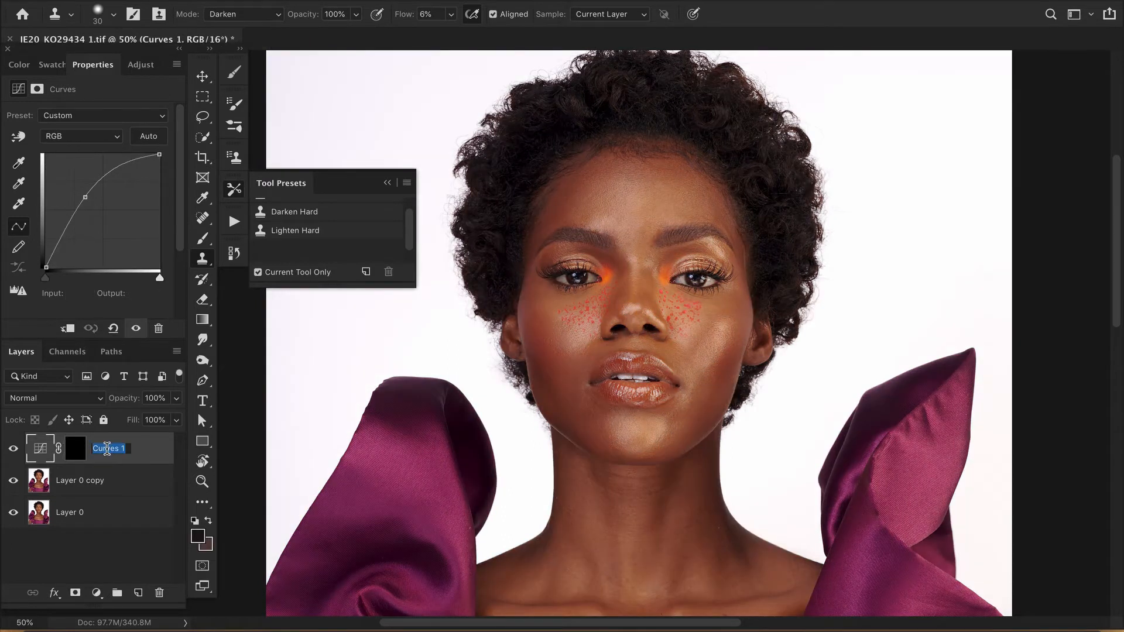
{"action": "type", "text": "Dodge"}
{"action": "key", "text": "Return"}
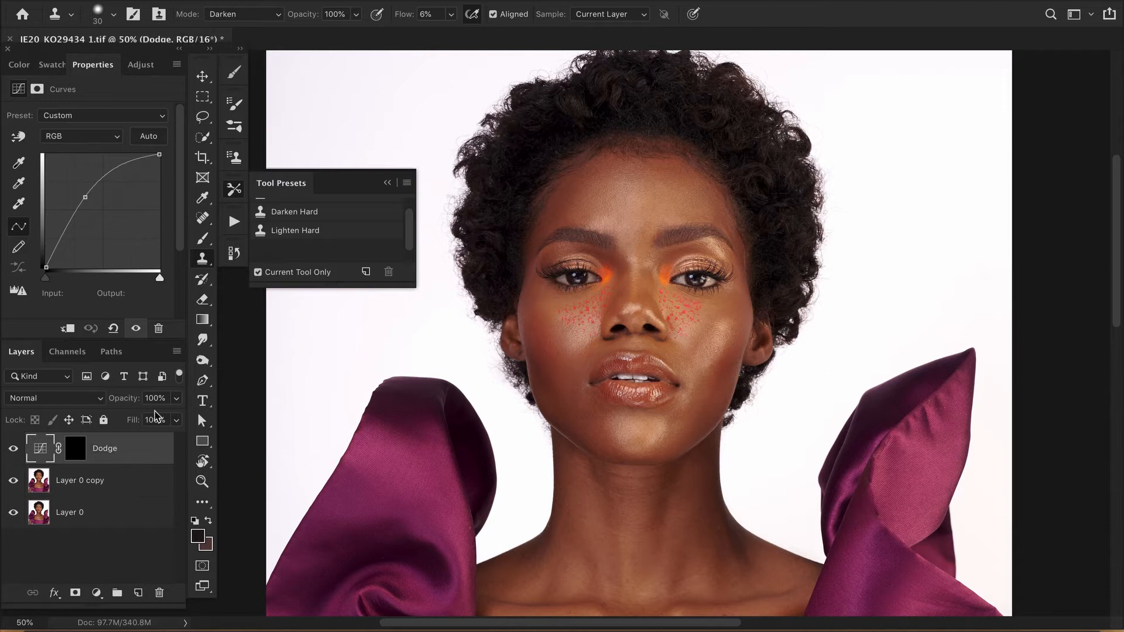
Add a Curves adjustment above Layer 0 copy that lowers input 162 to output 101 and invert its mask.
{"action": "left_click", "coordinate": [146, 484]}
{"action": "left_click", "coordinate": [98, 592]}
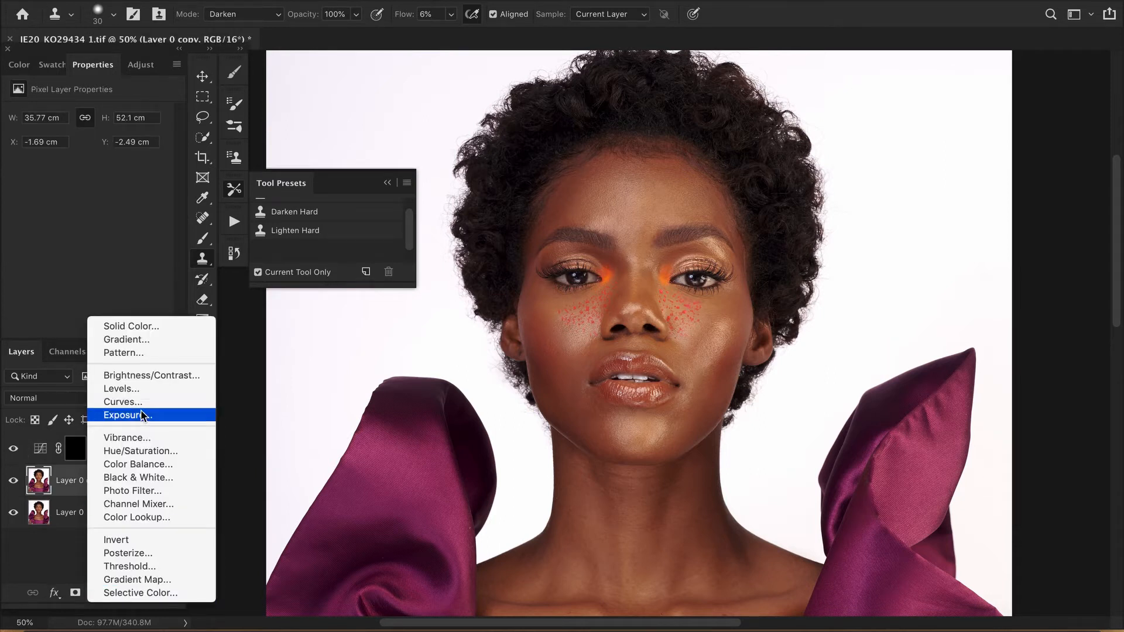
{"action": "left_click", "coordinate": [112, 402]}
{"action": "left_click_drag", "start_coordinate": [103, 212], "coordinate": [121, 224]}
{"action": "key", "text": "ctrl+i"}
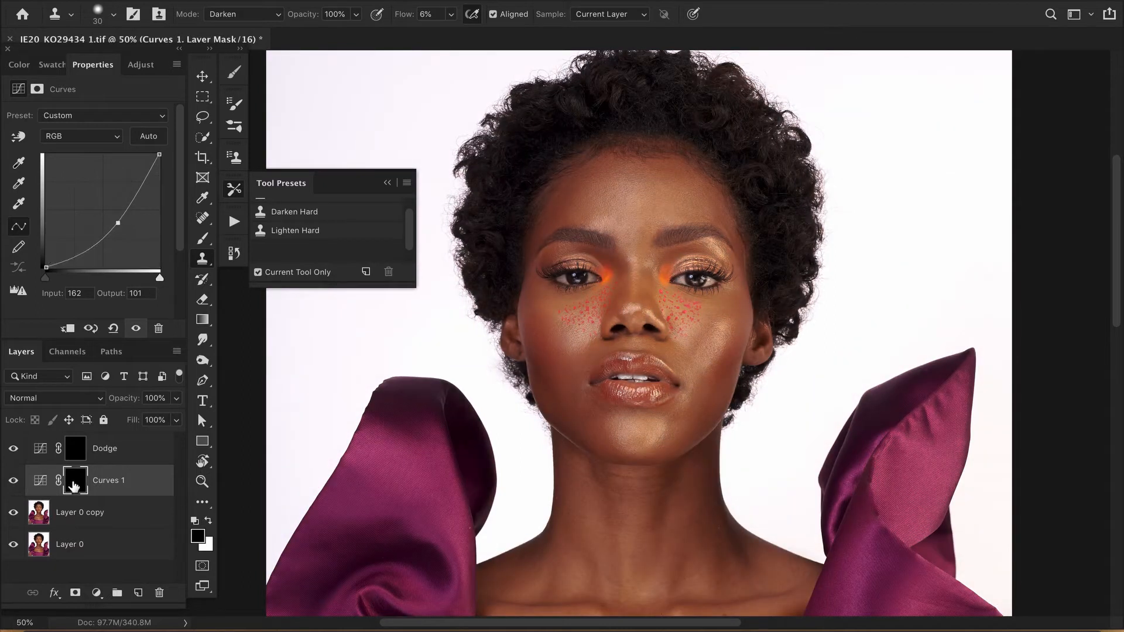
Rename the darkening Curves layer as Burn.
{"action": "double_click", "coordinate": [112, 480]}
{"action": "type", "text": "Burn"}
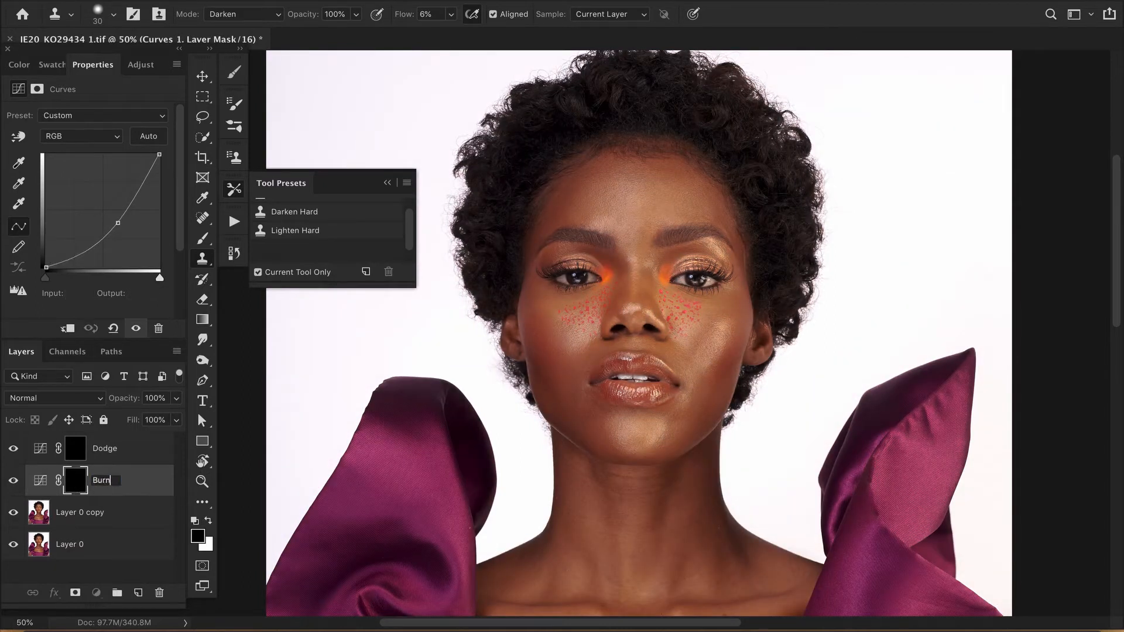
{"action": "key", "text": "Return"}
Set up the Brush tool with 100% opacity and 1% flow.
{"action": "key", "text": "b"}
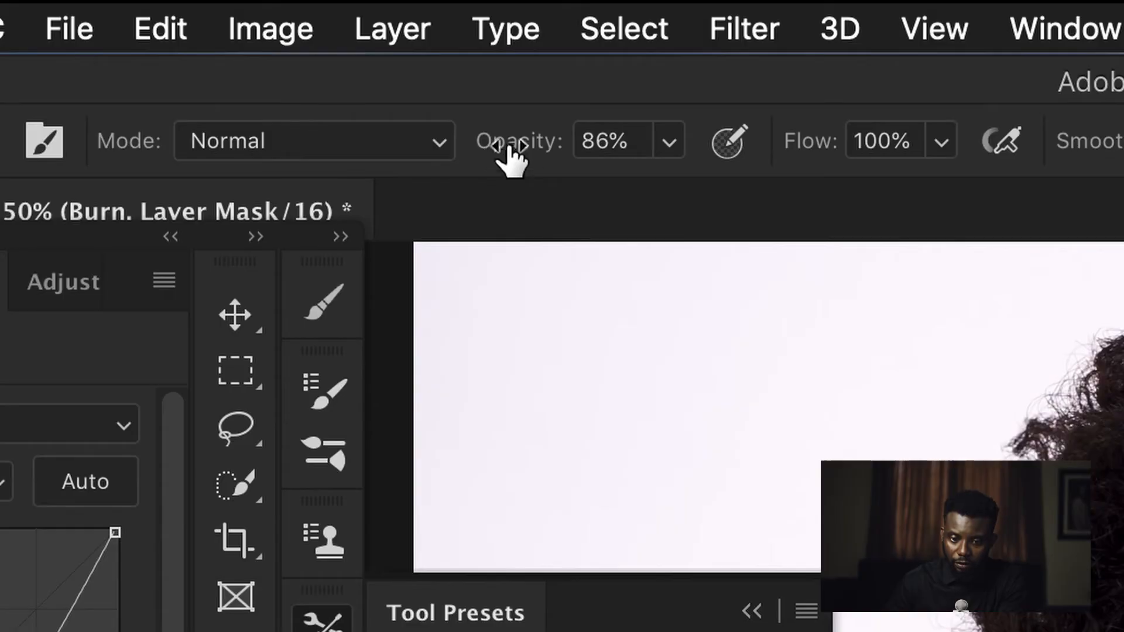
{"action": "left_click_drag", "start_coordinate": [299, 15], "coordinate": [381, 16]}
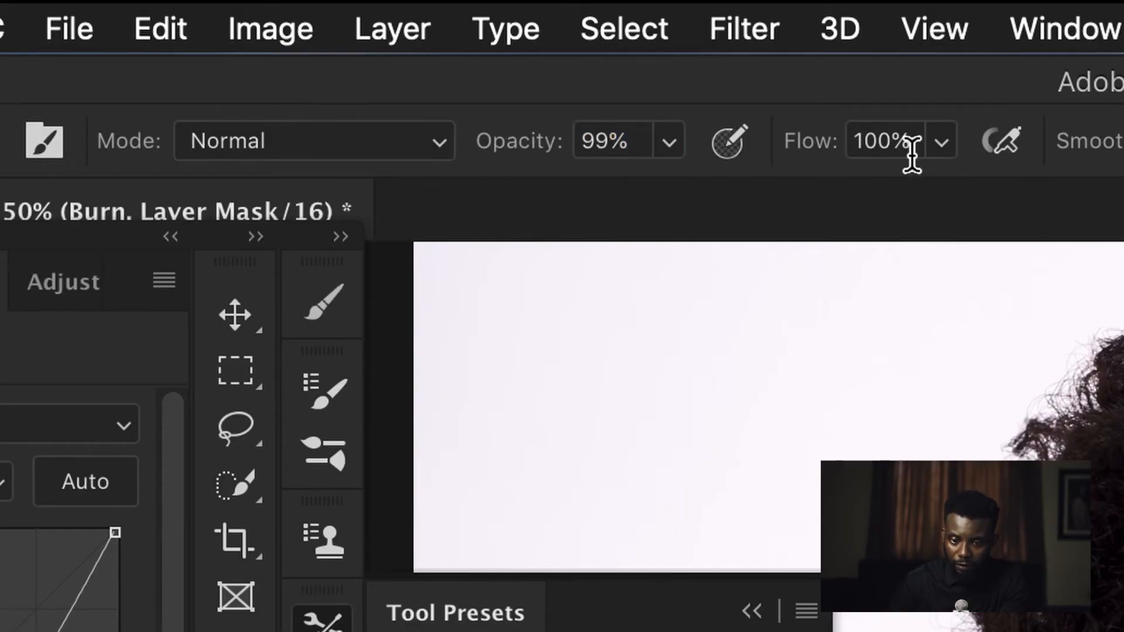
{"action": "left_click_drag", "start_coordinate": [534, 156], "coordinate": [550, 156]}
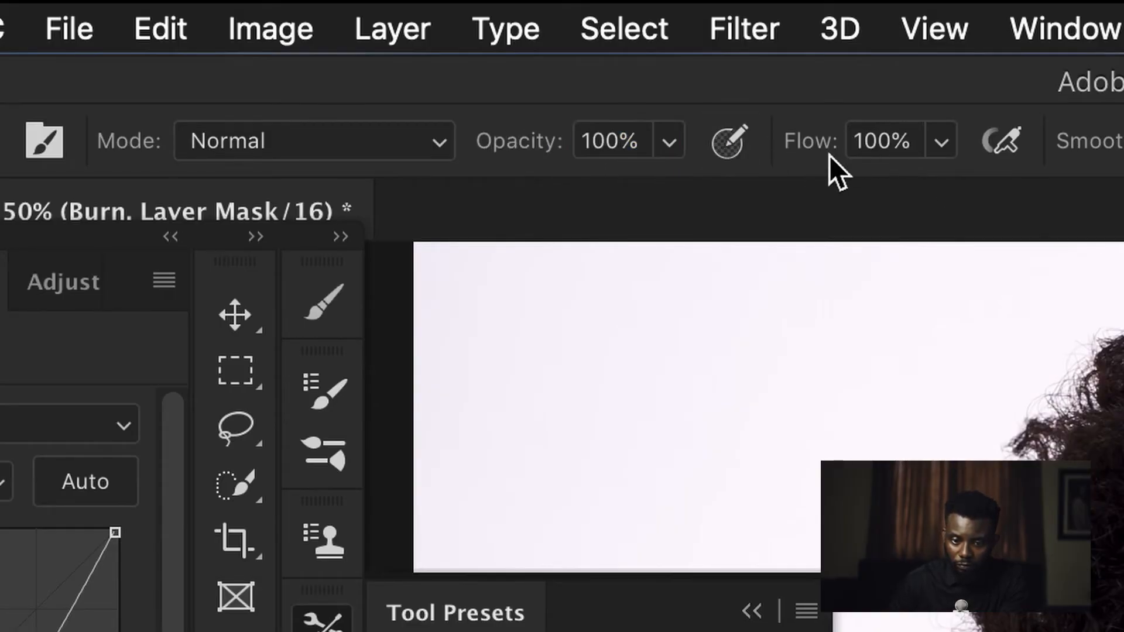
{"action": "left_click", "coordinate": [912, 142]}
{"action": "type", "text": "1"}
{"action": "key", "text": "Return"}
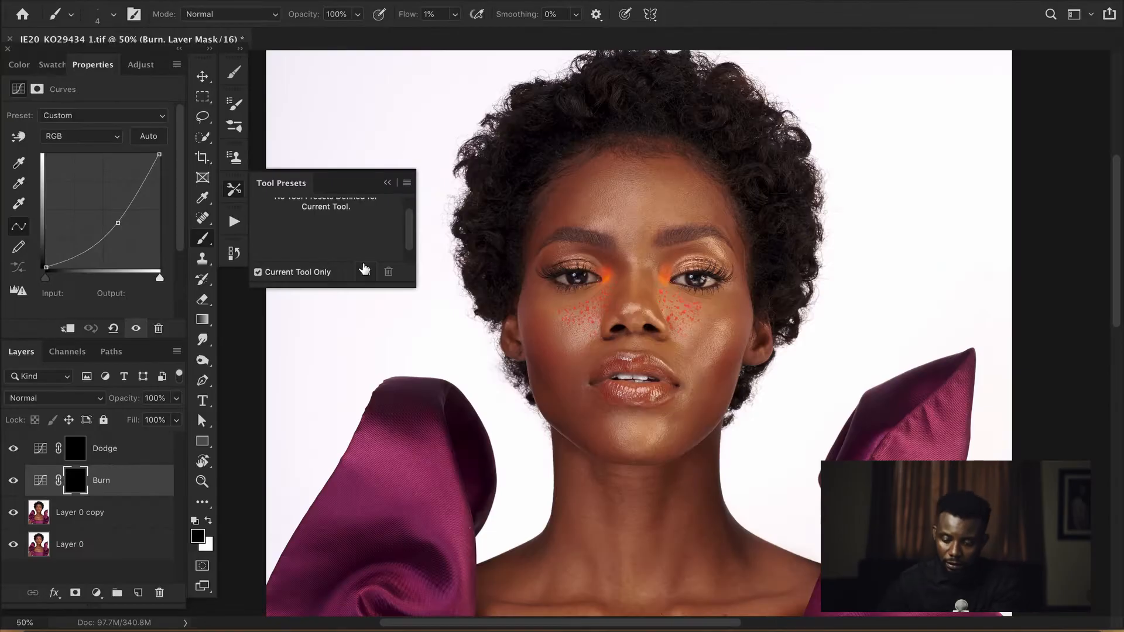
Set the Dodge curve to output 139 at input 88 and paint on its mask to brighten areas of the face.
{"action": "key", "text": "super+plus"}
{"action": "key", "text": "super+plus"}
{"action": "key", "text": "super+plus"}
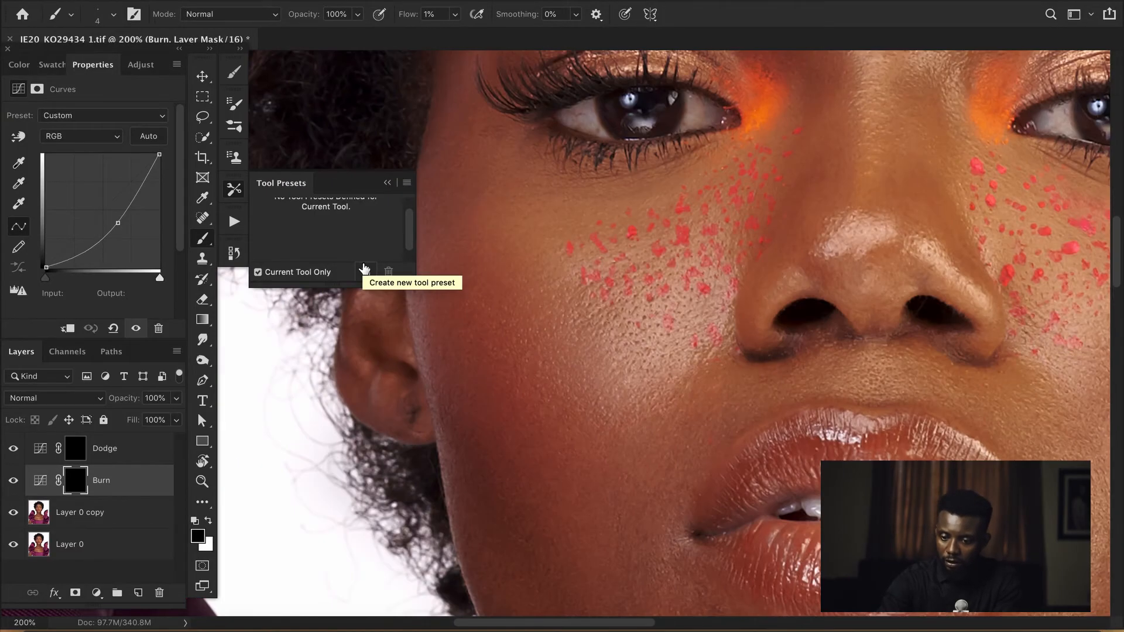
{"action": "key", "text": "super+plus"}
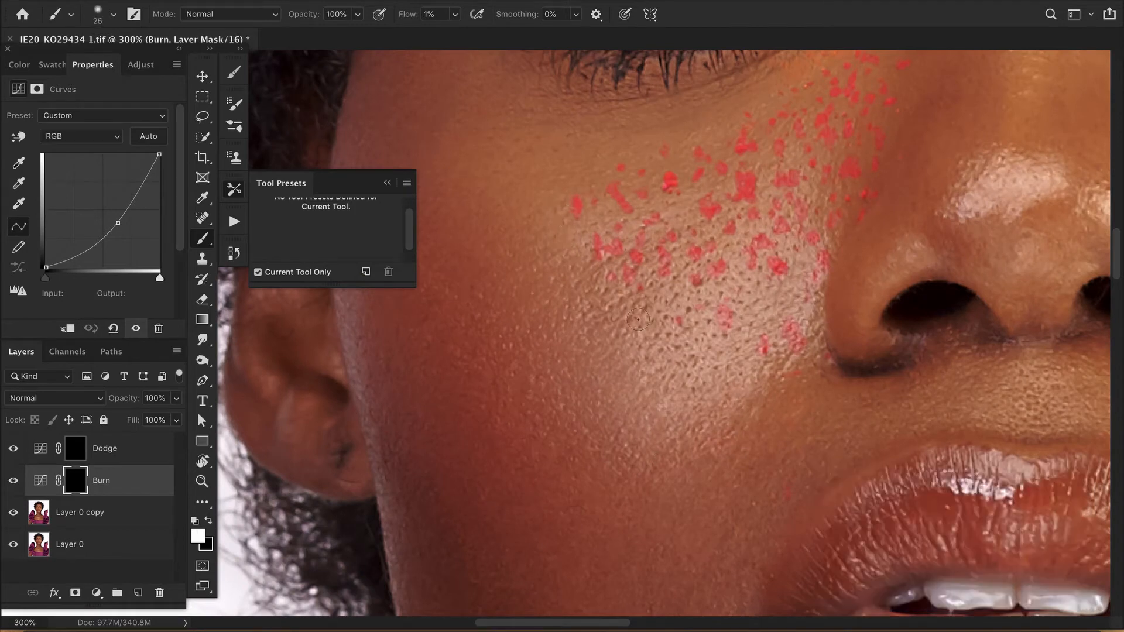
{"action": "left_click", "coordinate": [89, 456]}
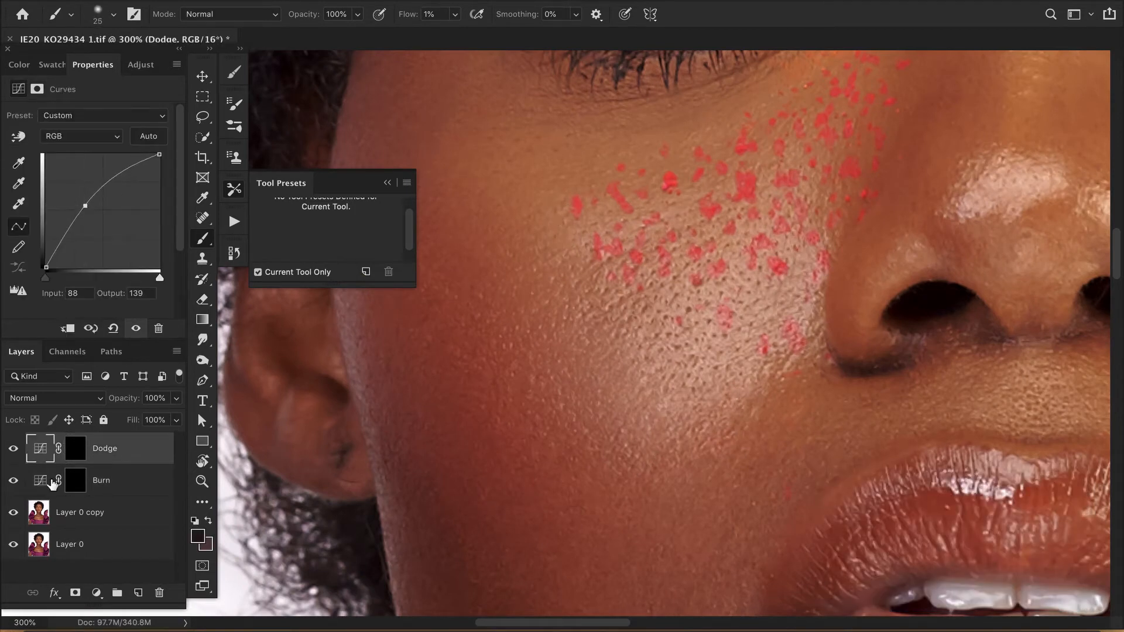
{"action": "left_click", "coordinate": [75, 448]}
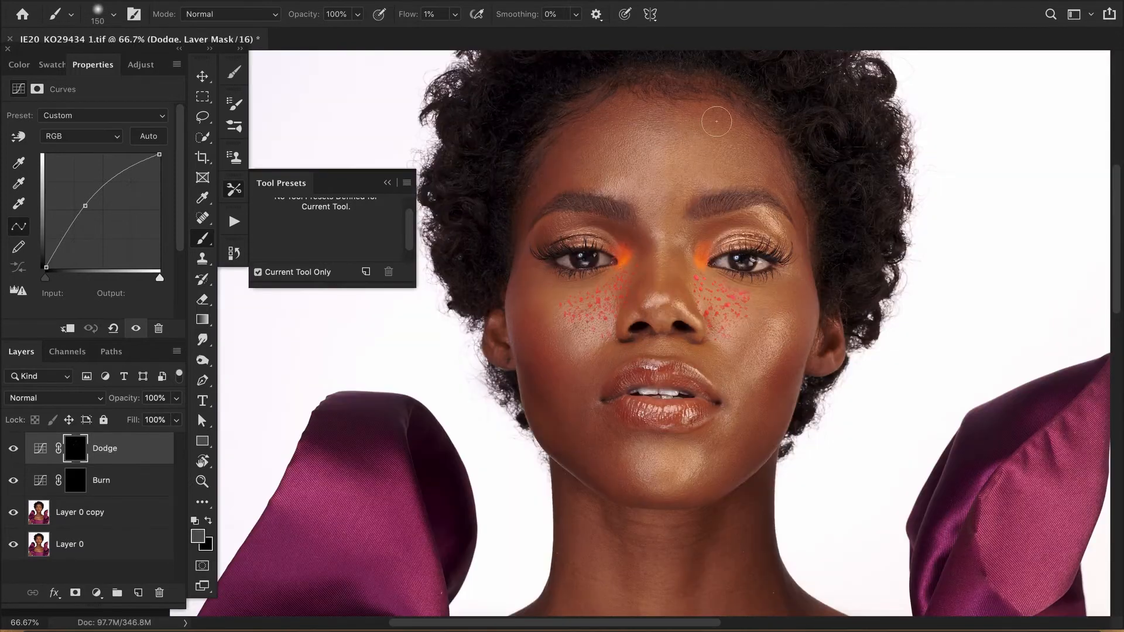
{"action": "key", "text": "bracketright"}
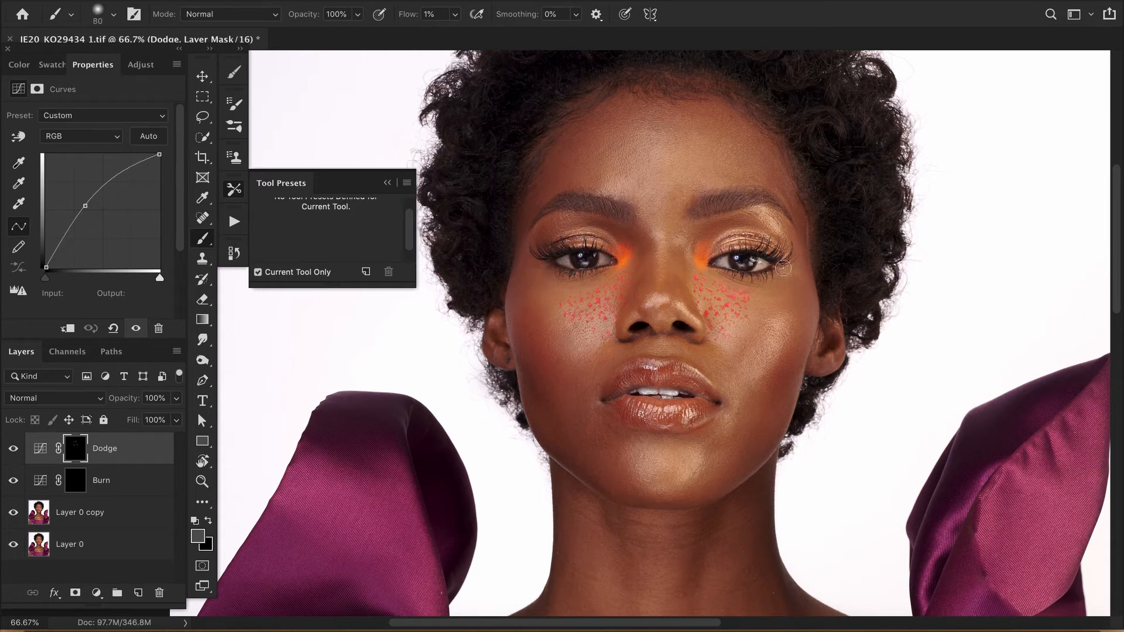
{"action": "scroll", "coordinate": [581, 321], "scroll_direction": "down", "scroll_amount": 3}
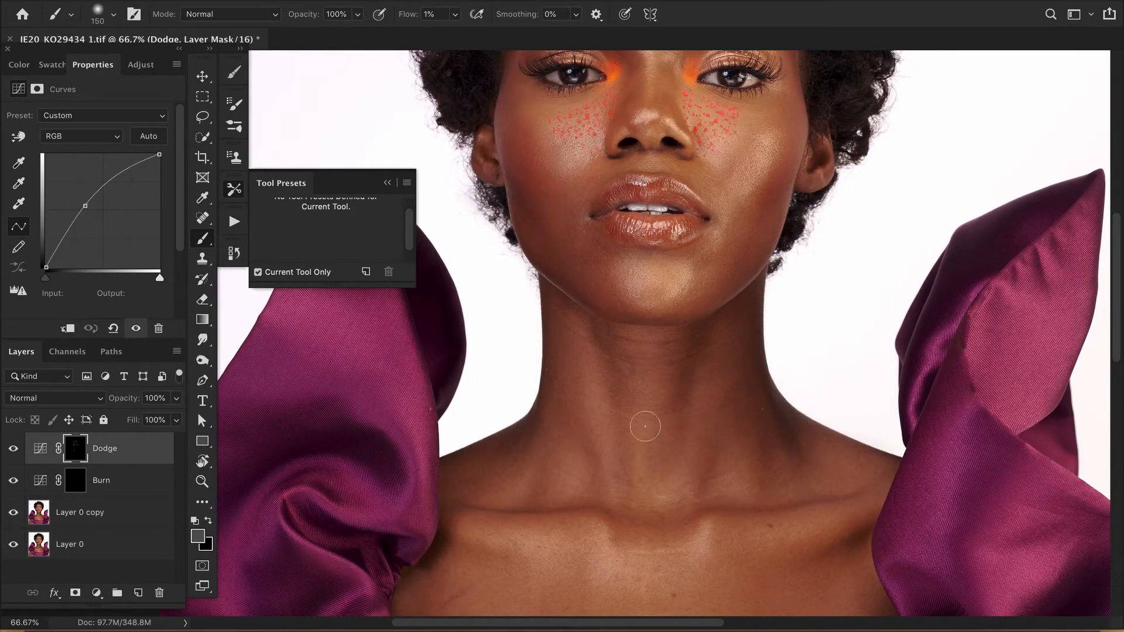
Set up the Clone Stamp on Layer 0 copy in Lighten mode with a size 20 brush for the neck below the chin.
{"action": "key", "text": "ctrl+plus"}
{"action": "key", "text": "ctrl+plus"}
{"action": "key", "text": "ctrl+plus"}
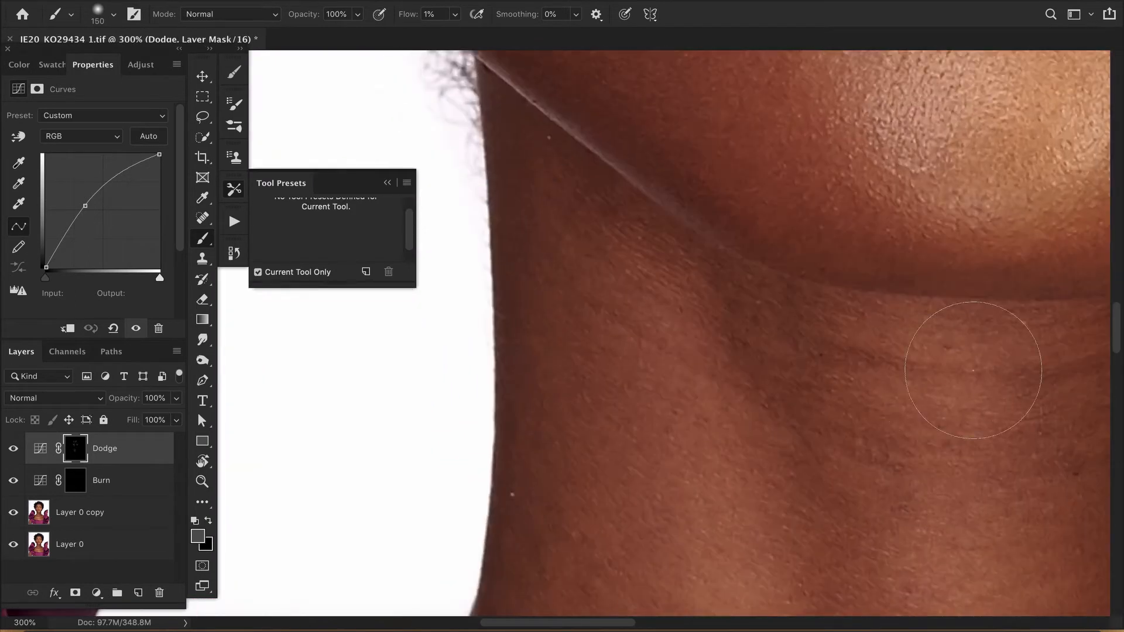
{"action": "key", "text": "bracketleft"}
{"action": "key", "text": "bracketleft"}
{"action": "key", "text": "bracketleft"}
{"action": "key", "text": "bracketleft"}
{"action": "key", "text": "bracketleft"}
{"action": "key", "text": "bracketleft"}
{"action": "key", "text": "bracketleft"}
{"action": "key", "text": "bracketleft"}
{"action": "key", "text": "bracketleft"}
{"action": "key", "text": "bracketleft"}
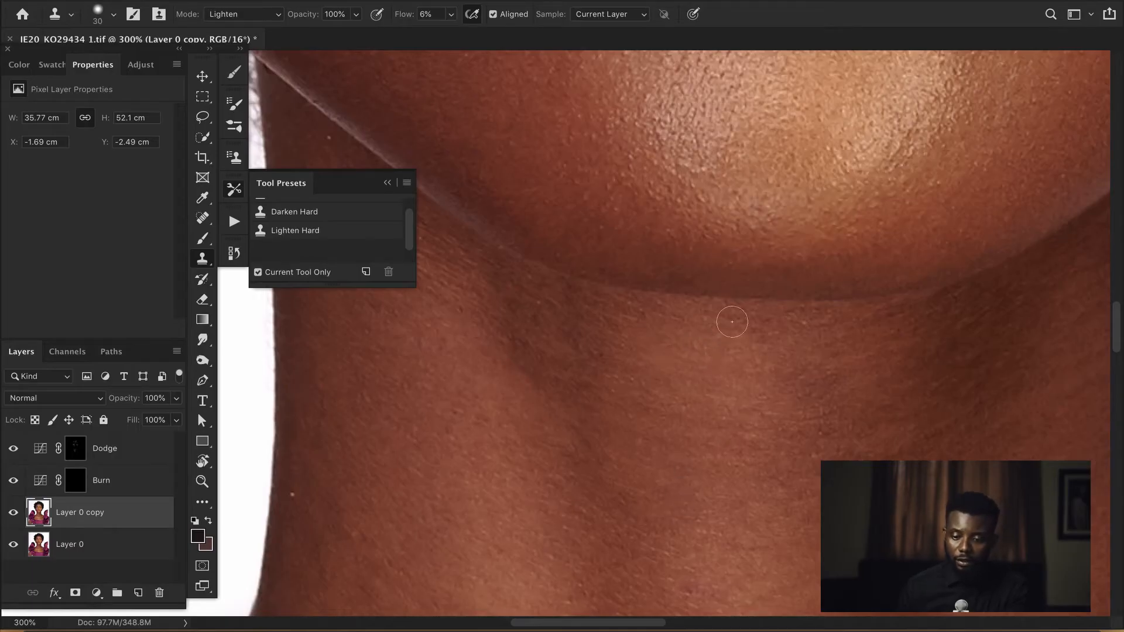
{"action": "key", "text": "bracketleft"}
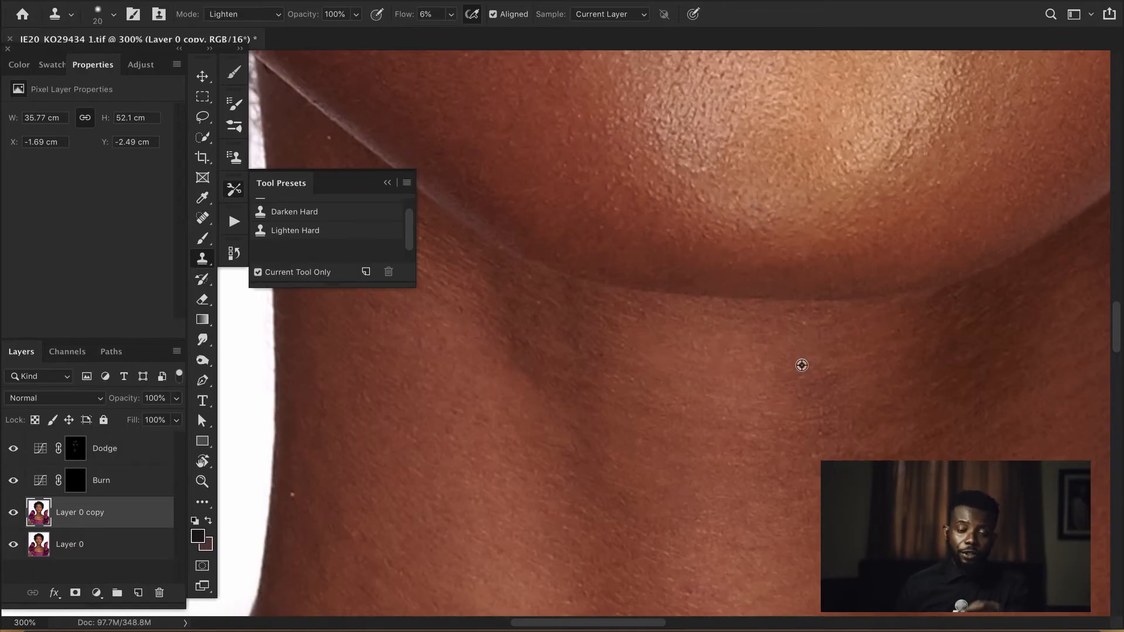
Clone sampled skin over the dark lines and uneven patches on the neck just below the chin.
{"action": "left_click", "coordinate": [802, 366], "text": "alt"}
{"action": "mouse_move", "coordinate": [843, 377]}
{"action": "left_mouse_down"}
{"action": "mouse_move", "coordinate": [810, 368]}
{"action": "mouse_move", "coordinate": [824, 378]}
{"action": "left_mouse_up"}
{"action": "left_click", "coordinate": [792, 377], "text": "alt"}
{"action": "left_click", "coordinate": [802, 358], "text": "alt"}
{"action": "left_click_drag", "start_coordinate": [829, 351], "coordinate": [832, 319]}
{"action": "left_click", "coordinate": [673, 327], "text": "alt"}
{"action": "mouse_move", "coordinate": [623, 318]}
{"action": "left_mouse_down"}
{"action": "mouse_move", "coordinate": [640, 314]}
{"action": "mouse_move", "coordinate": [634, 350]}
{"action": "left_mouse_up"}
{"action": "left_click", "coordinate": [787, 404], "text": "alt"}
{"action": "left_click_drag", "start_coordinate": [822, 416], "coordinate": [824, 433]}
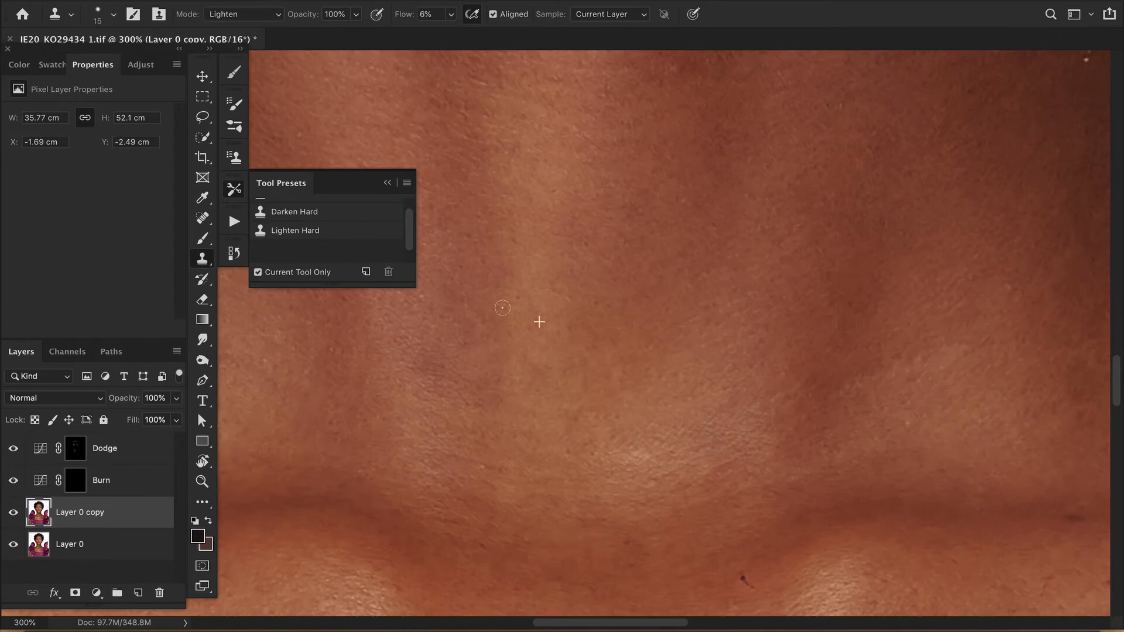
Touch up the lower neck and remove small dark marks along the collarbone with the Spot Healing Brush.
{"action": "left_click_drag", "start_coordinate": [925, 181], "coordinate": [685, 129]}
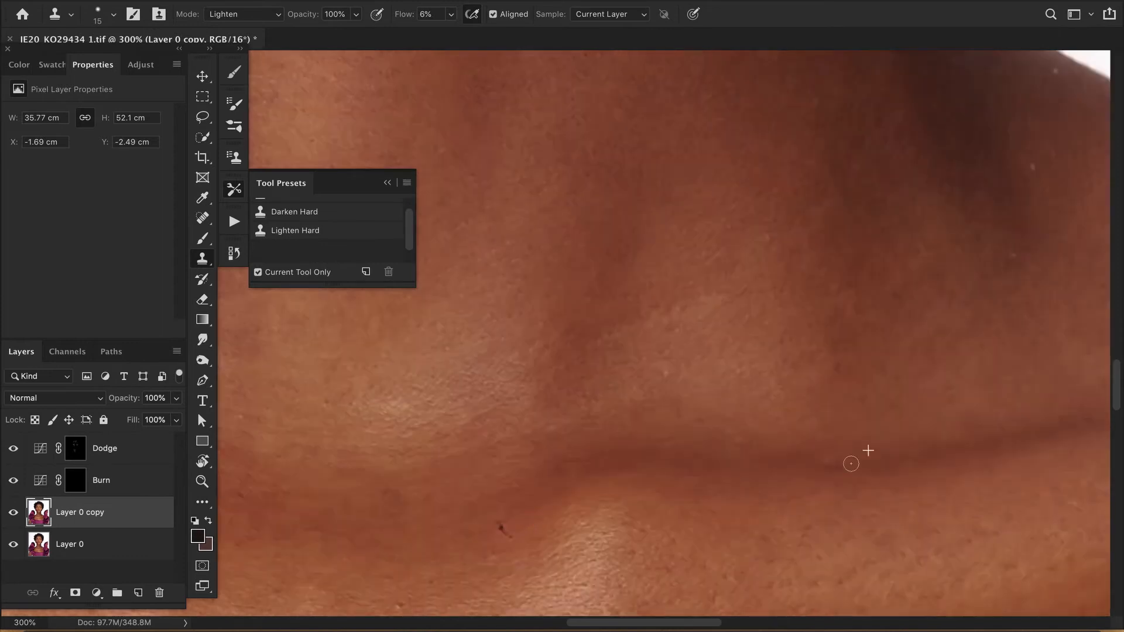
{"action": "left_click_drag", "start_coordinate": [931, 113], "coordinate": [888, 354]}
{"action": "left_click_drag", "start_coordinate": [588, 315], "coordinate": [577, 578]}
{"action": "left_click_drag", "start_coordinate": [694, 420], "coordinate": [609, 162]}
{"action": "key", "text": "j"}
{"action": "left_click_drag", "start_coordinate": [616, 159], "coordinate": [610, 161]}
{"action": "left_click_drag", "start_coordinate": [858, 441], "coordinate": [584, 265]}
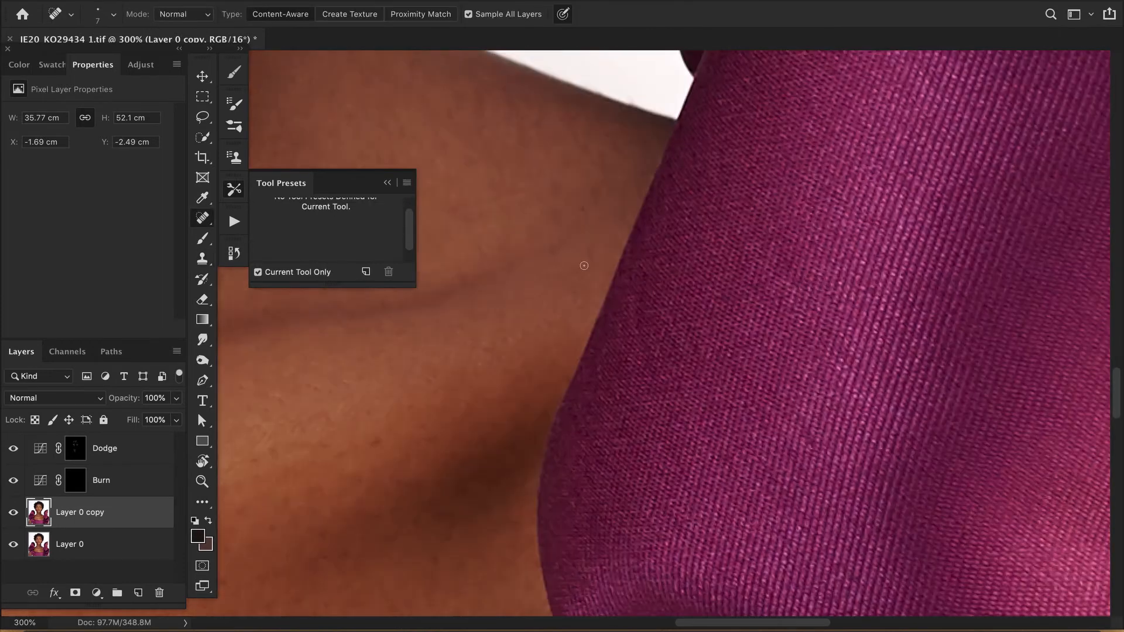
Even the skin across the collarbone and upper chest with a size 35 Clone Stamp in Lighten mode.
{"action": "key", "text": "super+minus"}
{"action": "key", "text": "super+minus"}
{"action": "left_click_drag", "start_coordinate": [332, 489], "coordinate": [679, 351]}
{"action": "left_click", "coordinate": [679, 350], "text": "alt"}
{"action": "key", "text": "Return"}
{"action": "key", "text": "s"}
{"action": "left_click_drag", "start_coordinate": [476, 281], "coordinate": [543, 377]}
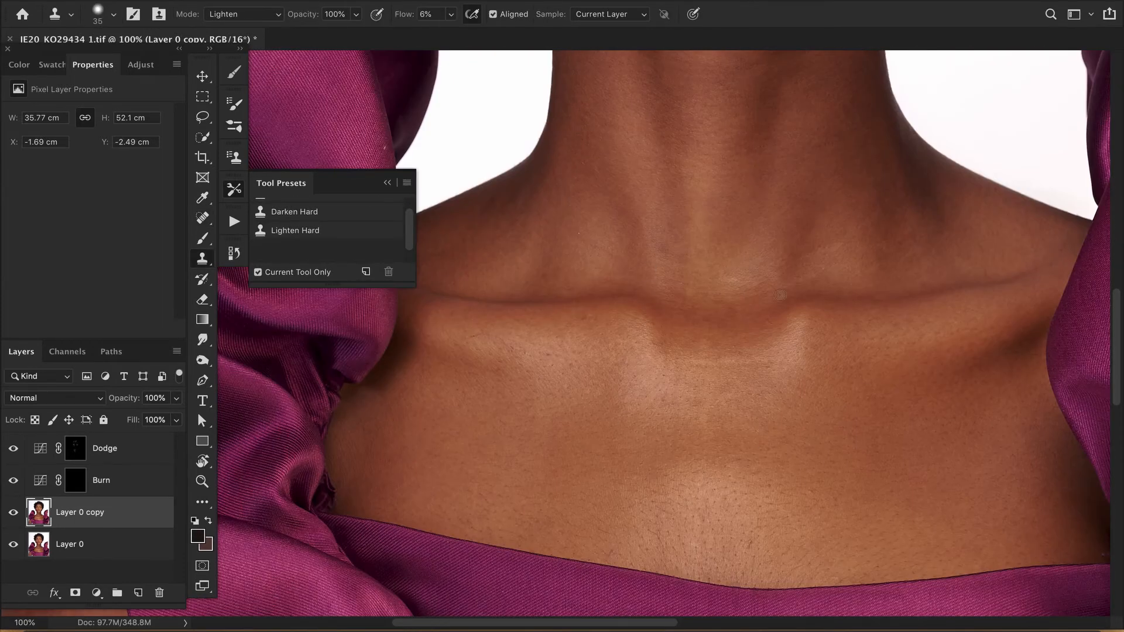
Set up the Clone Stamp for blending facial skin in Normal mode with 3% flow and a size 80 brush.
{"action": "key", "text": "super+0"}
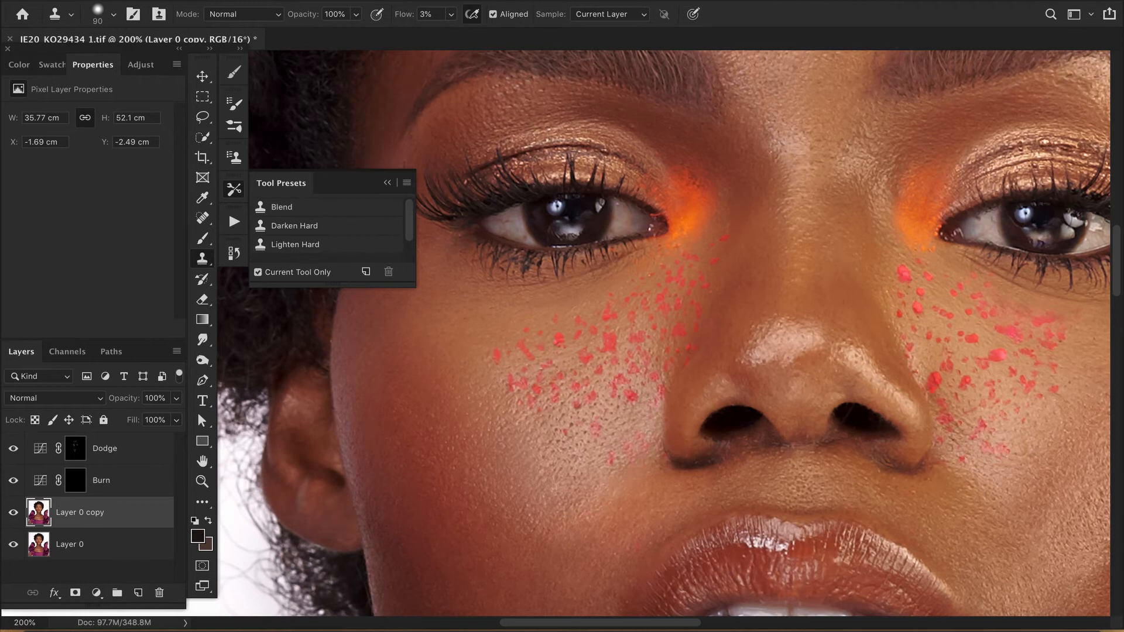
{"action": "key", "text": "bracketleft"}
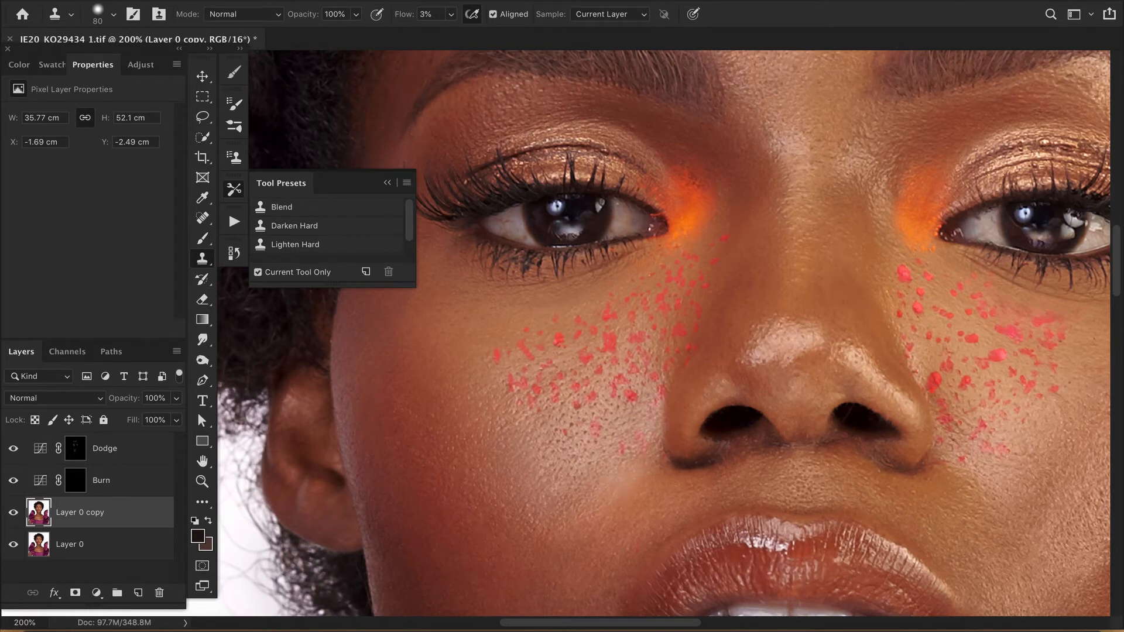
Check the blended skin beside the mouth at whole-face and close-up magnification.
{"action": "key", "text": "super+minus"}
{"action": "key", "text": "super+equal"}
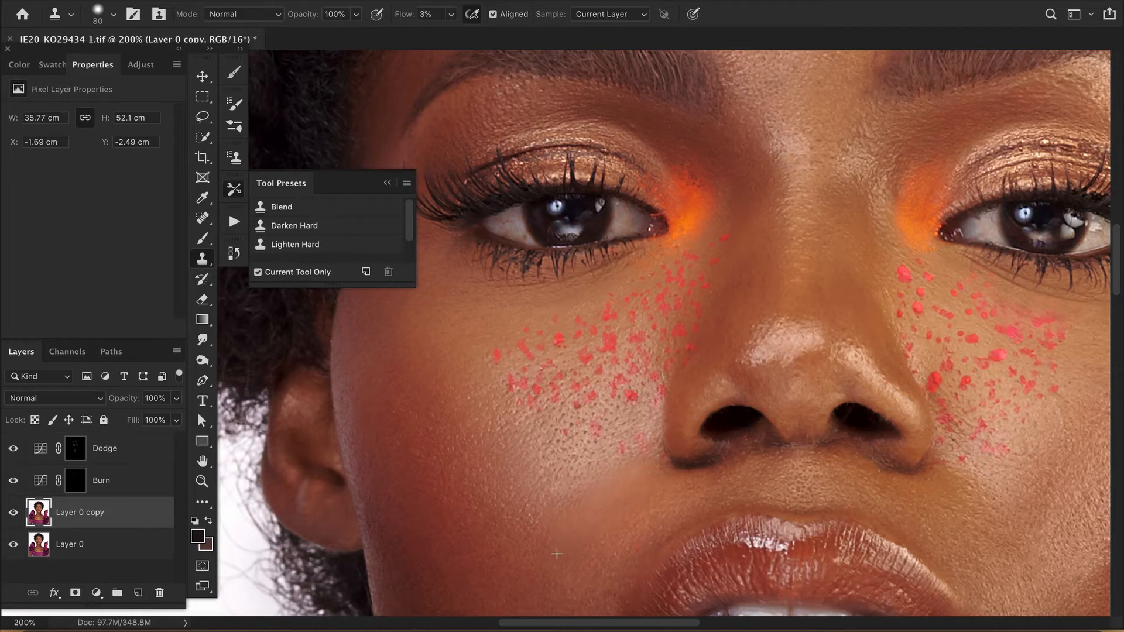
{"action": "key", "text": "super+minus"}
{"action": "key", "text": "super+minus"}
{"action": "key", "text": "super+equal"}
{"action": "key", "text": "super+equal"}
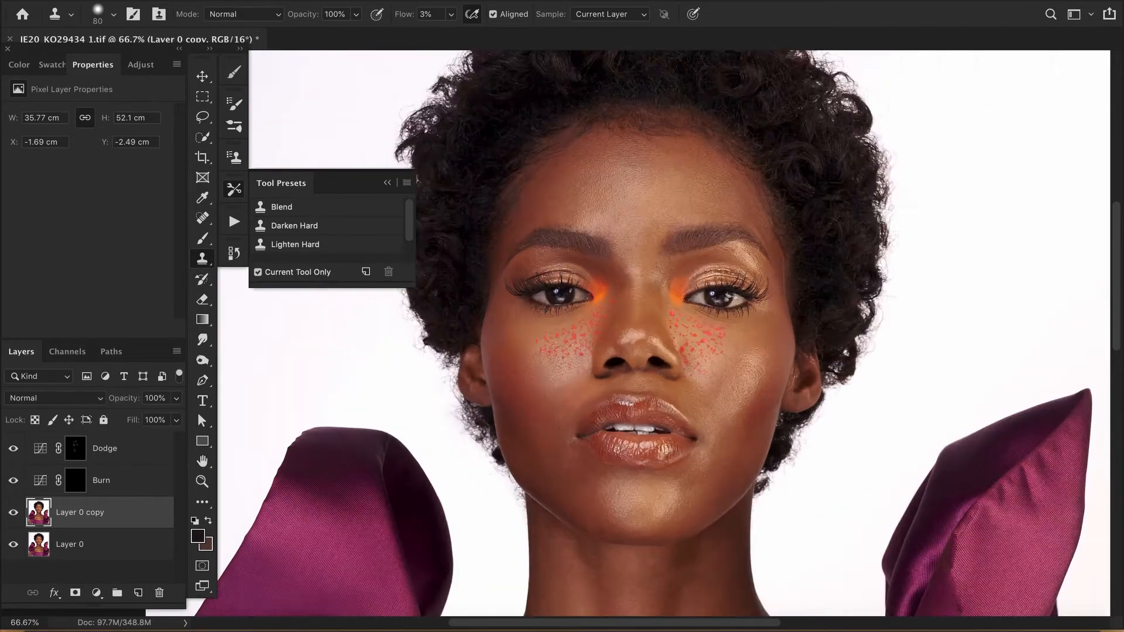
{"action": "key", "text": "super+equal"}
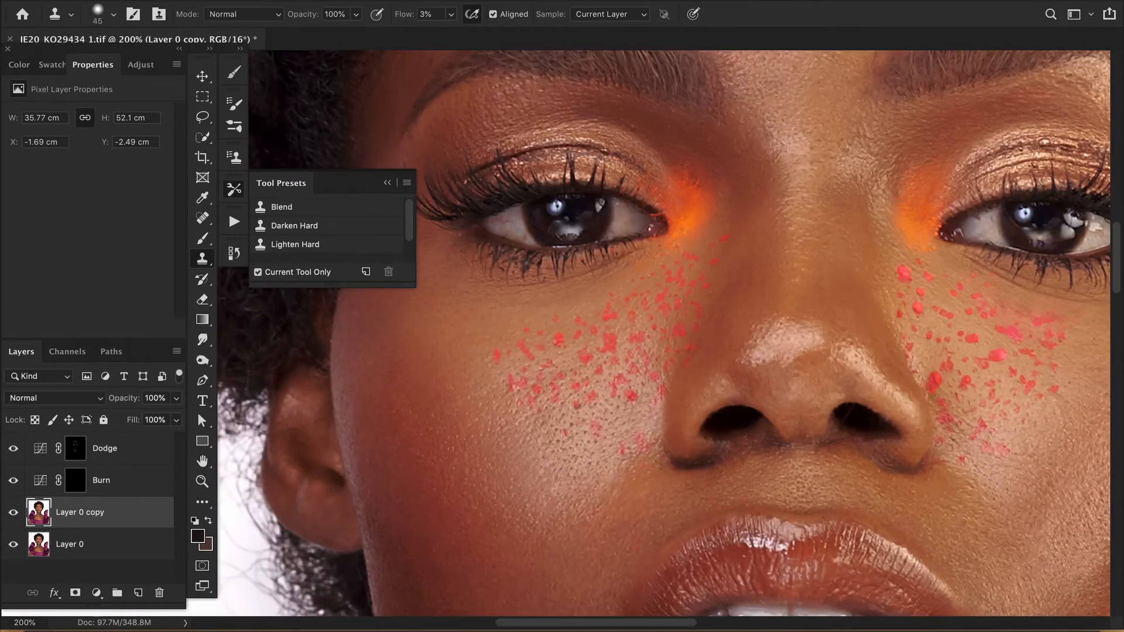
Clone sampled skin over the dark patches beneath both nostrils with a size 45 Clone Stamp at 3% flow.
{"action": "key", "text": "bracketleft"}
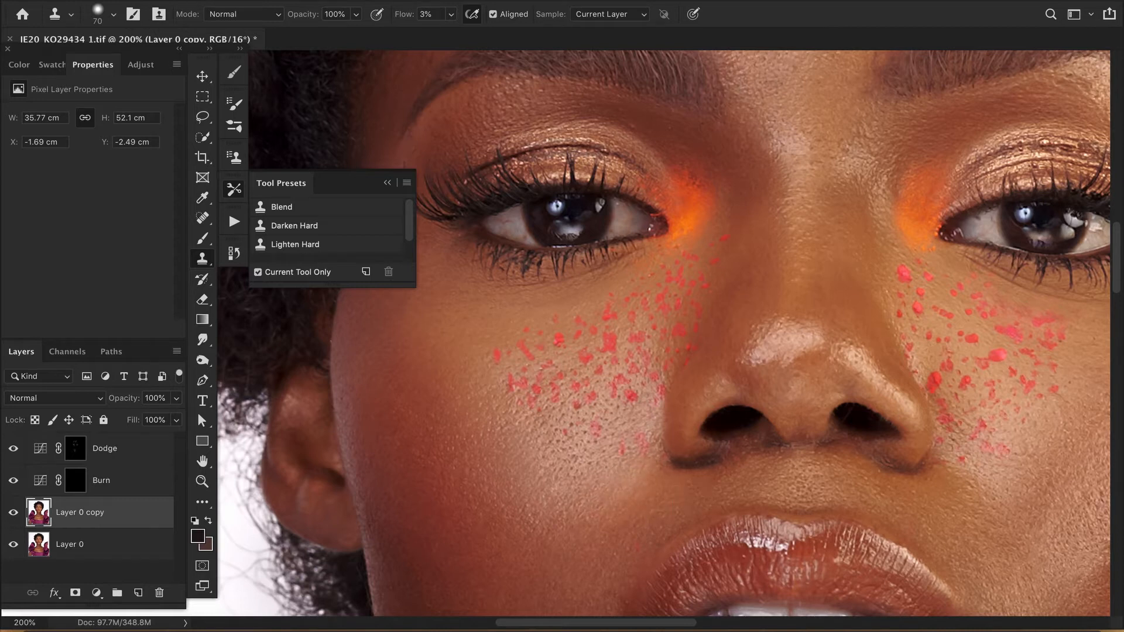
{"action": "scroll", "coordinate": [544, 507], "scroll_direction": "down", "scroll_amount": 5}
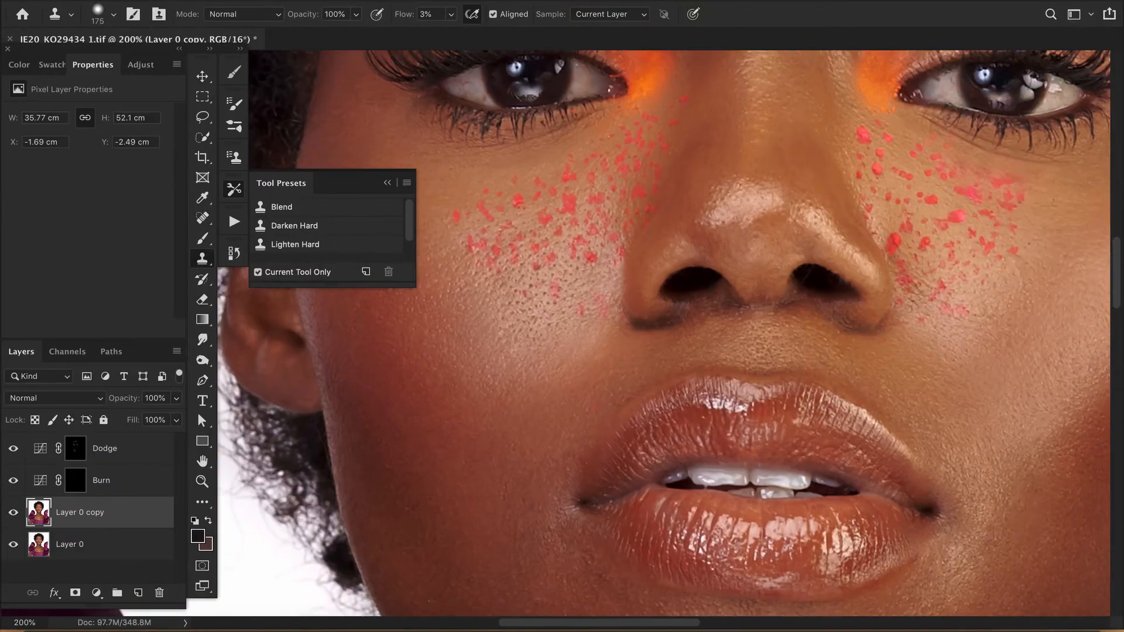
{"action": "key", "text": "["}
{"action": "left_click_drag", "start_coordinate": [673, 323], "coordinate": [646, 332]}
{"action": "left_click", "coordinate": [726, 334], "text": "alt"}
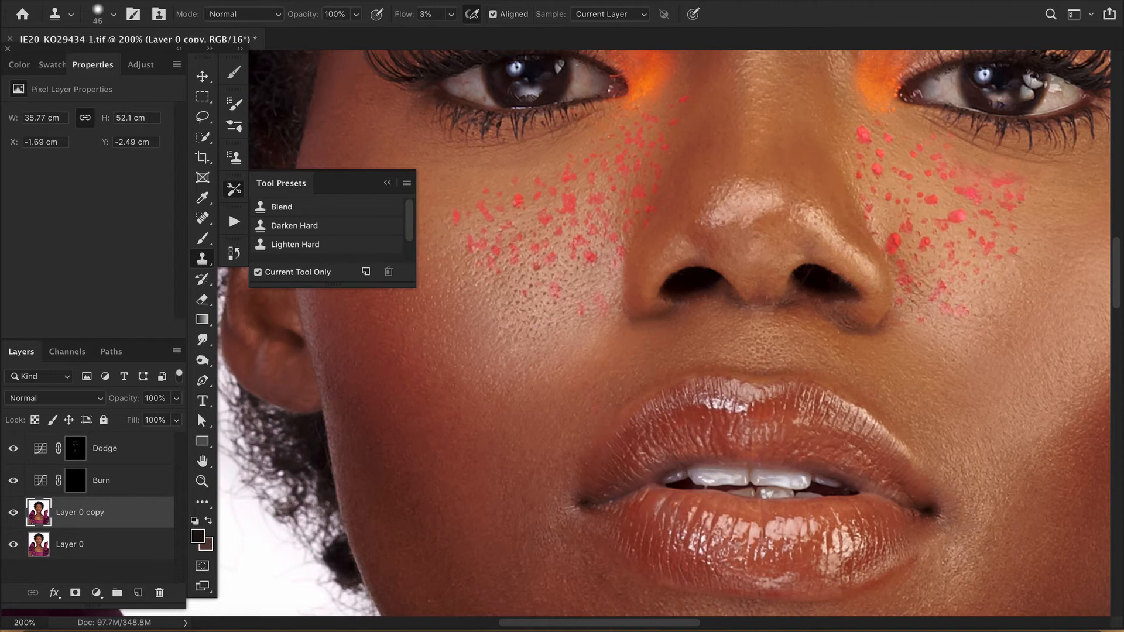
{"action": "left_click_drag", "start_coordinate": [731, 314], "coordinate": [787, 311]}
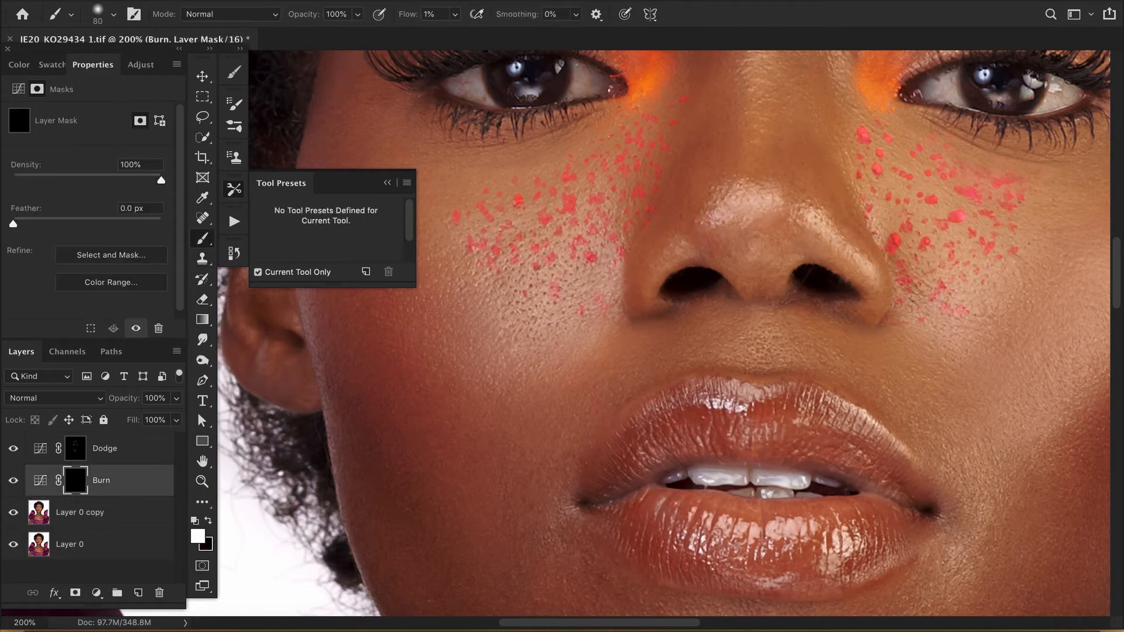
Dodge the upper chest by painting white on the Dodge layer's mask with a soft brush at 1% flow.
{"action": "key", "text": "x"}
{"action": "key", "text": "ctrl+minus"}
{"action": "key", "text": "ctrl+minus"}
{"action": "key", "text": "ctrl+minus"}
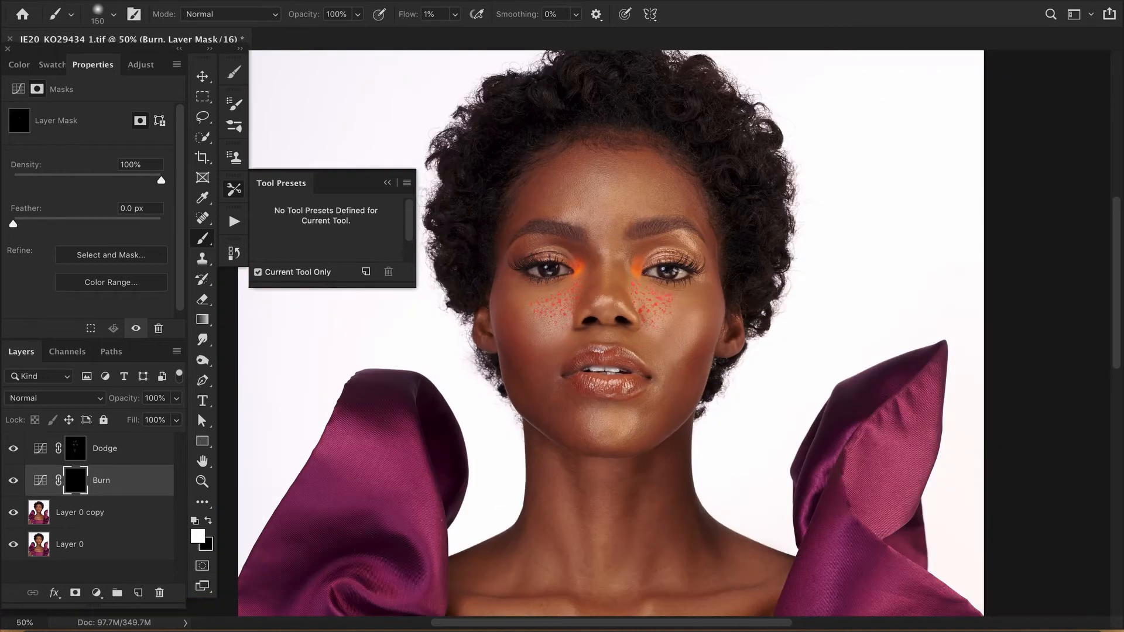
{"action": "left_click", "coordinate": [76, 449]}
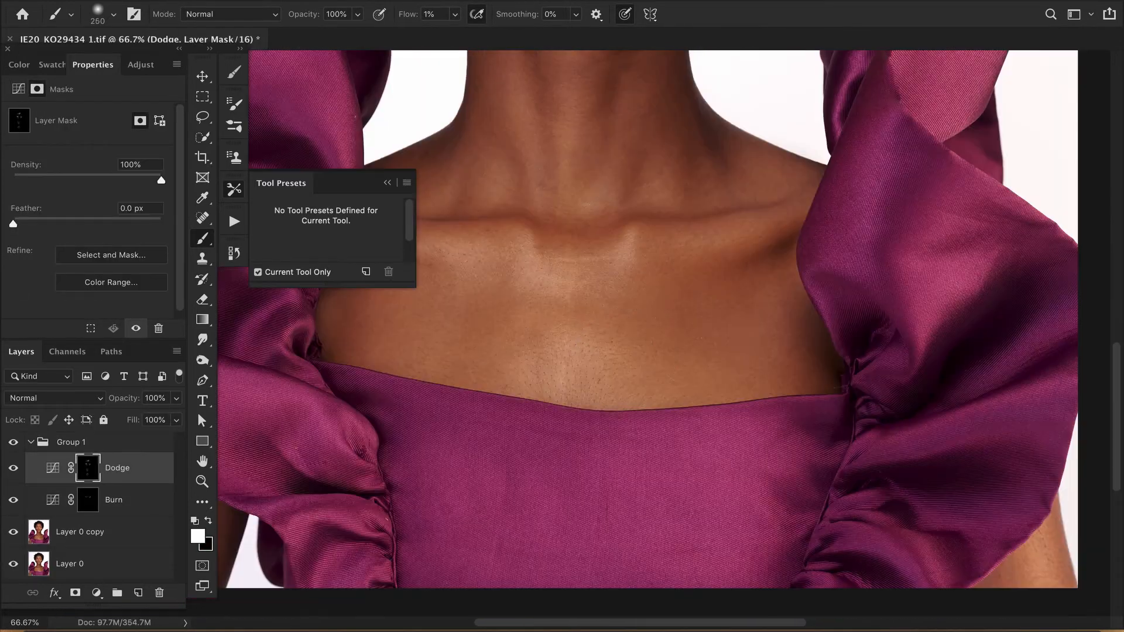
{"action": "key", "text": "bracketright"}
{"action": "key", "text": "bracketright"}
{"action": "left_click", "coordinate": [625, 14]}
{"action": "left_click_drag", "start_coordinate": [695, 333], "coordinate": [708, 333]}
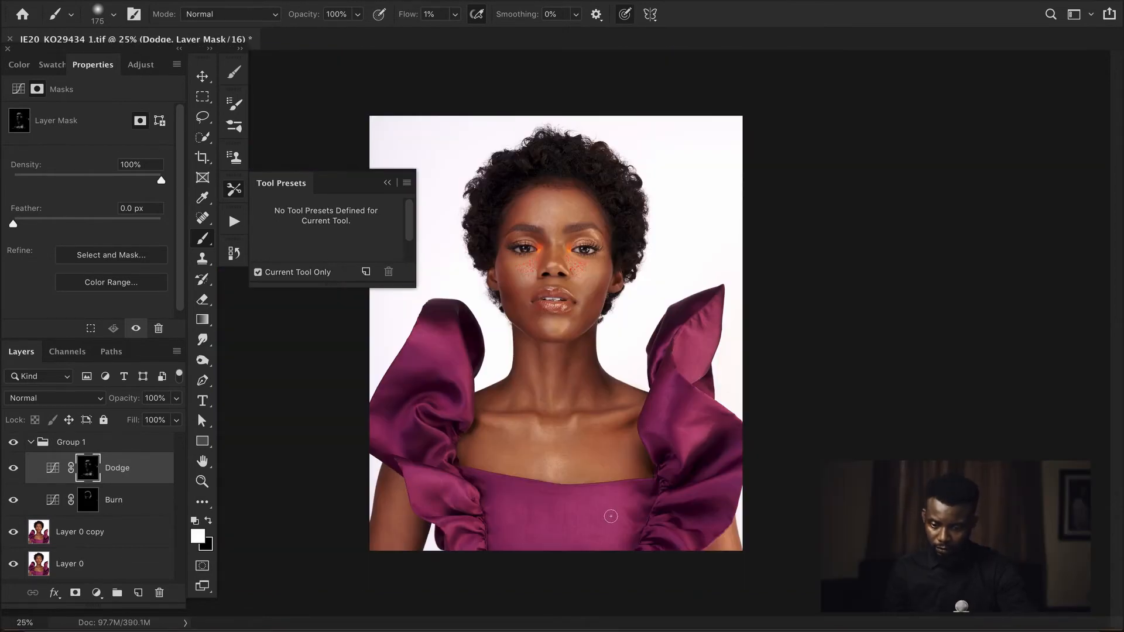
Burn the folds of the ruffled sleeve on the image's left side by painting white on the Burn layer's mask.
{"action": "key", "text": "bracketright"}
{"action": "key", "text": "bracketleft"}
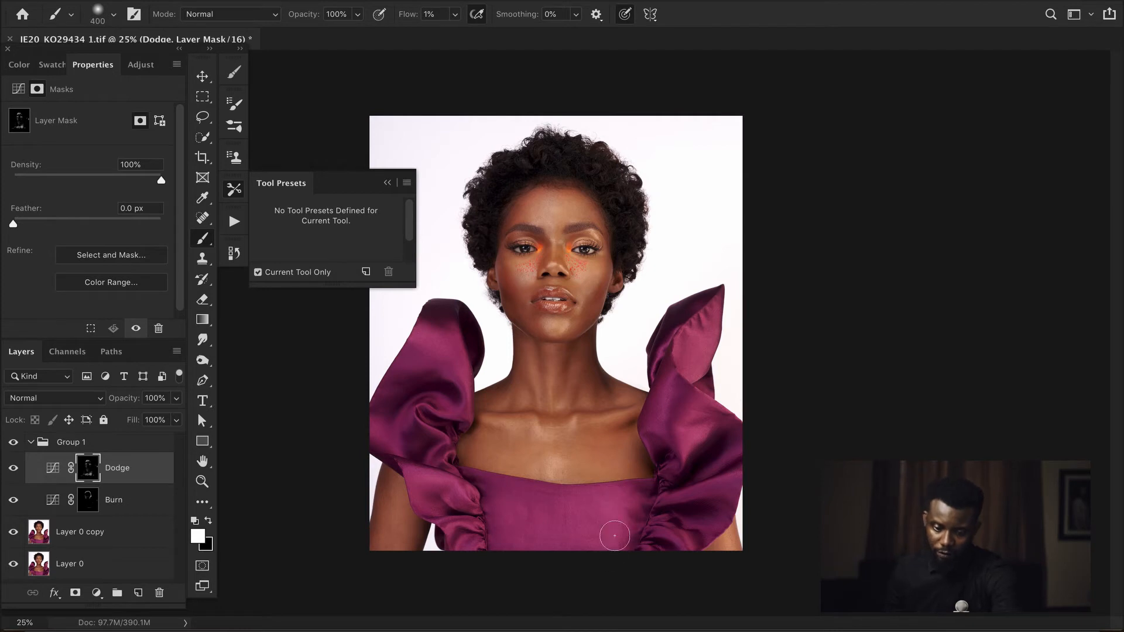
{"action": "key", "text": "alt+bracketleft"}
{"action": "left_click_drag", "start_coordinate": [423, 444], "coordinate": [474, 501]}
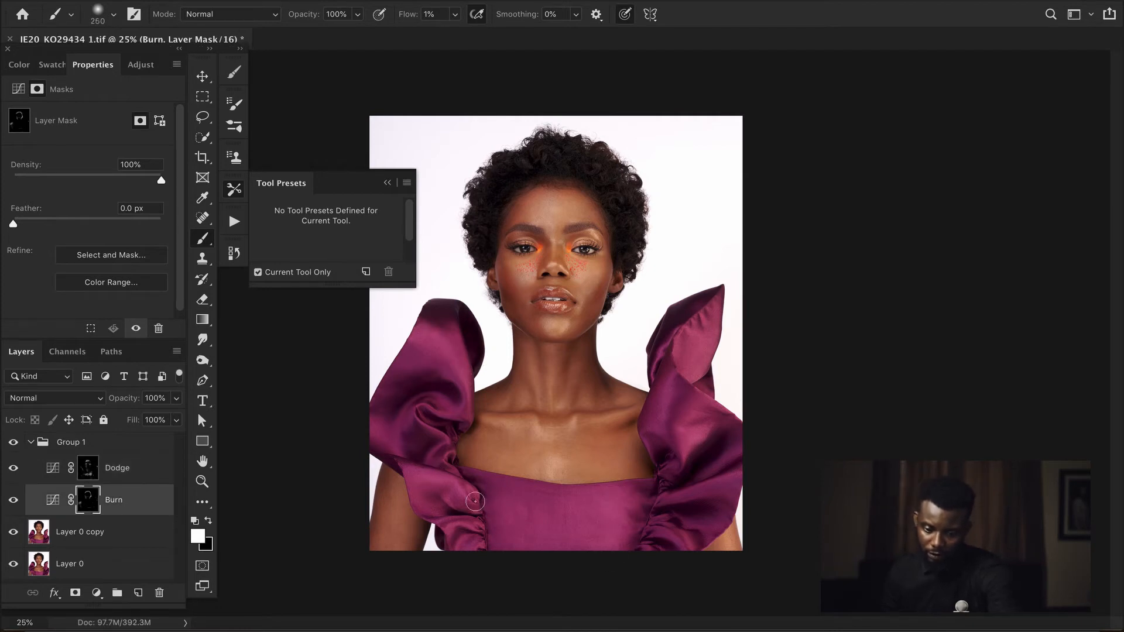
Burn the dress bodice on the Burn layer's mask with a size 600 soft brush at 1% flow.
{"action": "key", "text": "bracketright"}
{"action": "key", "text": "bracketright"}
{"action": "key", "text": "bracketright"}
{"action": "key", "text": "bracketright"}
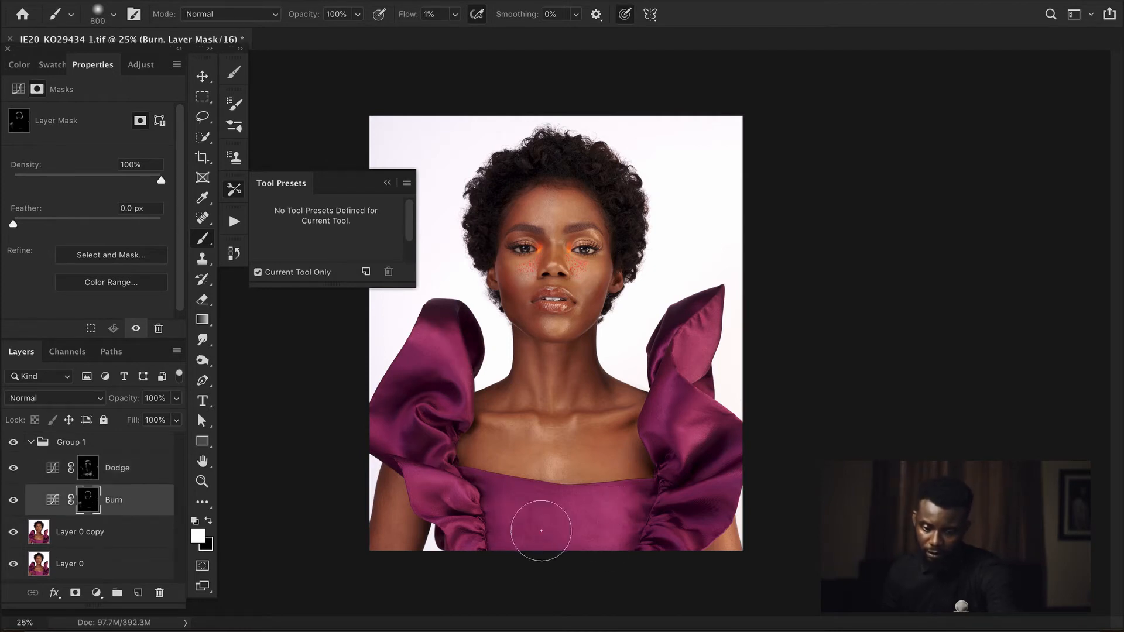
{"action": "key", "text": "bracketleft"}
{"action": "key", "text": "bracketleft"}
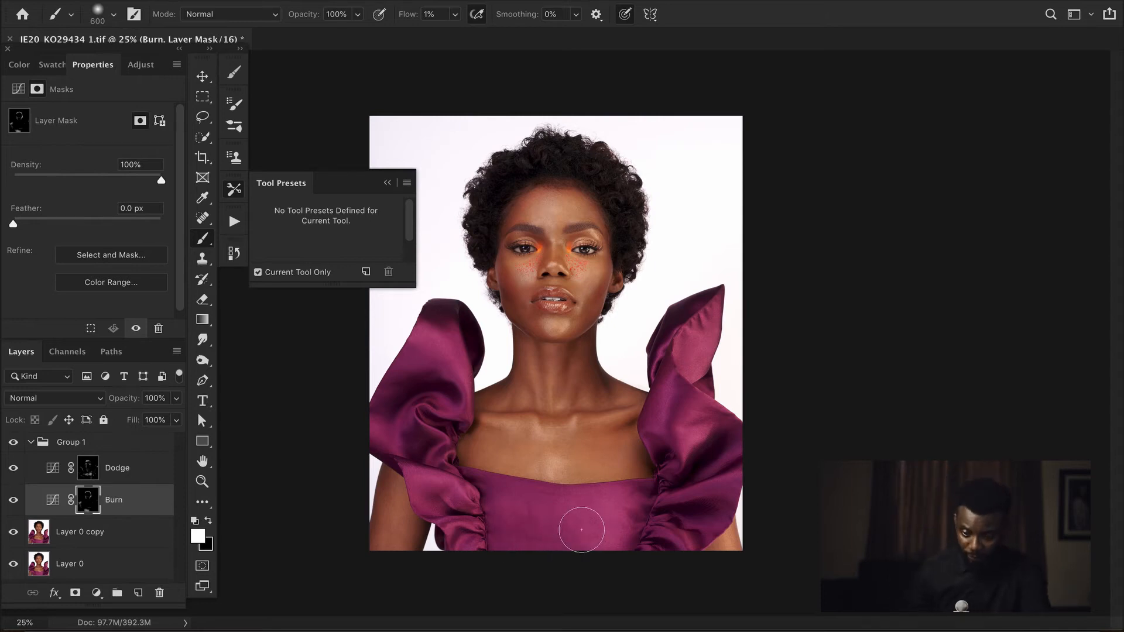
{"action": "mouse_move", "coordinate": [580, 526]}
{"action": "left_mouse_down"}
{"action": "mouse_move", "coordinate": [597, 518]}
{"action": "mouse_move", "coordinate": [594, 501]}
{"action": "left_mouse_up"}
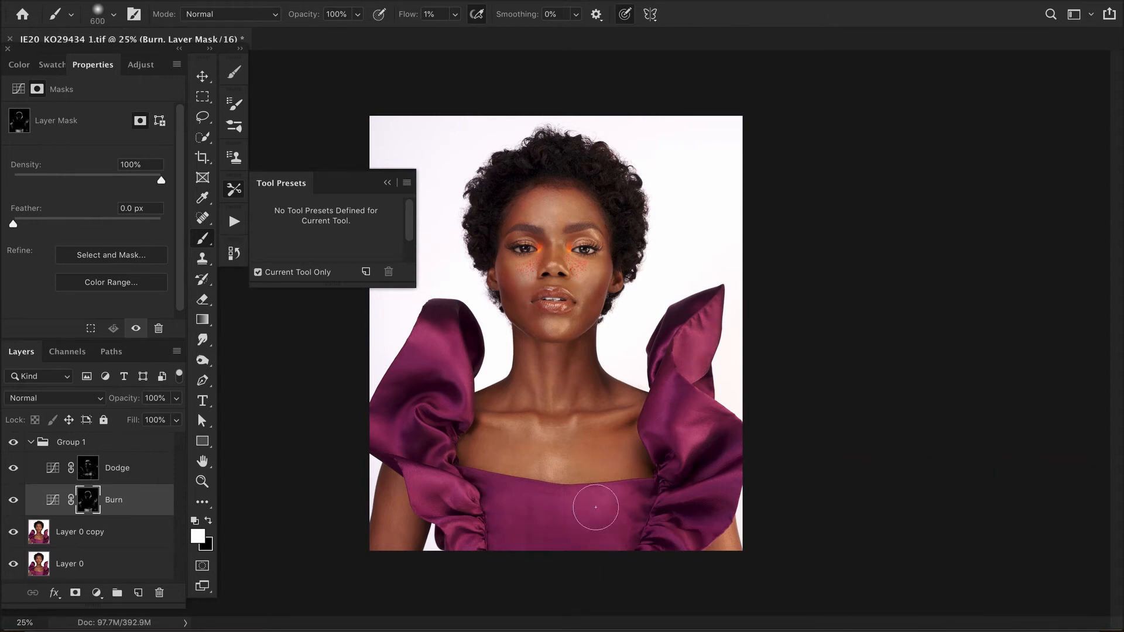
Switch to the Dodge layer's mask and reduce the brush to size 150.
{"action": "left_click", "coordinate": [88, 467]}
{"action": "key", "text": "bracketleft"}
{"action": "key", "text": "bracketleft"}
{"action": "key", "text": "bracketleft"}
{"action": "key", "text": "bracketleft"}
{"action": "key", "text": "bracketleft"}
{"action": "key", "text": "bracketleft"}
{"action": "key", "text": "bracketleft"}
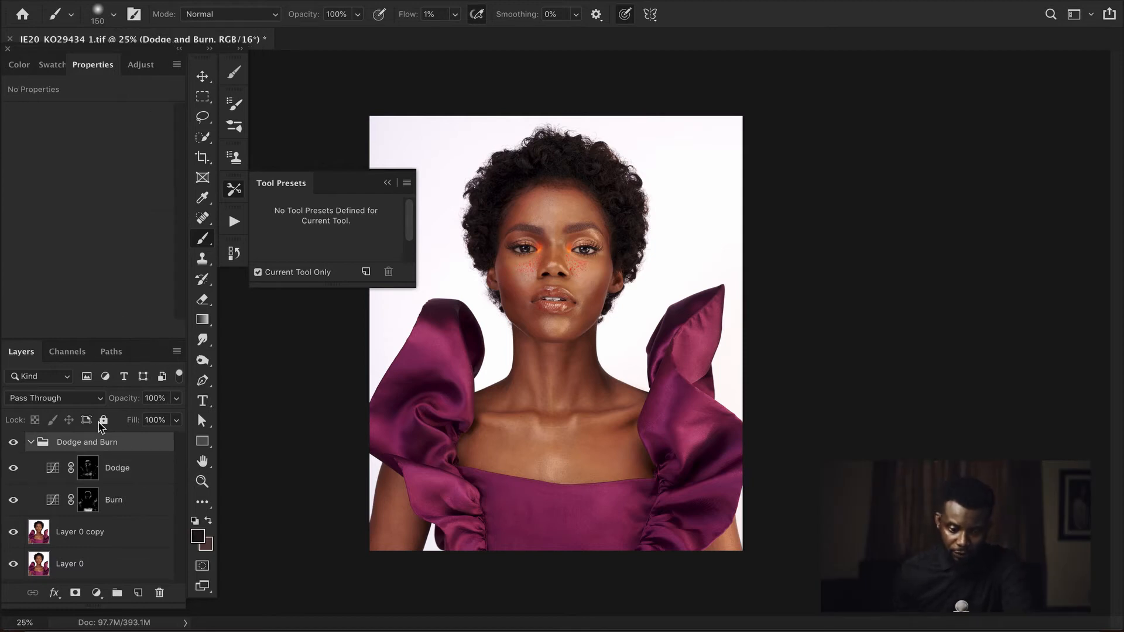
Set the Dodge and Burn group's opacity to 52%.
{"action": "left_click_drag", "start_coordinate": [131, 404], "coordinate": [127, 406]}
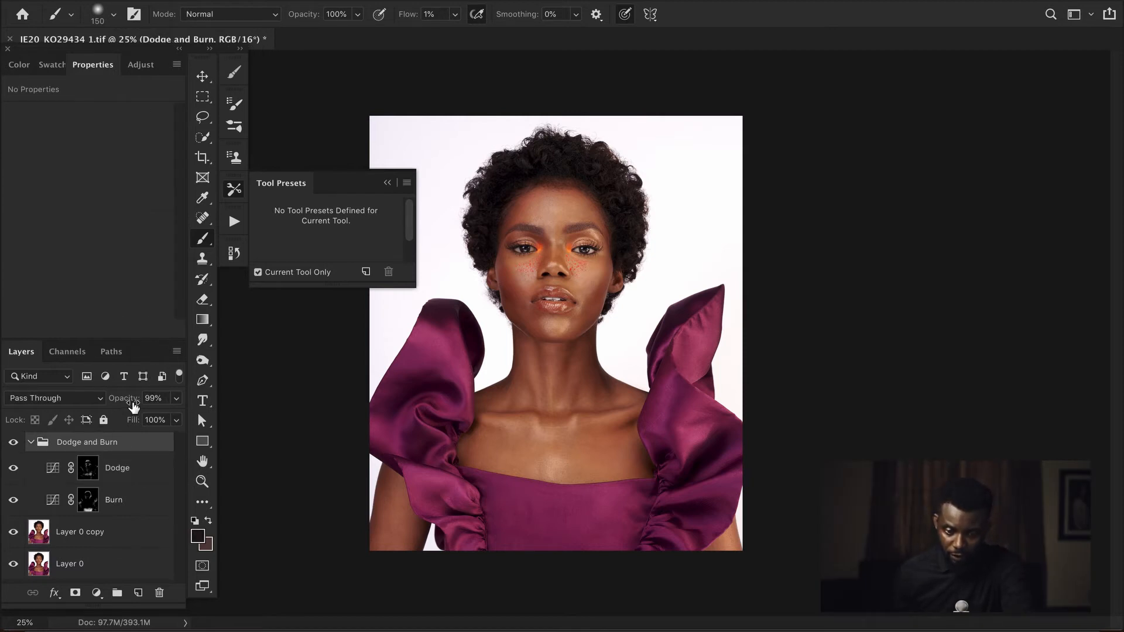
{"action": "type", "text": "52"}
{"action": "key", "text": "Return"}
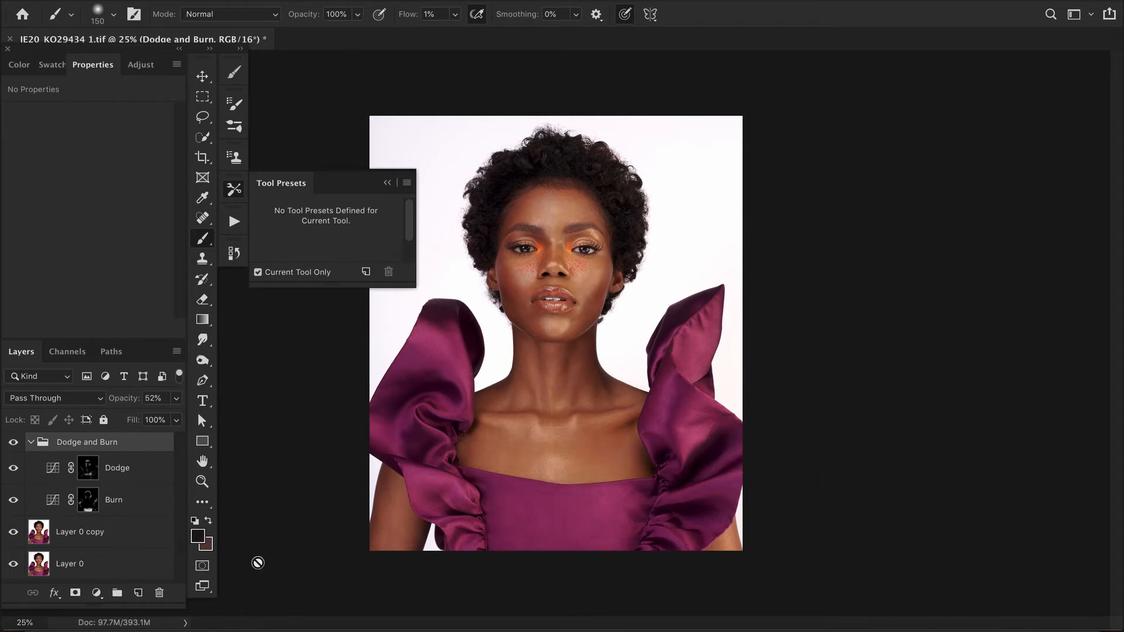
Darken the lower bodice further in white on the Burn layer's mask and reduce the brush to size 200.
{"action": "left_click", "coordinate": [99, 501]}
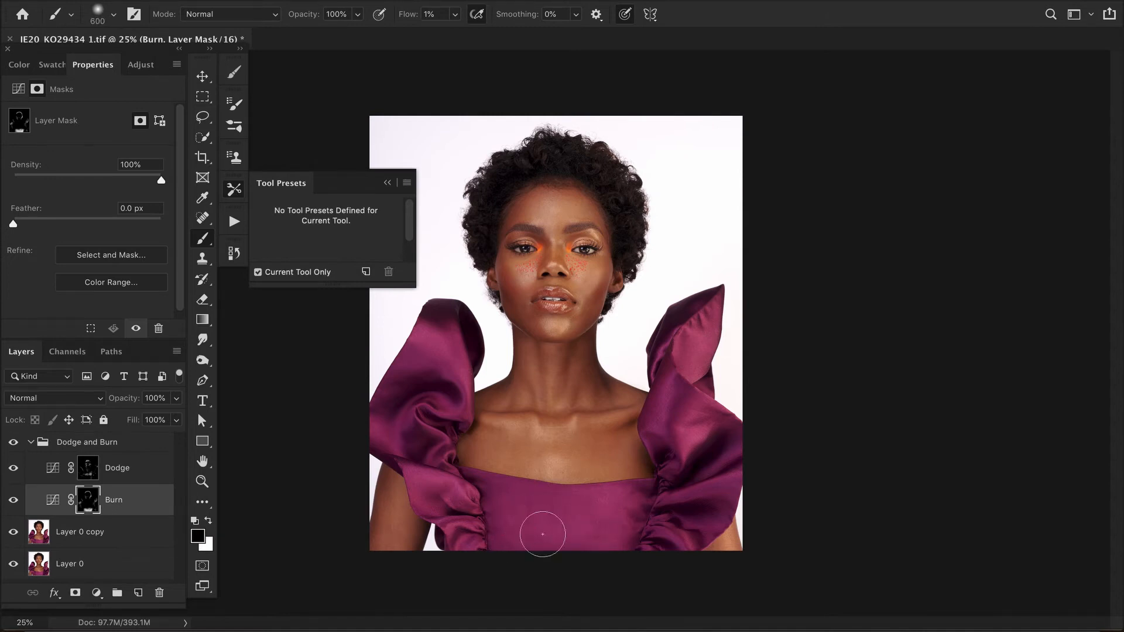
{"action": "key", "text": "x"}
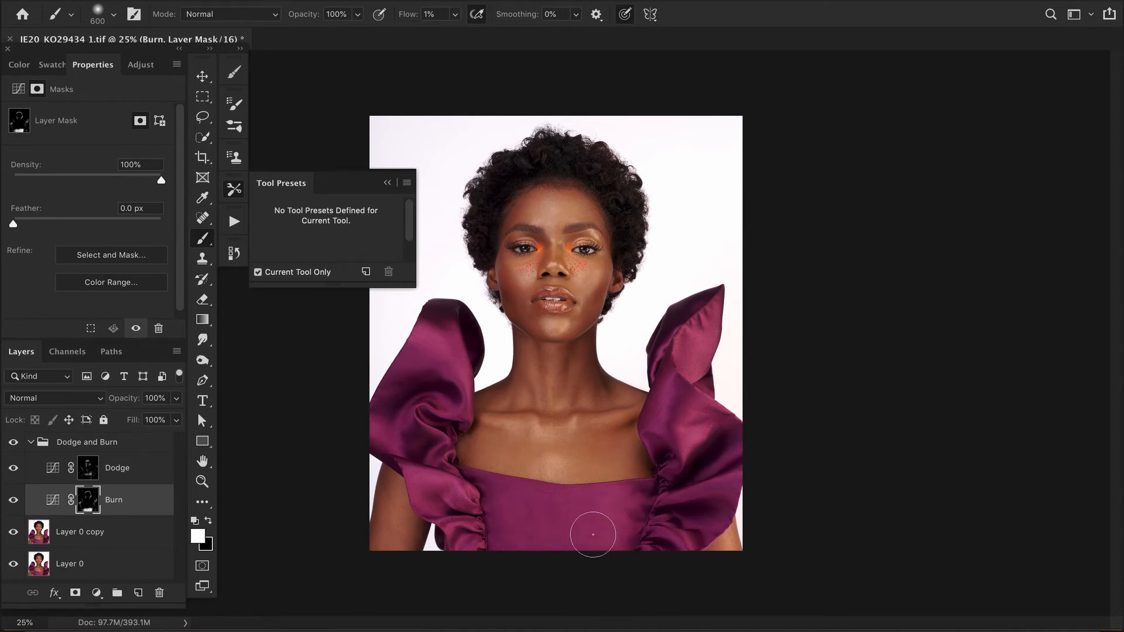
{"action": "key", "text": "bracketleft"}
{"action": "key", "text": "bracketleft"}
{"action": "key", "text": "bracketleft"}
{"action": "key", "text": "bracketleft"}
{"action": "key", "text": "bracketleft"}
{"action": "key", "text": "bracketleft"}
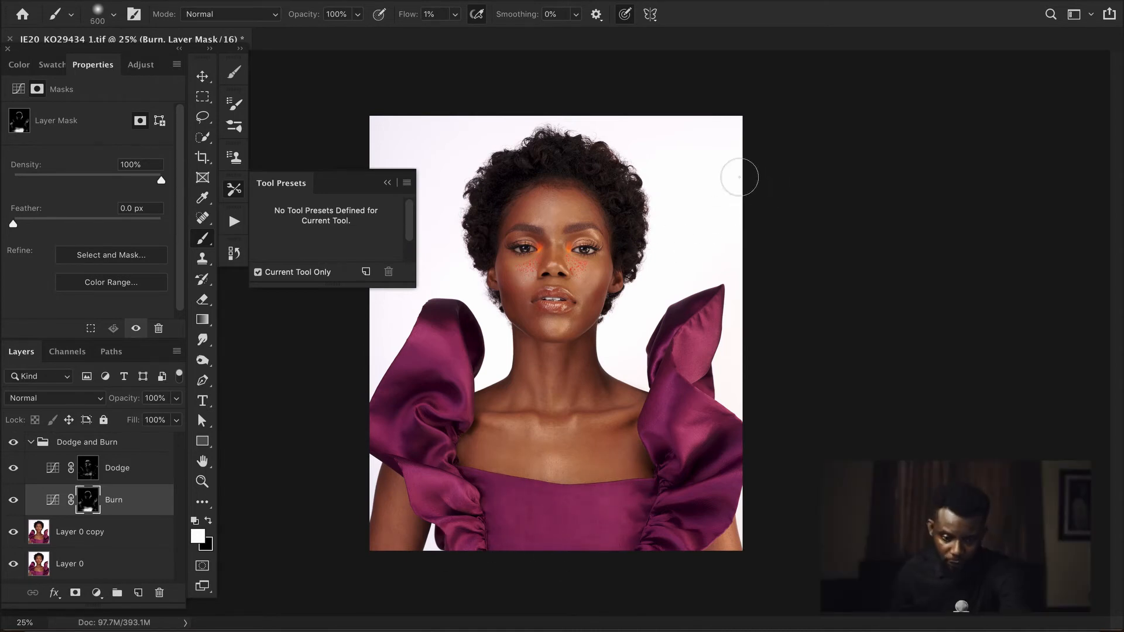
{"action": "key", "text": "bracketleft"}
{"action": "key", "text": "bracketleft"}
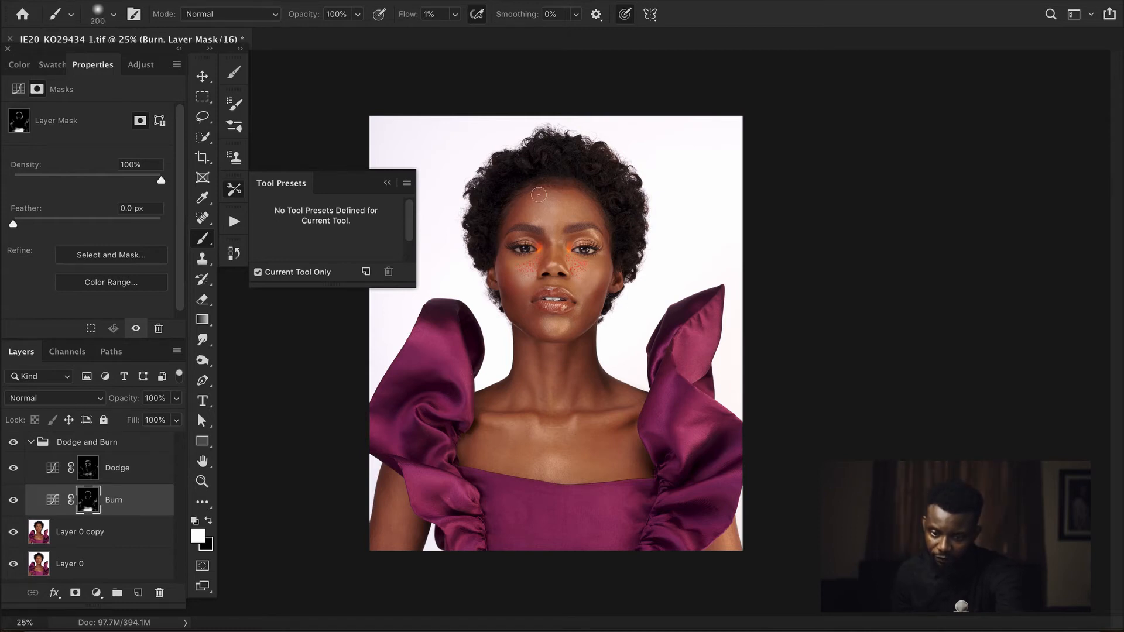
Return to the Dodge layer's mask with a size 150 brush for finer lightening.
{"action": "left_click", "coordinate": [86, 471]}
{"action": "key", "text": "bracketleft"}
{"action": "key", "text": "bracketleft"}
{"action": "key", "text": "bracketleft"}
{"action": "key", "text": "bracketleft"}
Inspect the eye on the image's left side up close with Layer 0 copy hidden and shown.
{"action": "key", "text": "super+plus"}
{"action": "key", "text": "super+plus"}
{"action": "key", "text": "super+plus"}
{"action": "key", "text": "super+plus"}
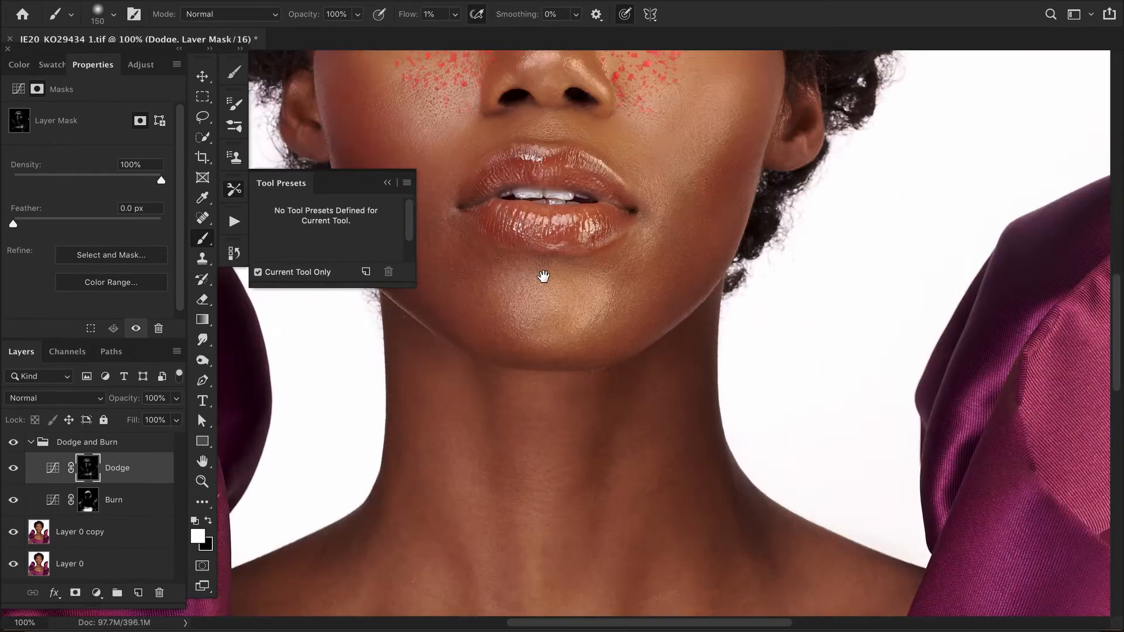
{"action": "left_click_drag", "start_coordinate": [544, 276], "coordinate": [565, 597]}
{"action": "key", "text": "super+plus"}
{"action": "left_click_drag", "start_coordinate": [580, 459], "coordinate": [612, 339]}
{"action": "left_click_drag", "start_coordinate": [441, 350], "coordinate": [689, 361]}
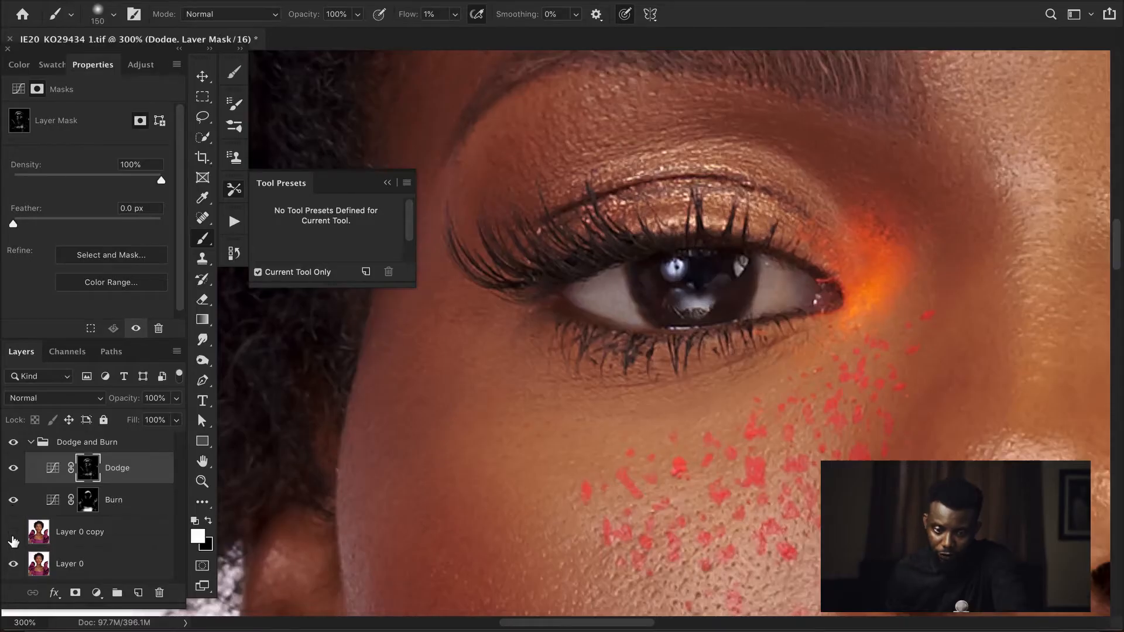
{"action": "left_click", "coordinate": [13, 532]}
{"action": "left_click", "coordinate": [13, 533]}
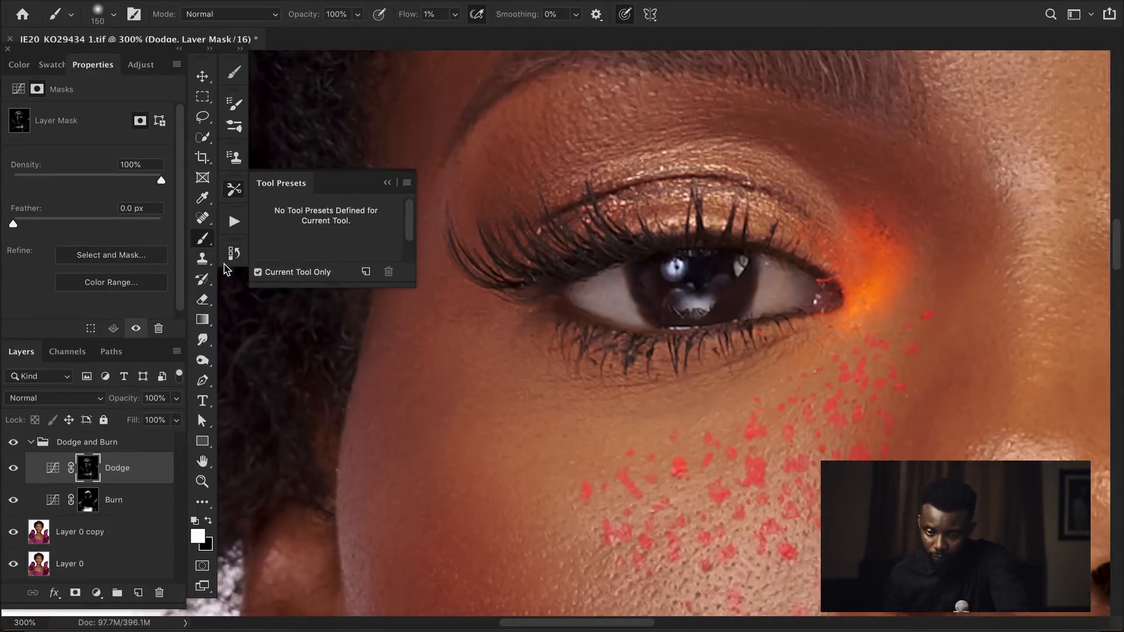
Activate the Clone Stamp in Lighten mode at 6% flow, hide Layer 0 copy, and duplicate Layer 0 for the eye cleanup.
{"action": "key", "text": "s"}
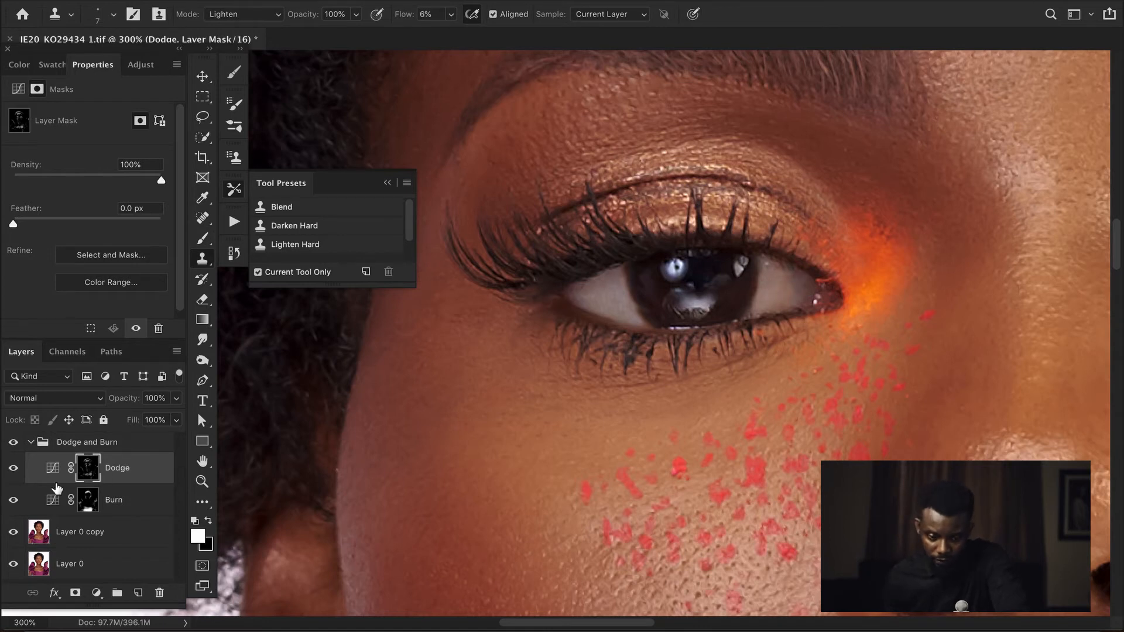
{"action": "left_click", "coordinate": [13, 531]}
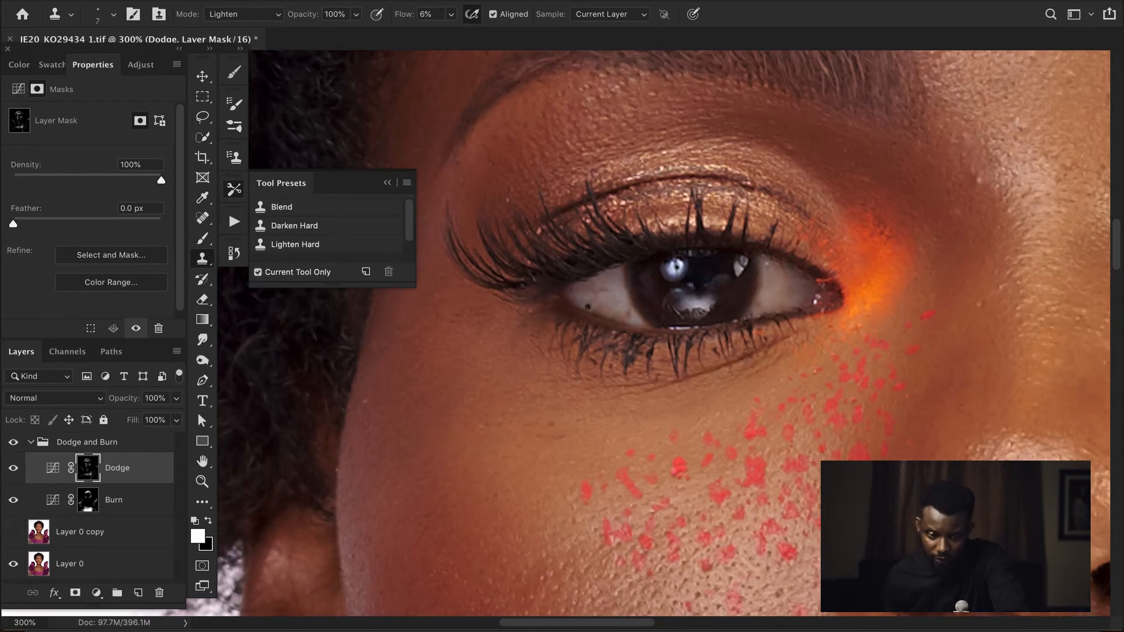
{"action": "left_click", "coordinate": [119, 562]}
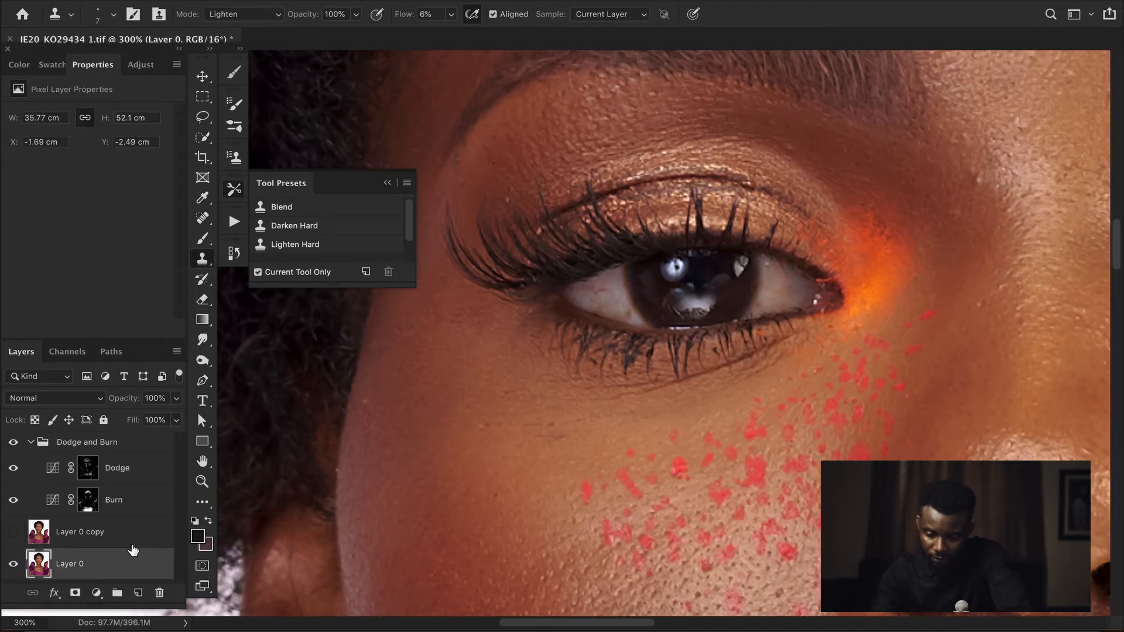
{"action": "key", "text": "ctrl+j"}
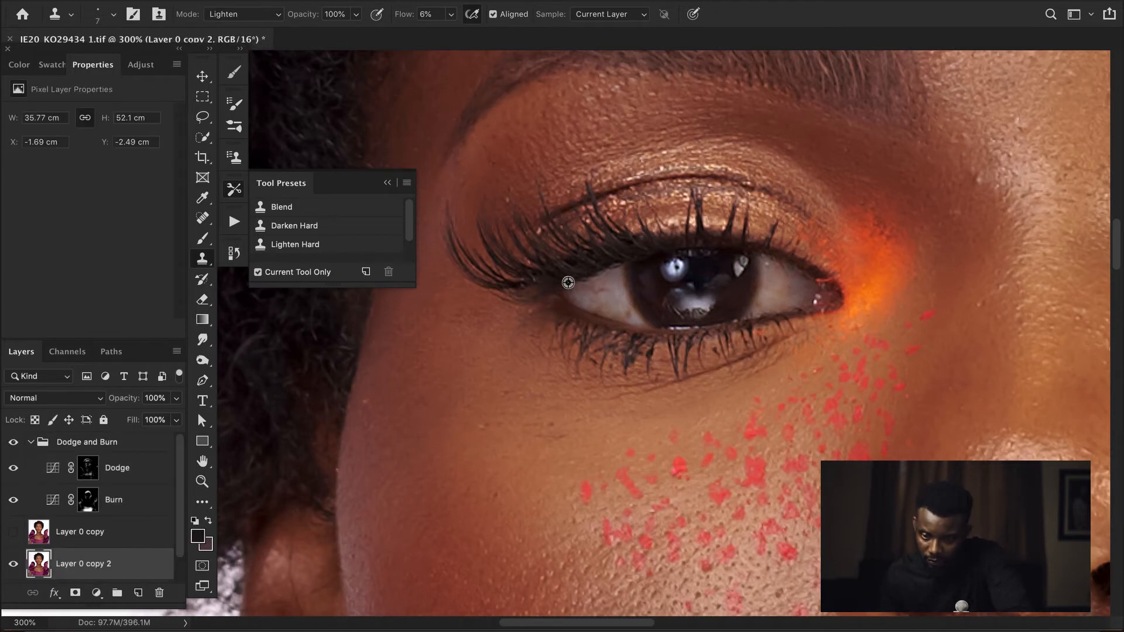
Clone clean eye white over the veins in the outer white of the left-side eye using a size 7 Lighten stamp.
{"action": "left_click", "coordinate": [615, 297], "text": "alt"}
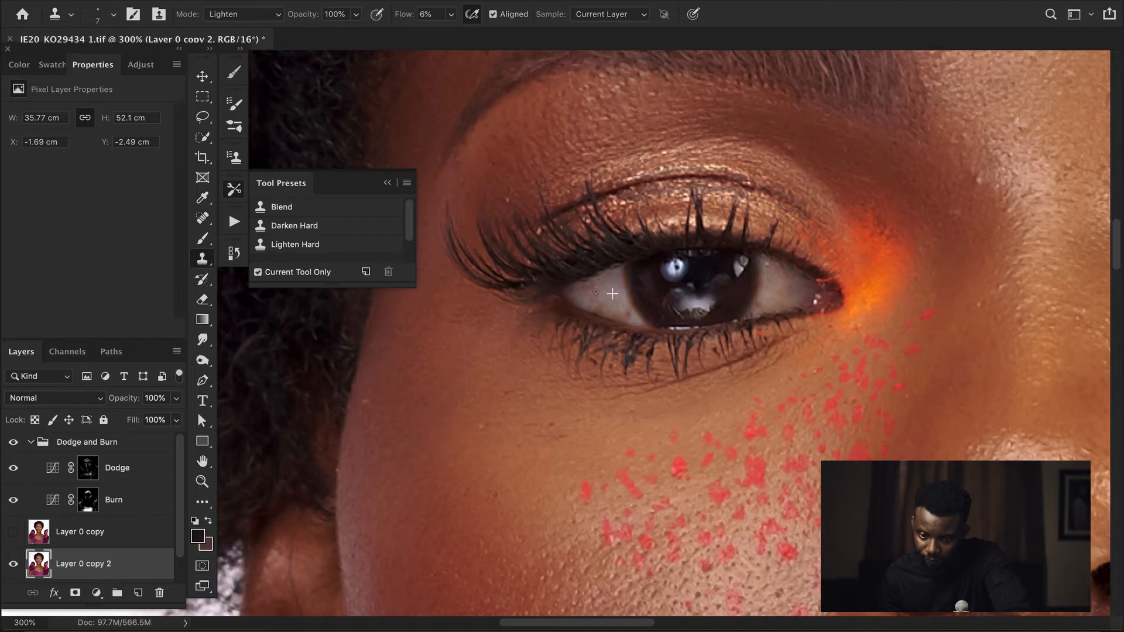
{"action": "left_click_drag", "start_coordinate": [596, 292], "coordinate": [605, 297]}
{"action": "left_click", "coordinate": [617, 297], "text": "alt"}
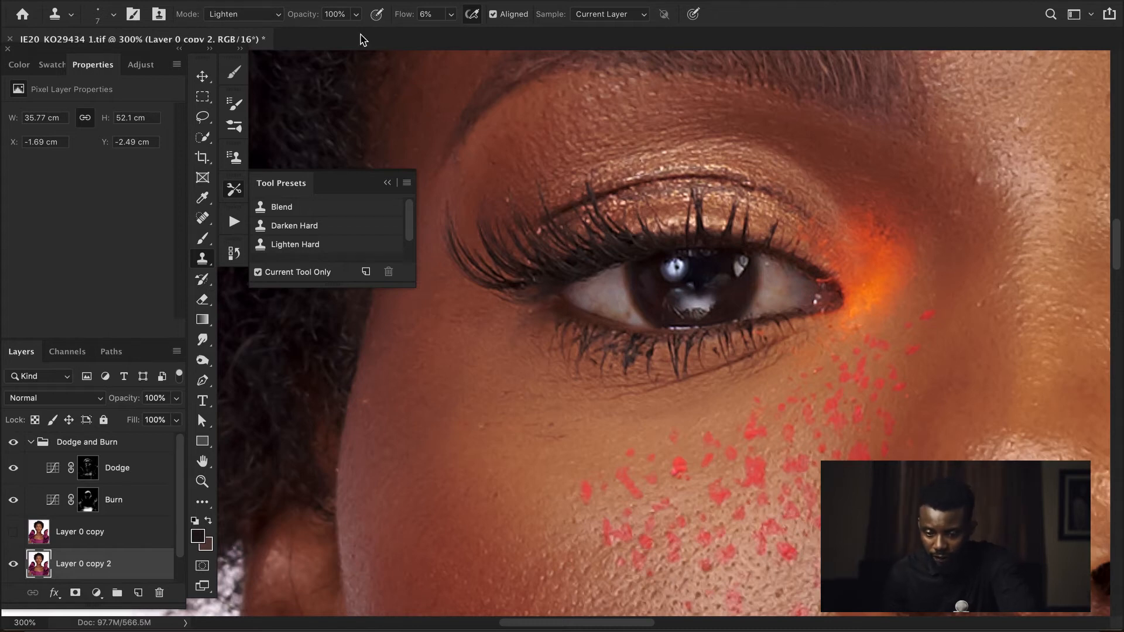
{"action": "left_click", "coordinate": [611, 296], "text": "alt"}
{"action": "left_click_drag", "start_coordinate": [608, 310], "coordinate": [600, 307]}
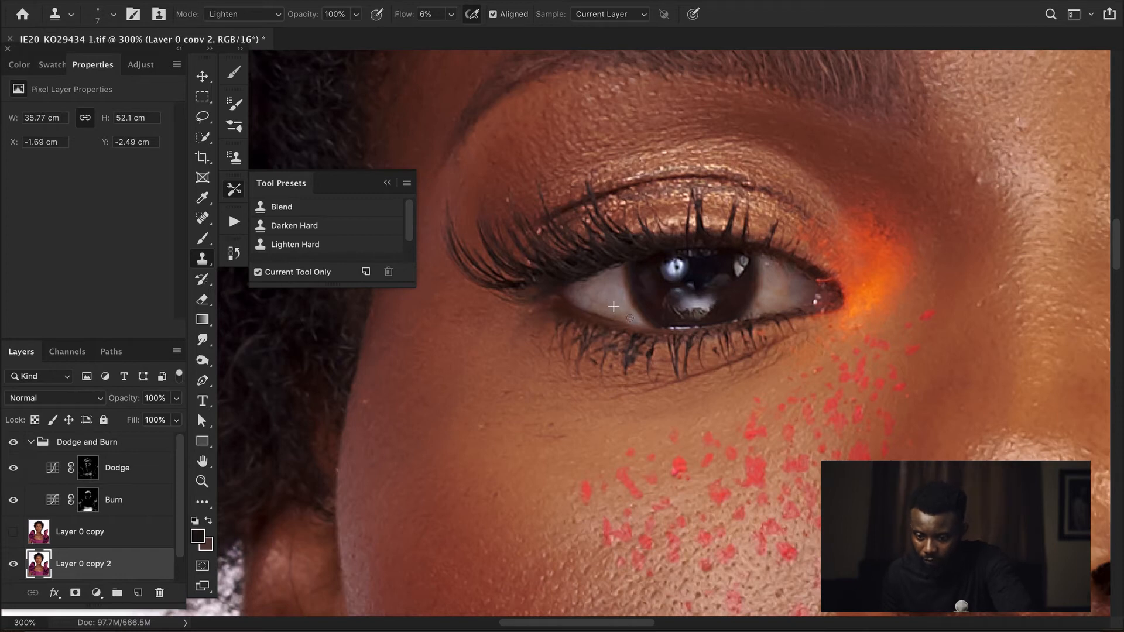
Clean the inner whites of both eyes by cloning lighter sampled areas over the veins and dark marks.
{"action": "left_click", "coordinate": [775, 302], "text": "alt"}
{"action": "left_click_drag", "start_coordinate": [764, 312], "coordinate": [758, 307]}
{"action": "left_click", "coordinate": [766, 284], "text": "alt"}
{"action": "scroll", "coordinate": [776, 286], "scroll_direction": "right", "scroll_amount": 10}
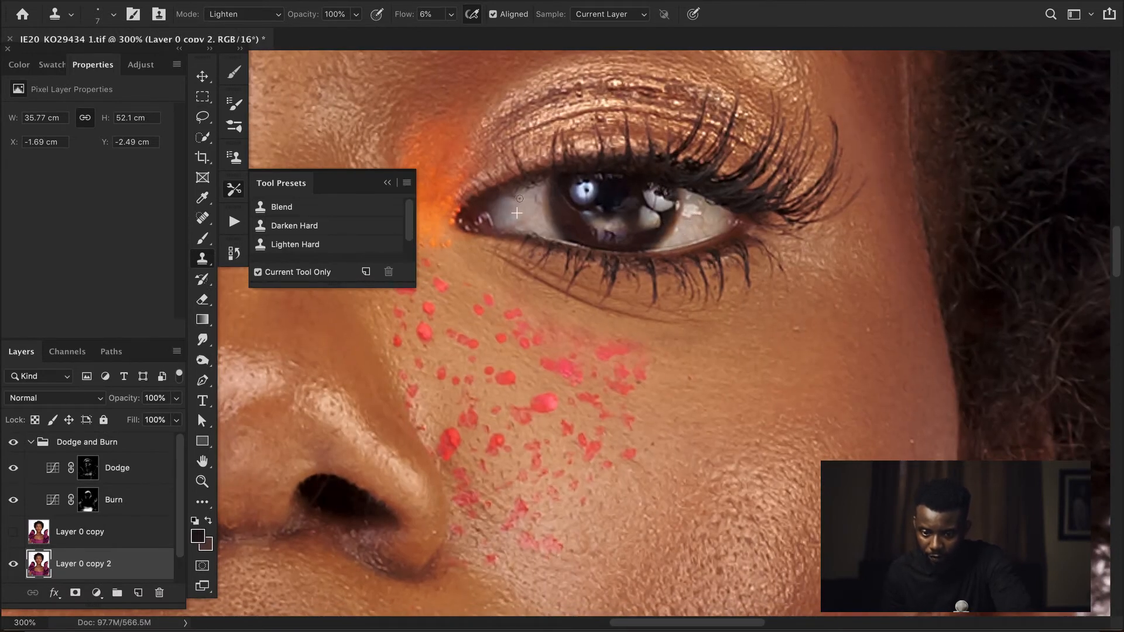
{"action": "left_click_drag", "start_coordinate": [535, 207], "coordinate": [529, 202]}
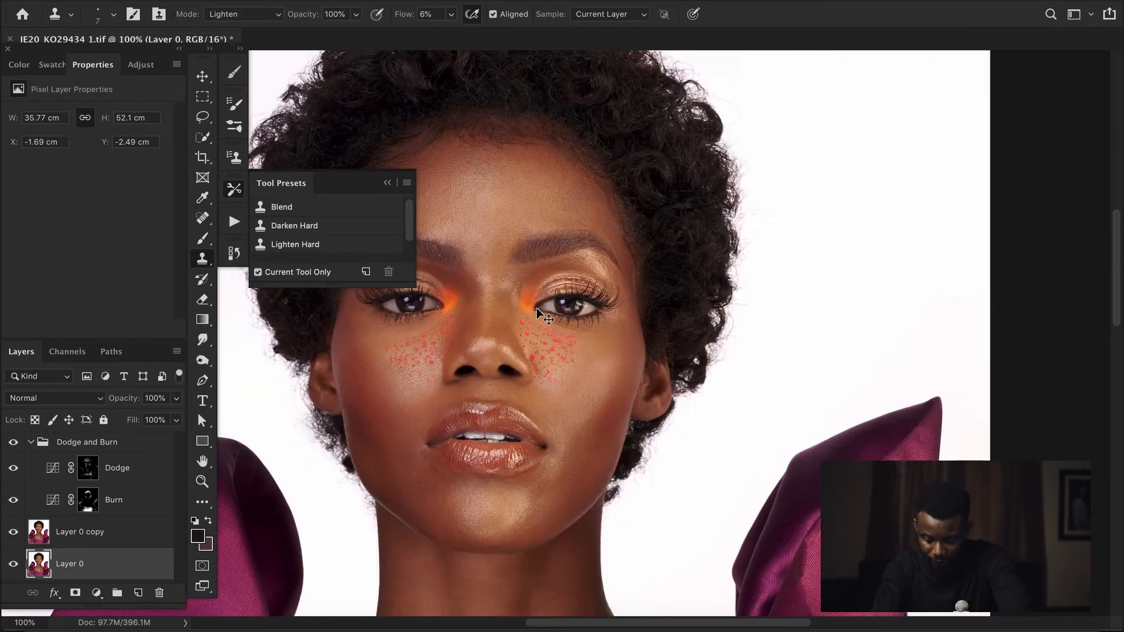
{"action": "scroll", "coordinate": [536, 308], "scroll_direction": "down", "scroll_amount": 3}
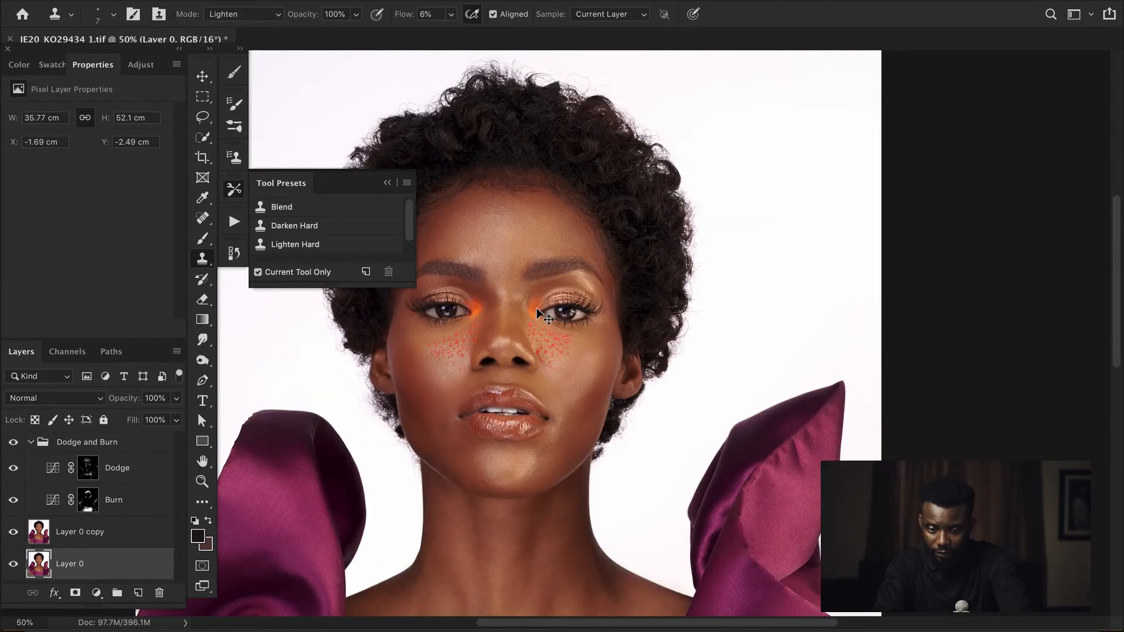
Add a brightening Curves adjustment above the Dodge and Burn group, raising input 92 to output 141, and invert its mask.
{"action": "scroll", "coordinate": [536, 308], "scroll_direction": "up", "scroll_amount": 1}
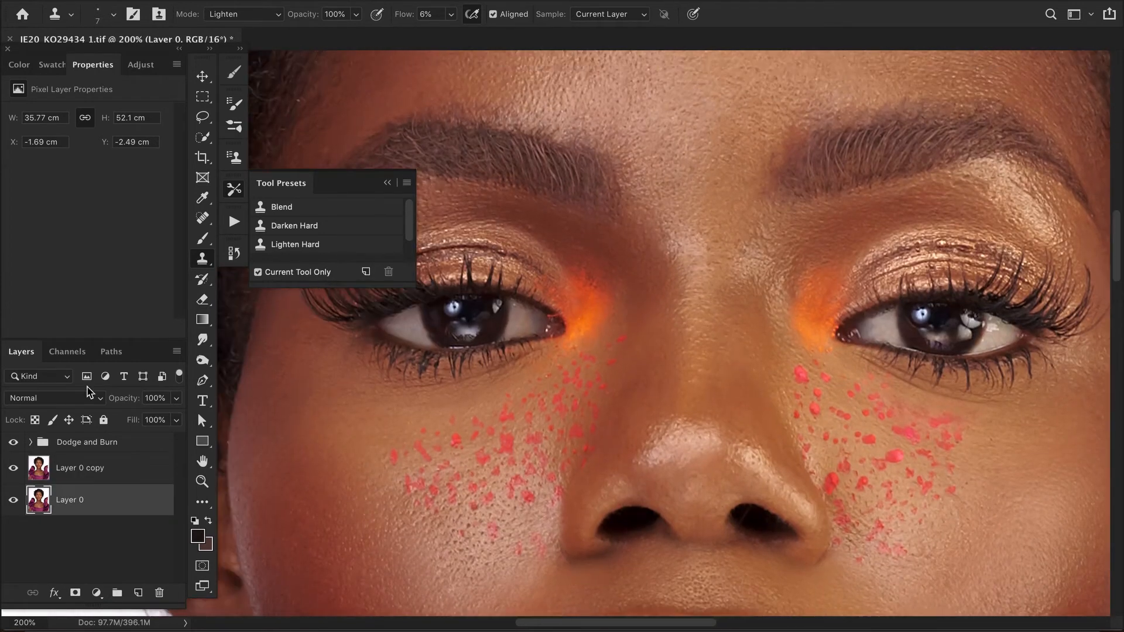
{"action": "left_click", "coordinate": [116, 443]}
{"action": "left_click", "coordinate": [123, 566]}
{"action": "left_click", "coordinate": [97, 592]}
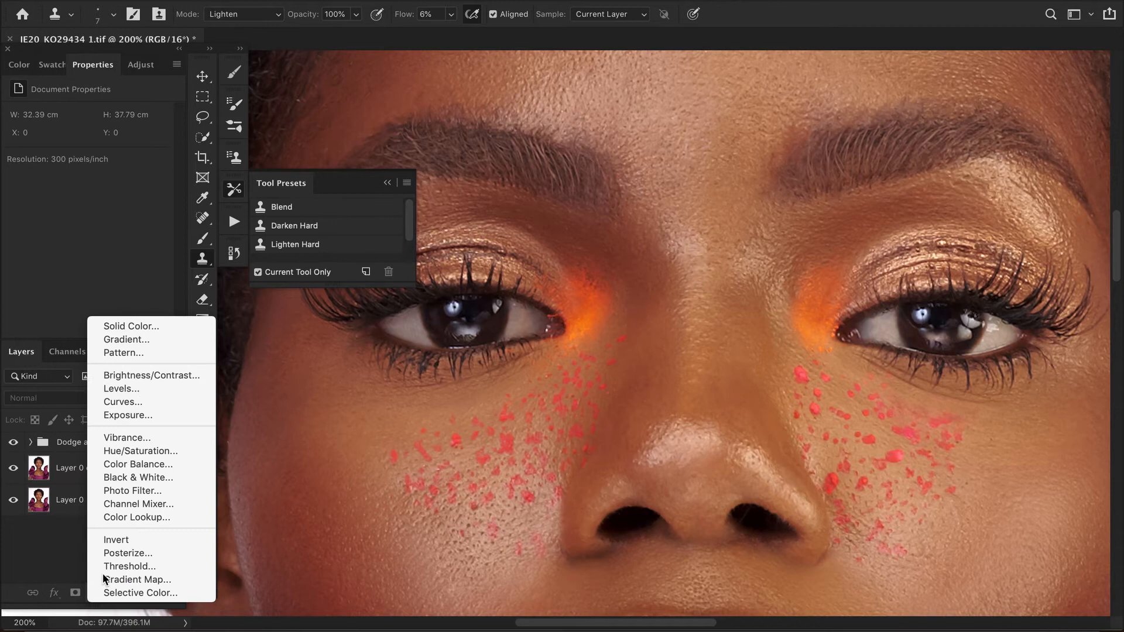
{"action": "left_click", "coordinate": [134, 402]}
{"action": "left_click_drag", "start_coordinate": [95, 210], "coordinate": [87, 205]}
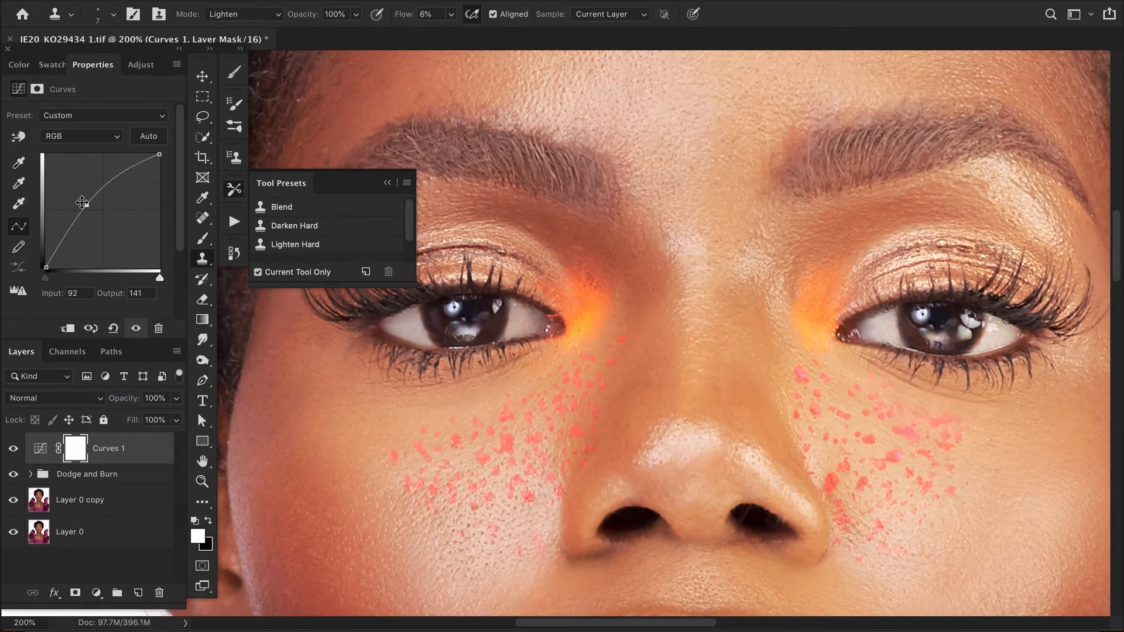
{"action": "key", "text": "ctrl+i"}
Paint white on the Curves 1 mask over the whites of both eyes with a size 30 brush at 1% flow.
{"action": "key", "text": "b"}
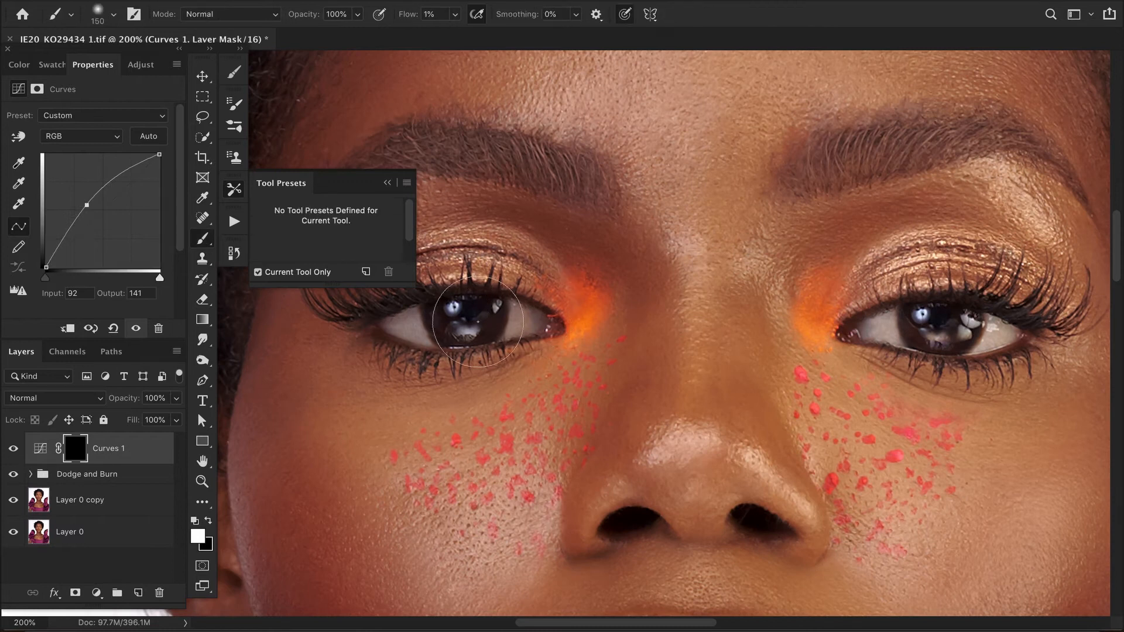
{"action": "key", "text": "bracketleft"}
{"action": "key", "text": "bracketleft"}
{"action": "key", "text": "bracketleft"}
{"action": "left_click_drag", "start_coordinate": [452, 390], "coordinate": [572, 419]}
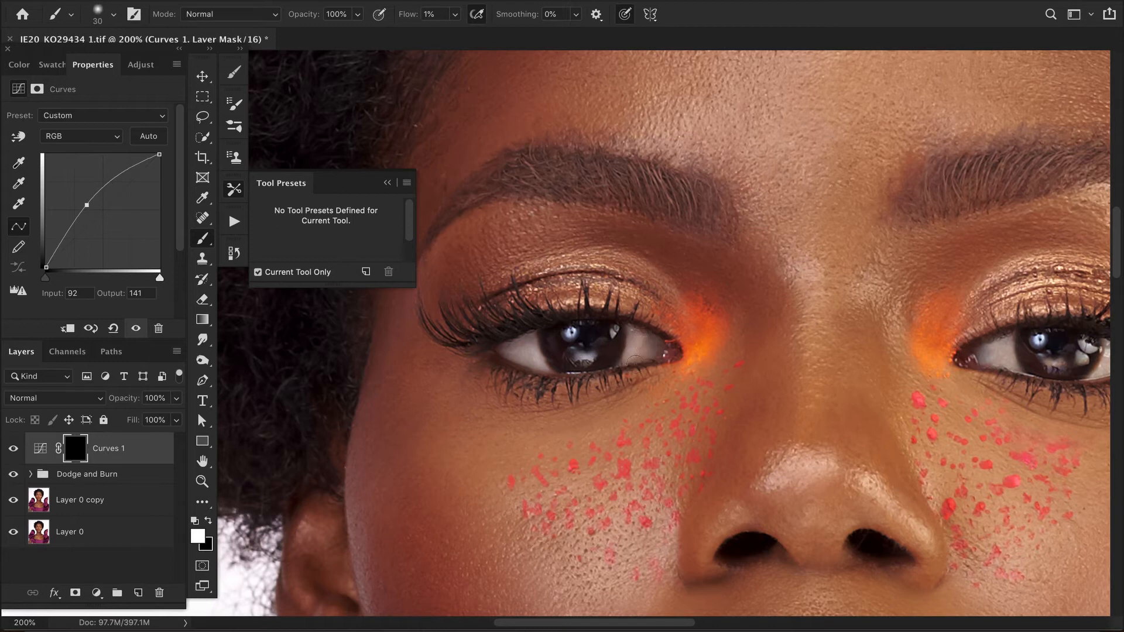
{"action": "left_click_drag", "start_coordinate": [687, 372], "coordinate": [504, 361]}
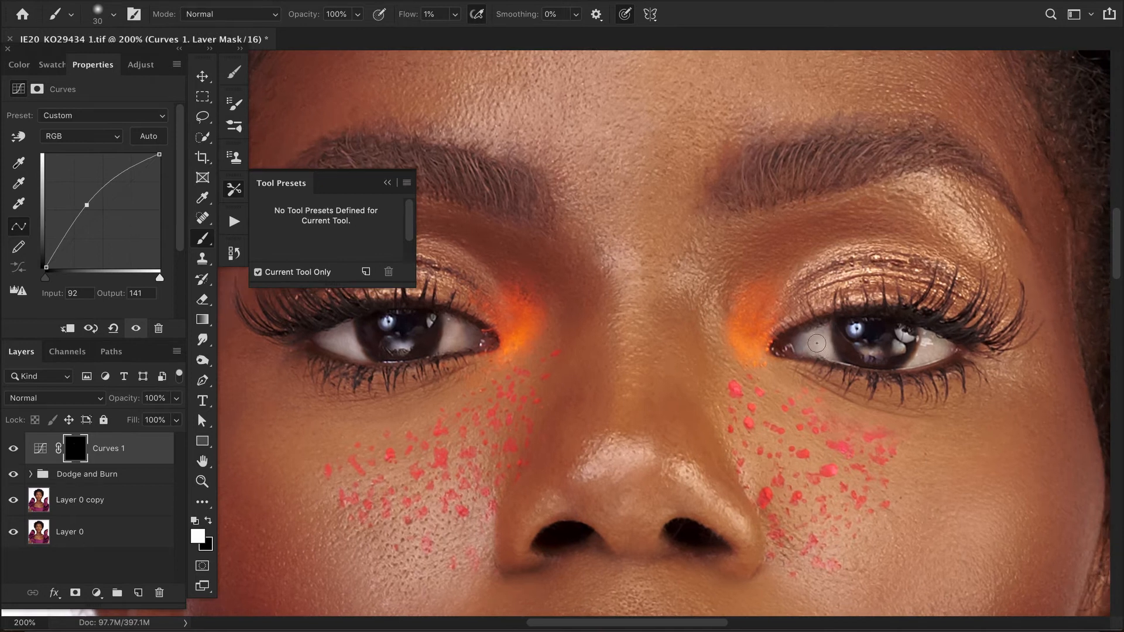
{"action": "left_click_drag", "start_coordinate": [931, 351], "coordinate": [919, 357]}
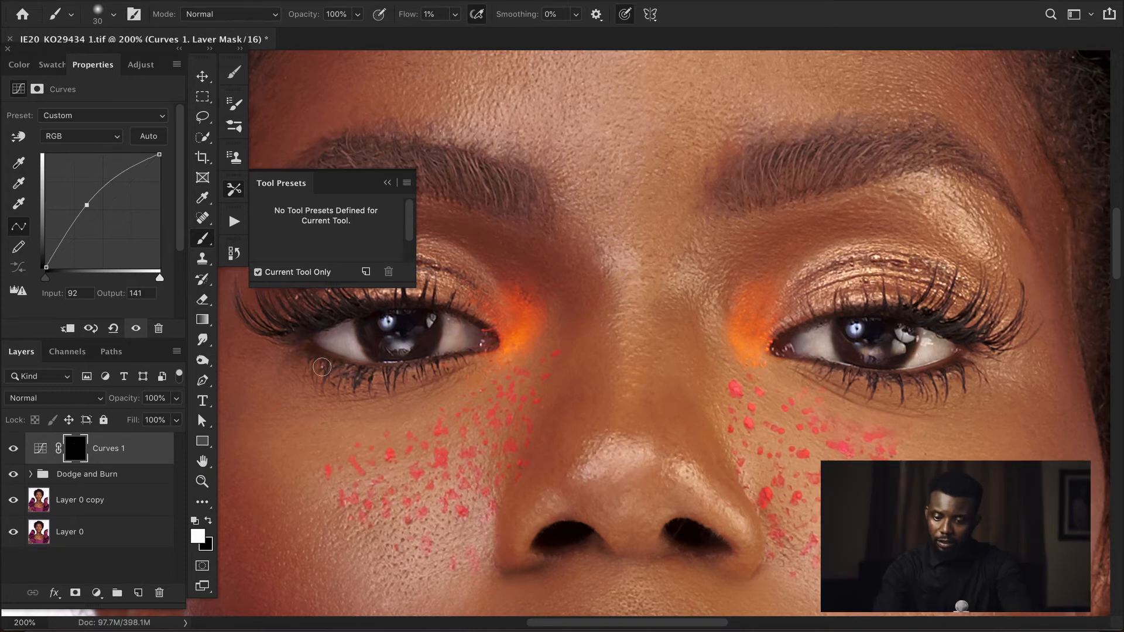
Enter Quick Mask mode on Layer 0 copy and set the brush flow to 98%.
{"action": "key", "text": "ctrl+minus"}
{"action": "key", "text": "ctrl+minus"}
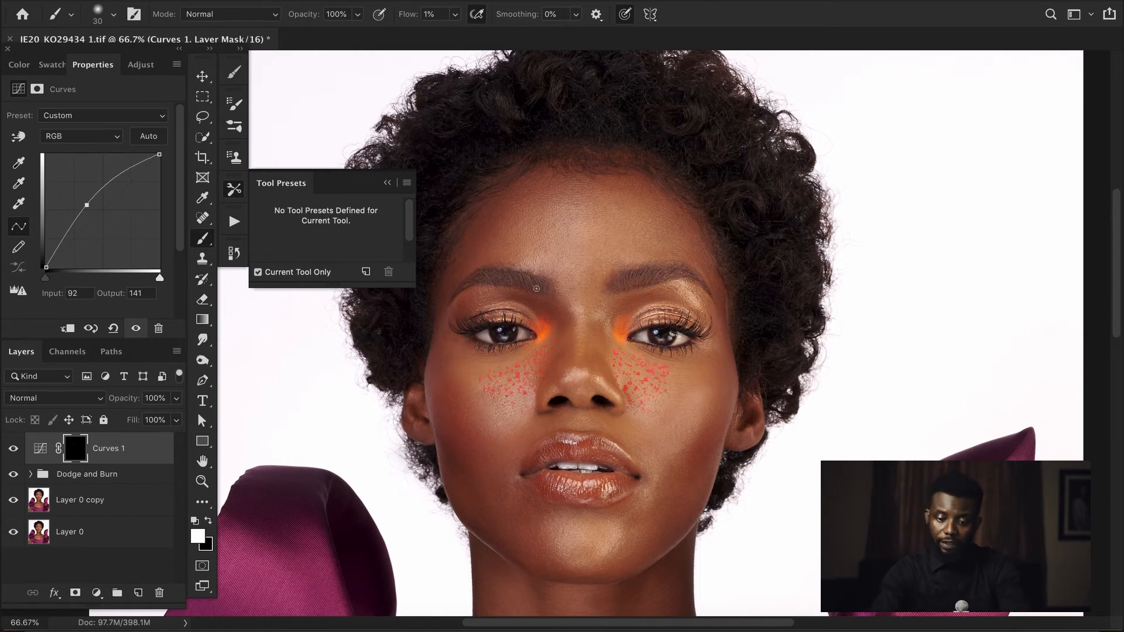
{"action": "scroll", "coordinate": [536, 288], "scroll_direction": "down", "scroll_amount": 2}
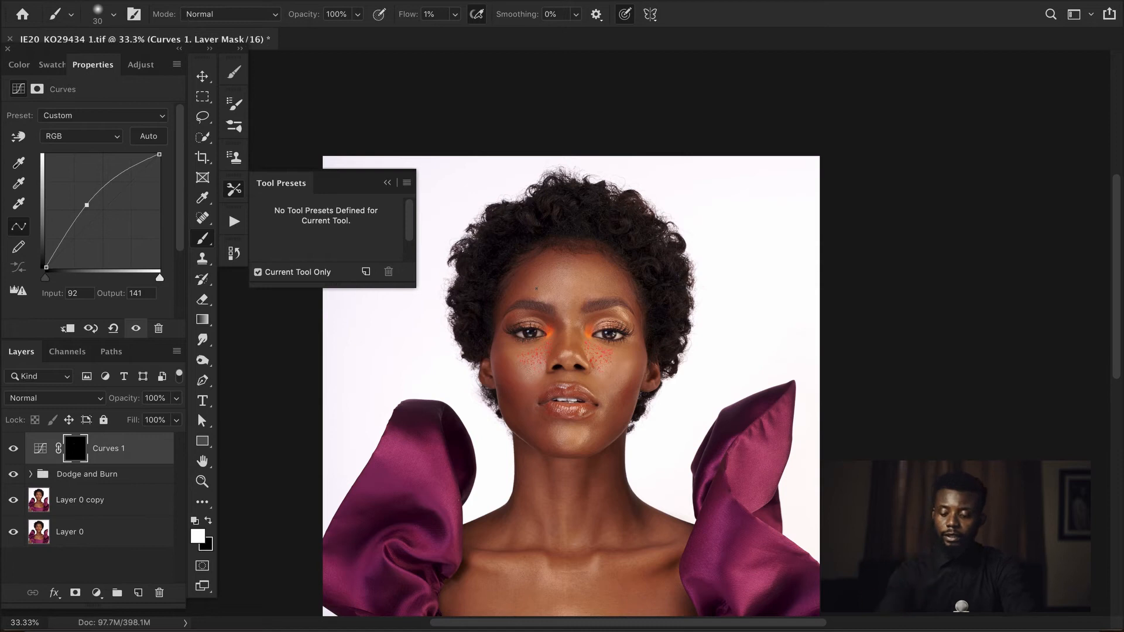
{"action": "scroll", "coordinate": [535, 287], "scroll_direction": "up", "scroll_amount": 1}
{"action": "left_click", "coordinate": [88, 499]}
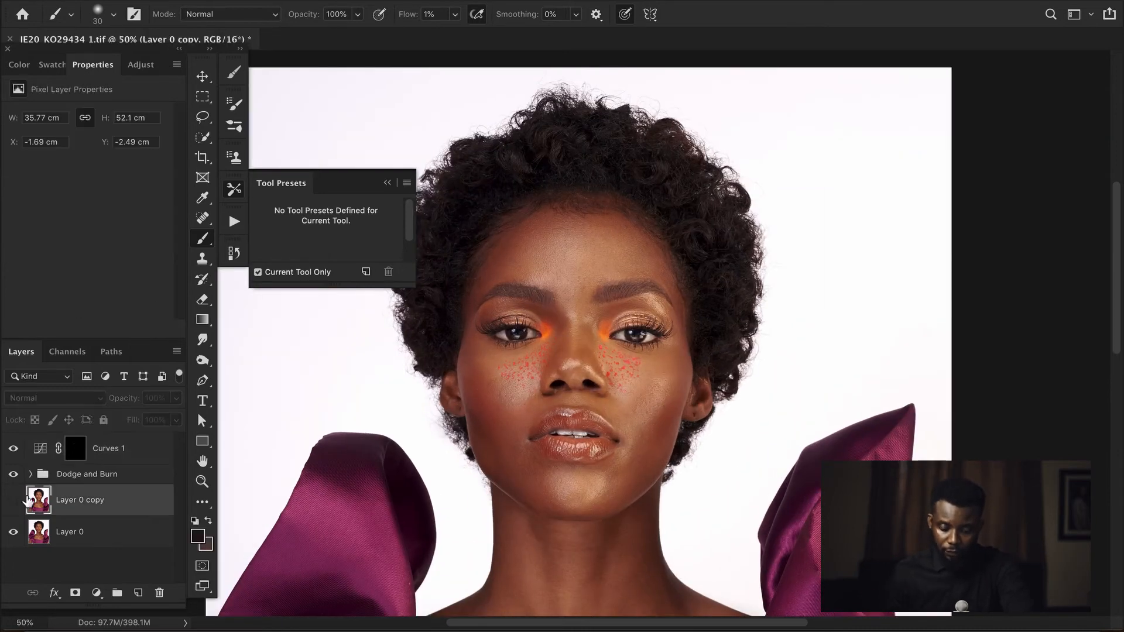
{"action": "key", "text": "q"}
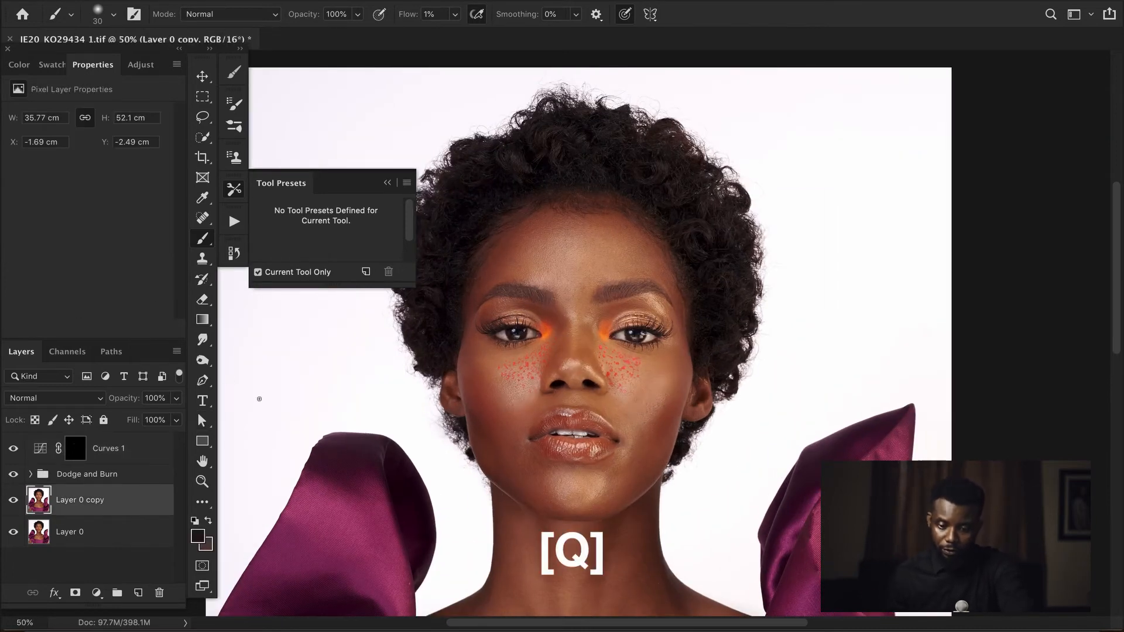
{"action": "key", "text": "q"}
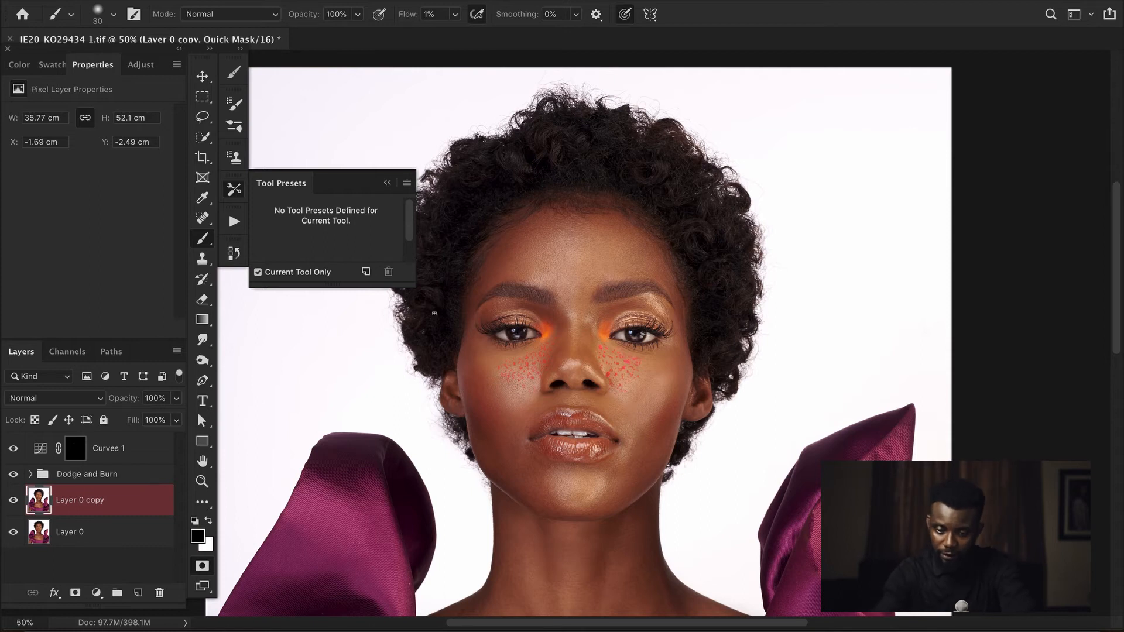
{"action": "scroll", "coordinate": [434, 313], "scroll_direction": "up", "scroll_amount": 3}
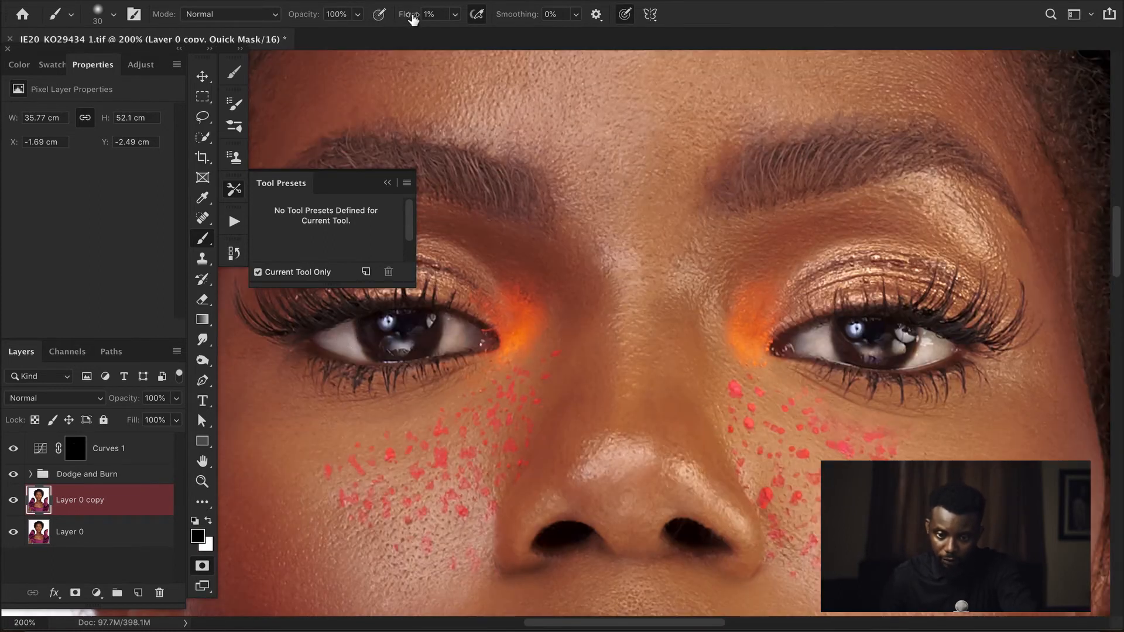
{"action": "mouse_move", "coordinate": [408, 14]}
{"action": "left_mouse_down"}
{"action": "mouse_move", "coordinate": [527, 30]}
{"action": "mouse_move", "coordinate": [539, 61]}
{"action": "left_mouse_up"}
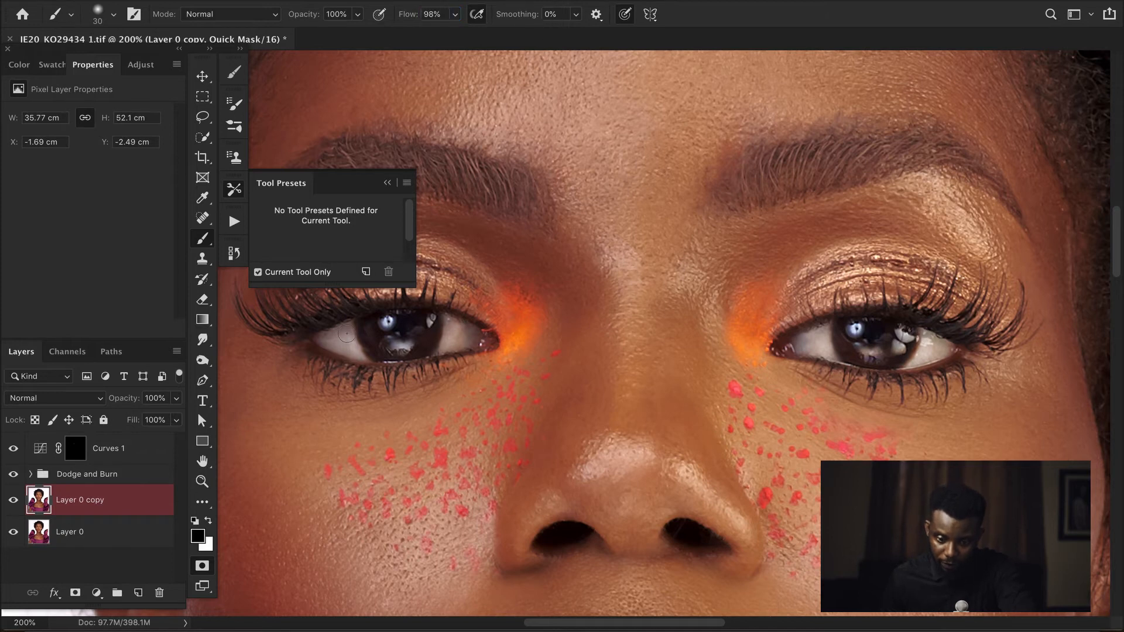
Mask the inner and outer whites of both eyes in Quick Mask and convert the mask to a selection.
{"action": "left_click_drag", "start_coordinate": [346, 334], "coordinate": [355, 352]}
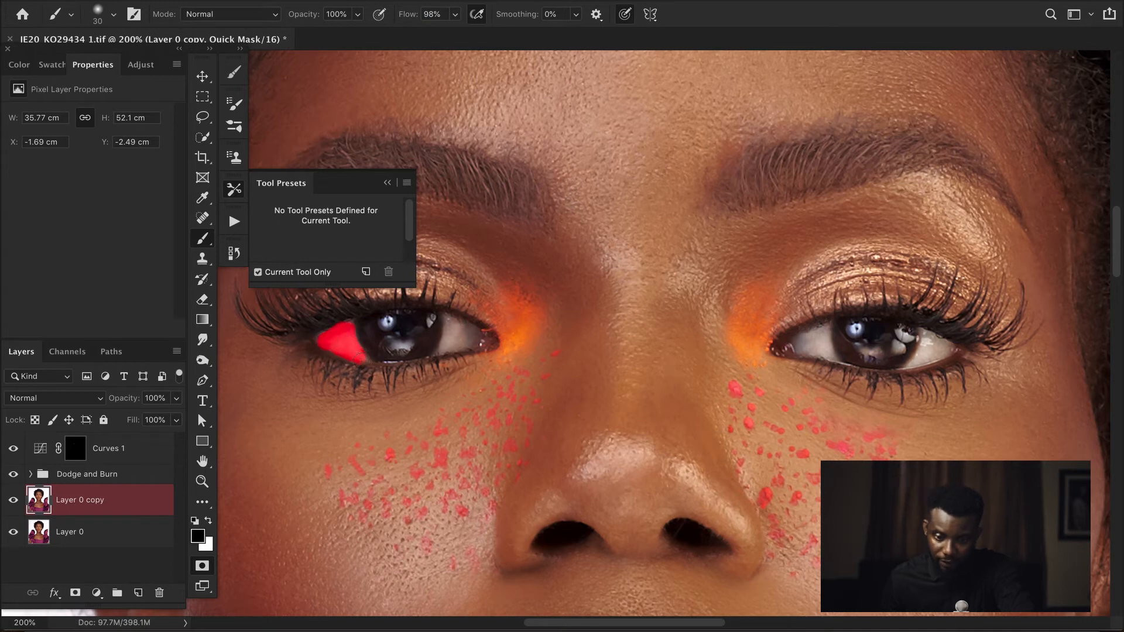
{"action": "left_click_drag", "start_coordinate": [454, 325], "coordinate": [446, 346]}
{"action": "left_click_drag", "start_coordinate": [821, 335], "coordinate": [819, 350]}
{"action": "left_click_drag", "start_coordinate": [930, 338], "coordinate": [931, 358]}
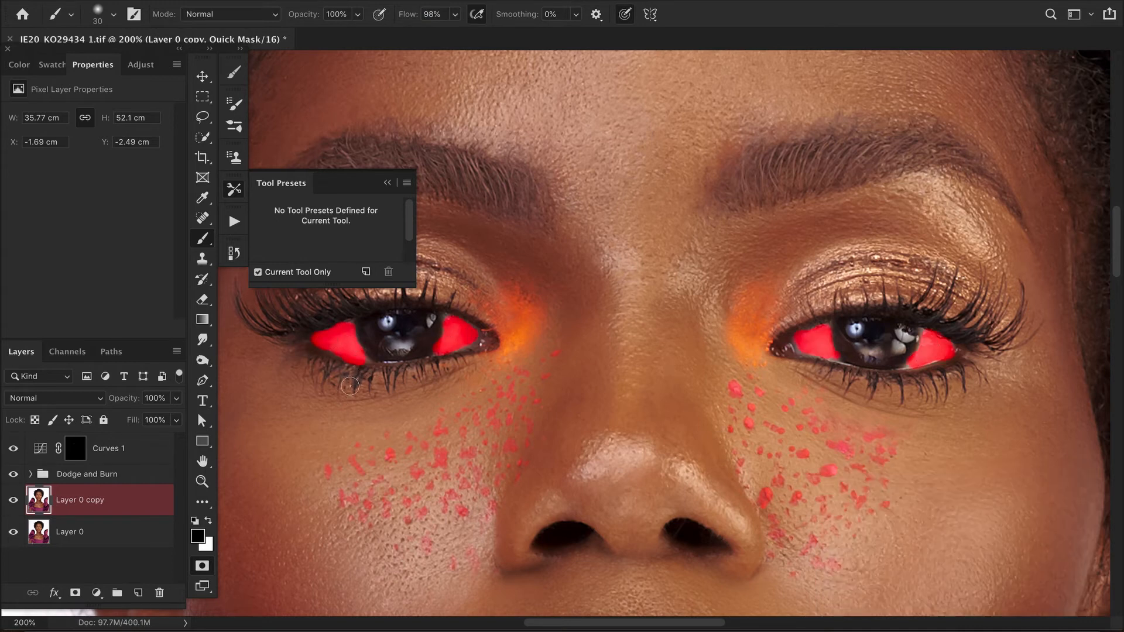
{"action": "key", "text": "q"}
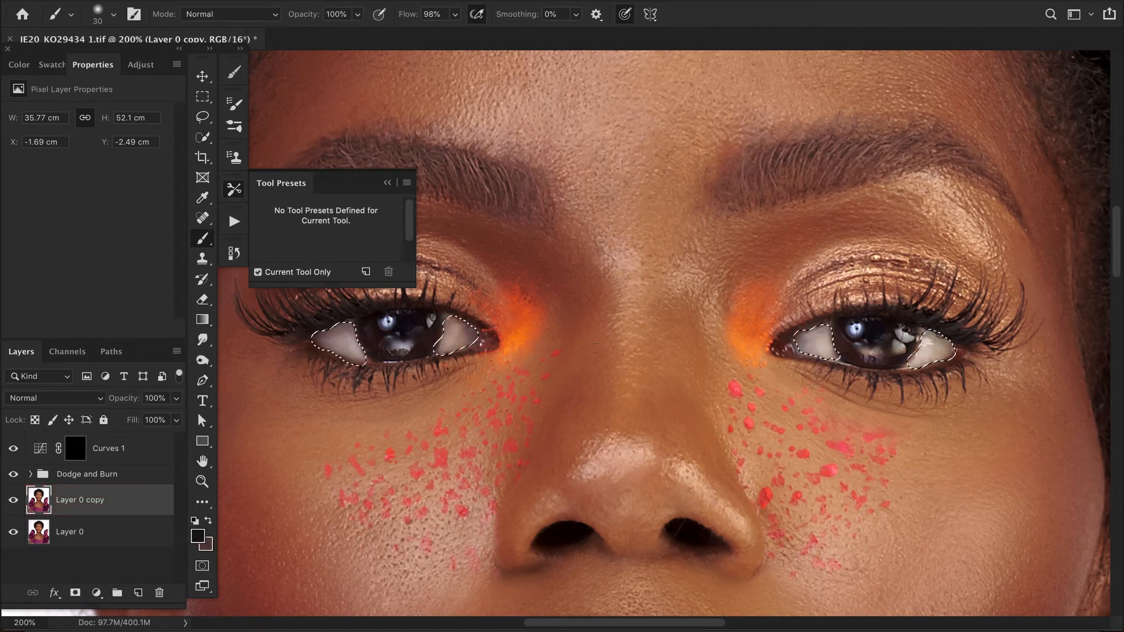
Brighten the selected eye whites with a new Curves adjustment, raising the highlights and lifting input 53 to output 69, and compare before and after.
{"action": "left_click", "coordinate": [96, 592]}
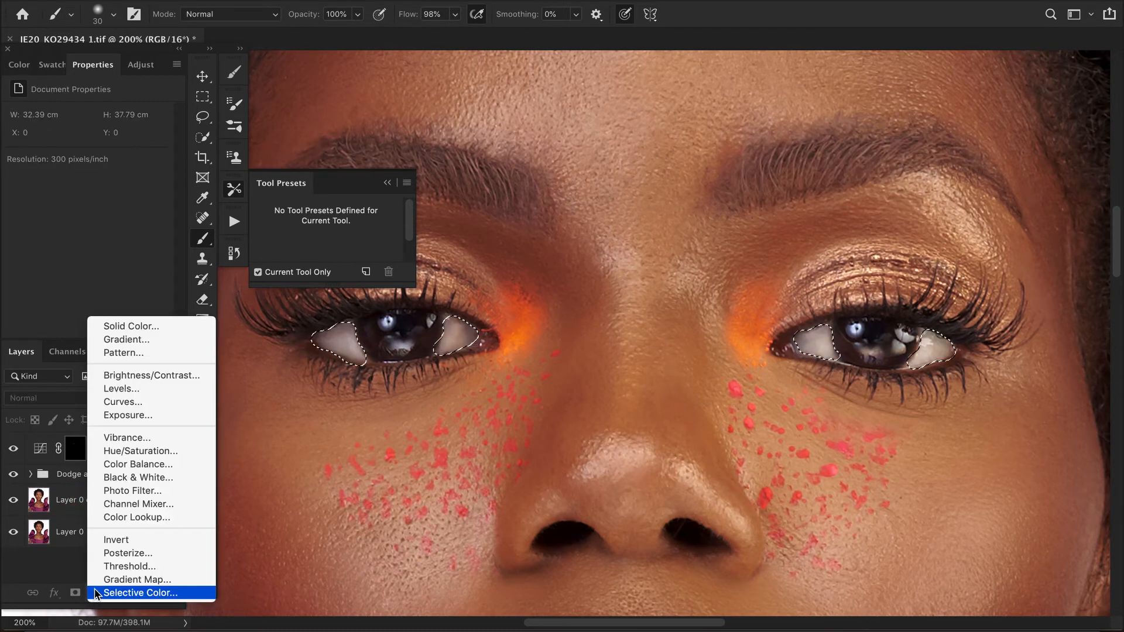
{"action": "left_click", "coordinate": [123, 402]}
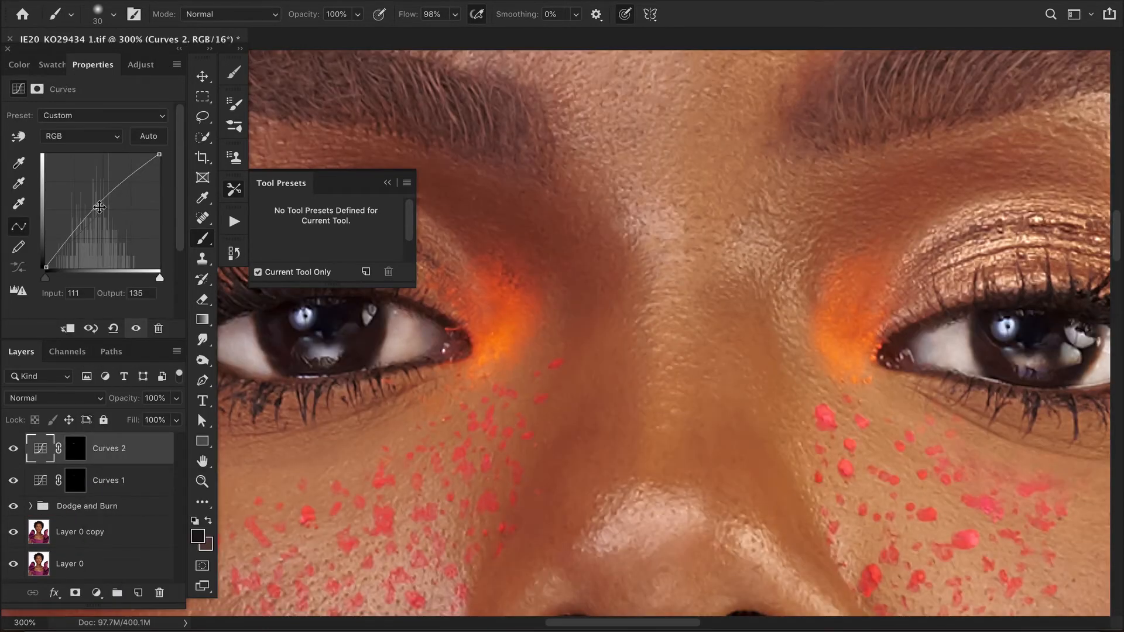
{"action": "left_click_drag", "start_coordinate": [99, 211], "coordinate": [120, 181]}
{"action": "left_click", "coordinate": [71, 243]}
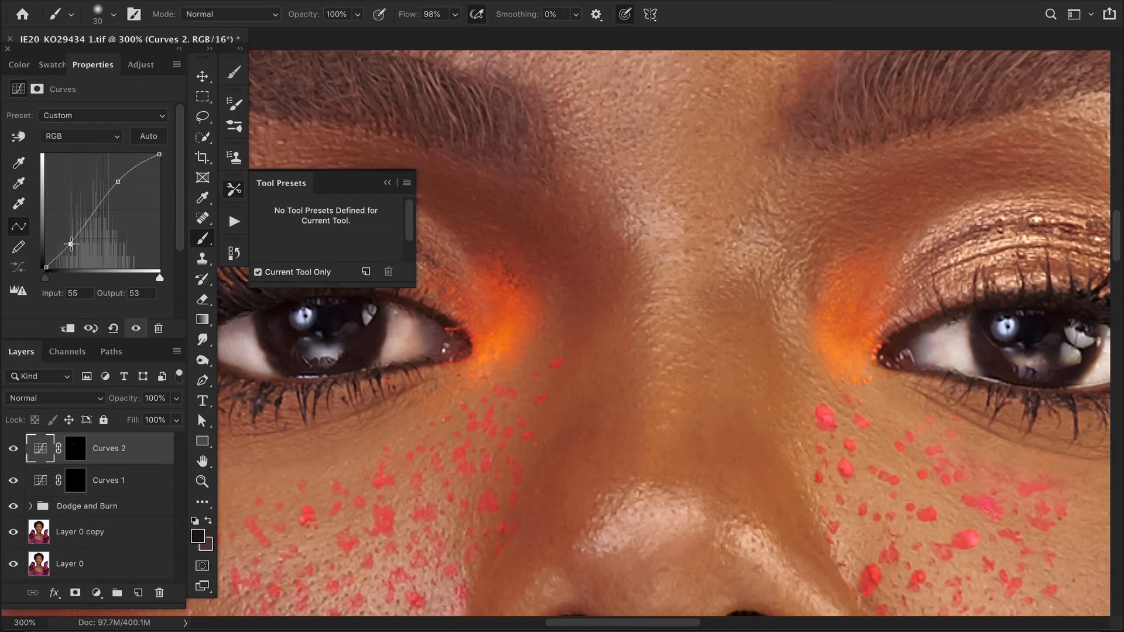
{"action": "left_click_drag", "start_coordinate": [71, 242], "coordinate": [70, 237]}
{"action": "left_click", "coordinate": [13, 449]}
{"action": "left_click", "coordinate": [14, 449]}
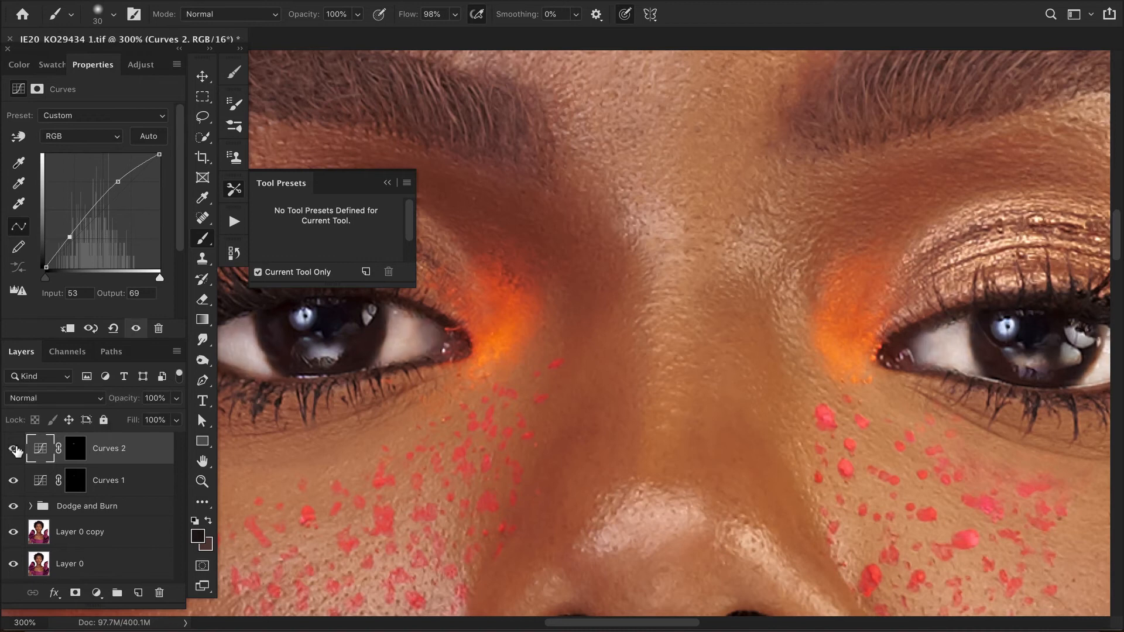
Reduce the Curves 2 layer's opacity to 44% and compare the eyes with the layer hidden and shown.
{"action": "key", "text": "super+minus"}
{"action": "key", "text": "super+minus"}
{"action": "key", "text": "super+minus"}
{"action": "key", "text": "super+minus"}
{"action": "mouse_move", "coordinate": [133, 404]}
{"action": "left_mouse_down"}
{"action": "mouse_move", "coordinate": [107, 413]}
{"action": "mouse_move", "coordinate": [121, 405]}
{"action": "mouse_move", "coordinate": [111, 403]}
{"action": "left_mouse_up"}
{"action": "left_click", "coordinate": [13, 449]}
{"action": "left_click", "coordinate": [13, 449]}
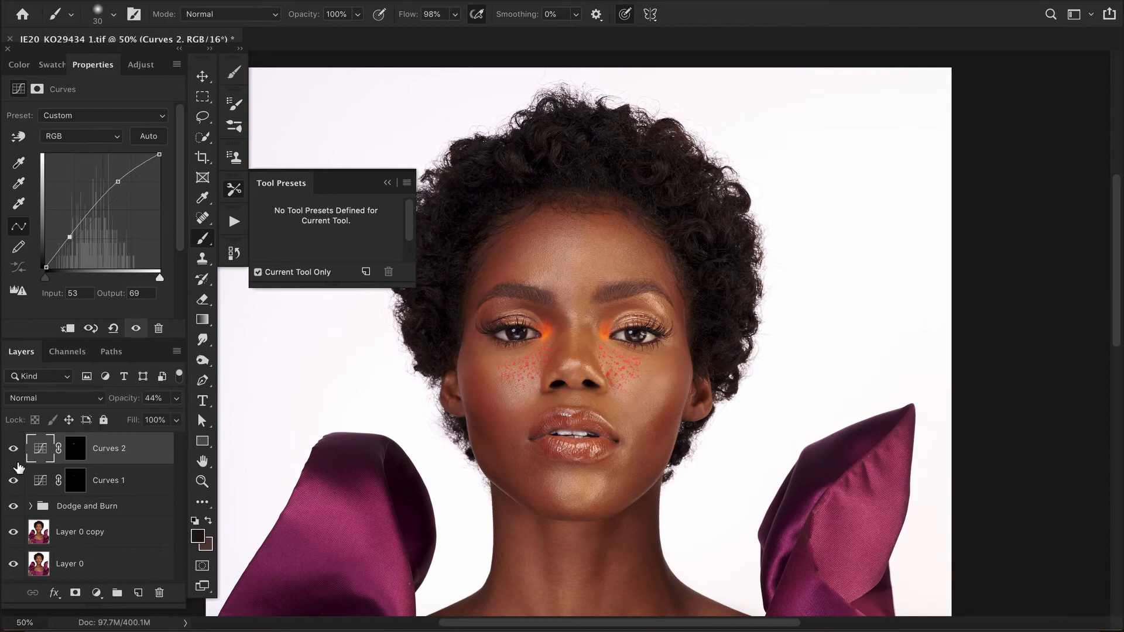
Add a Curves adjustment above Curves 2 with one highlight point and a shadow point at input 60, output 60.
{"action": "key", "text": "ctrl+minus"}
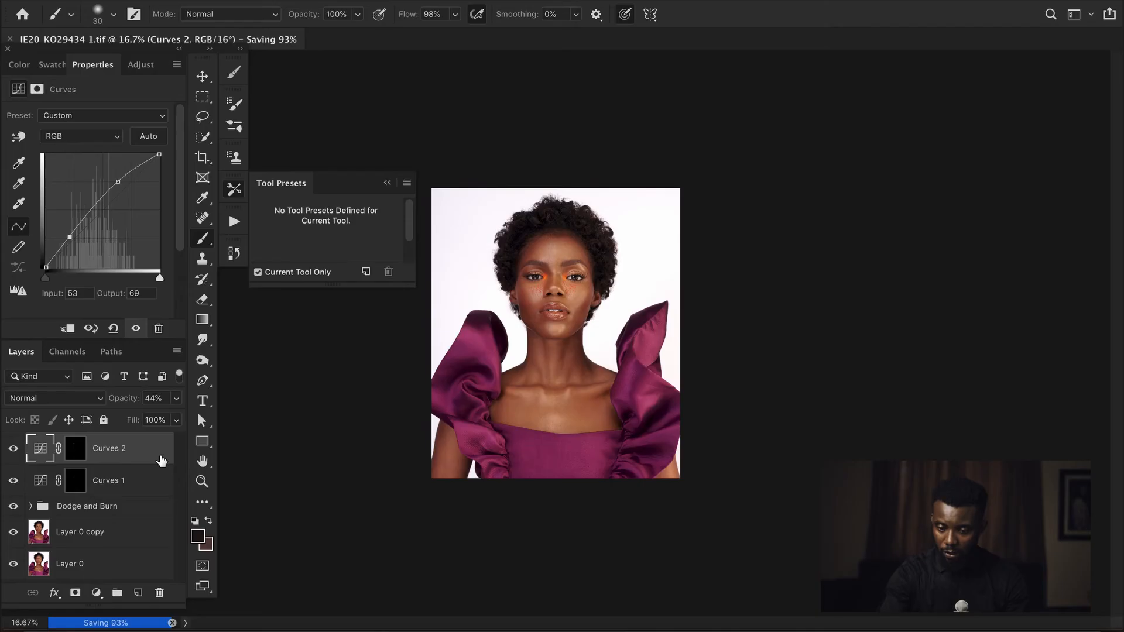
{"action": "key", "text": "ctrl+equal"}
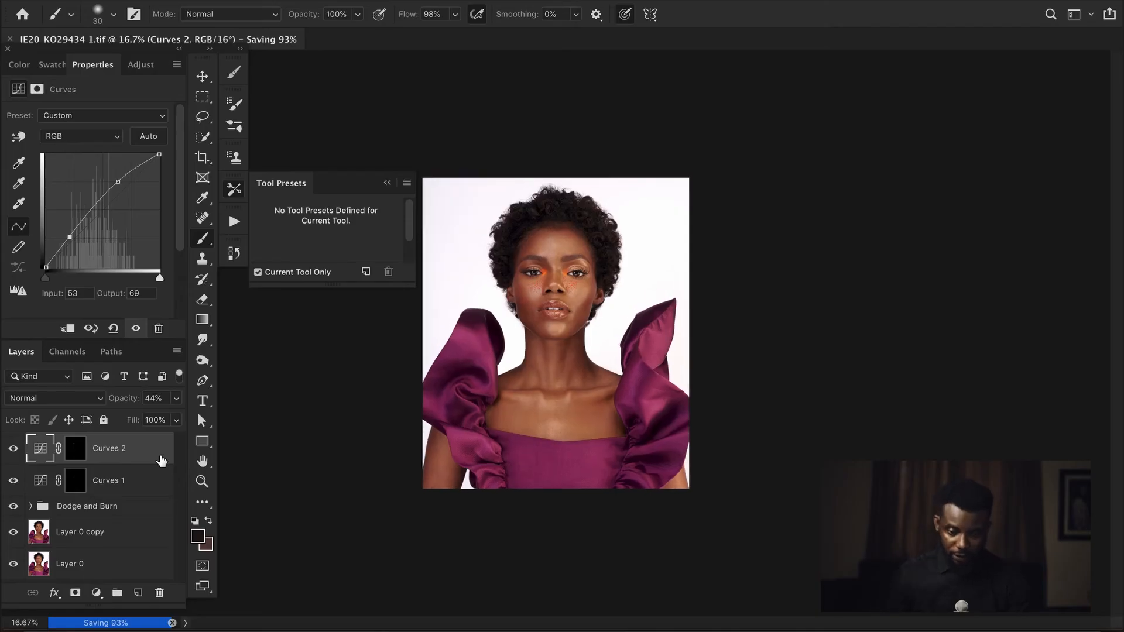
{"action": "left_click", "coordinate": [96, 592]}
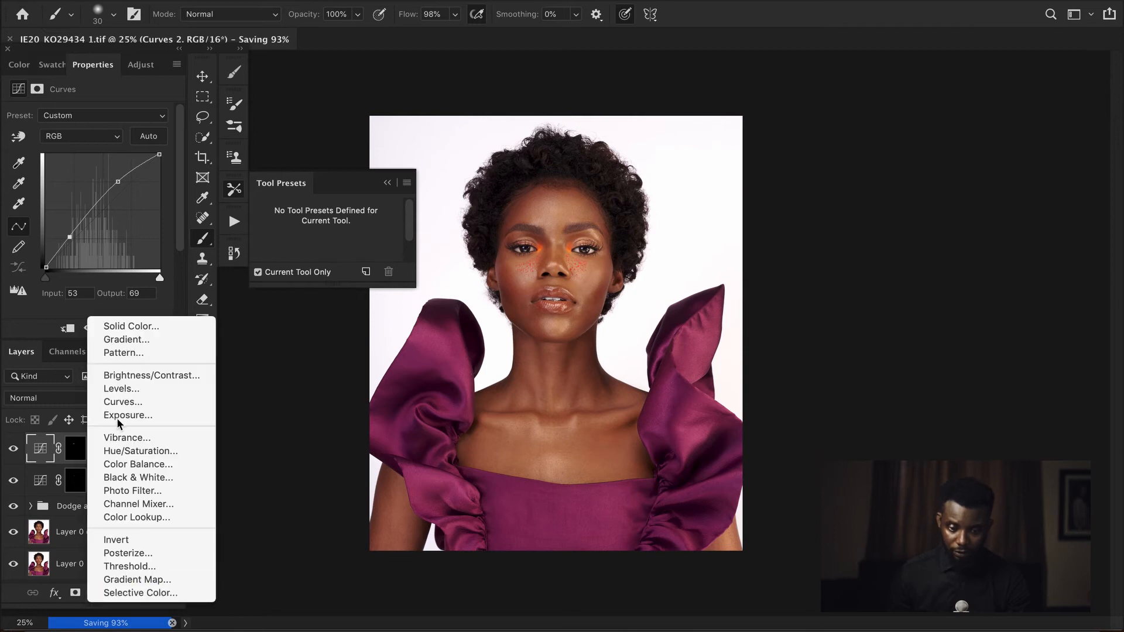
{"action": "left_click", "coordinate": [135, 402]}
{"action": "left_click", "coordinate": [124, 186]}
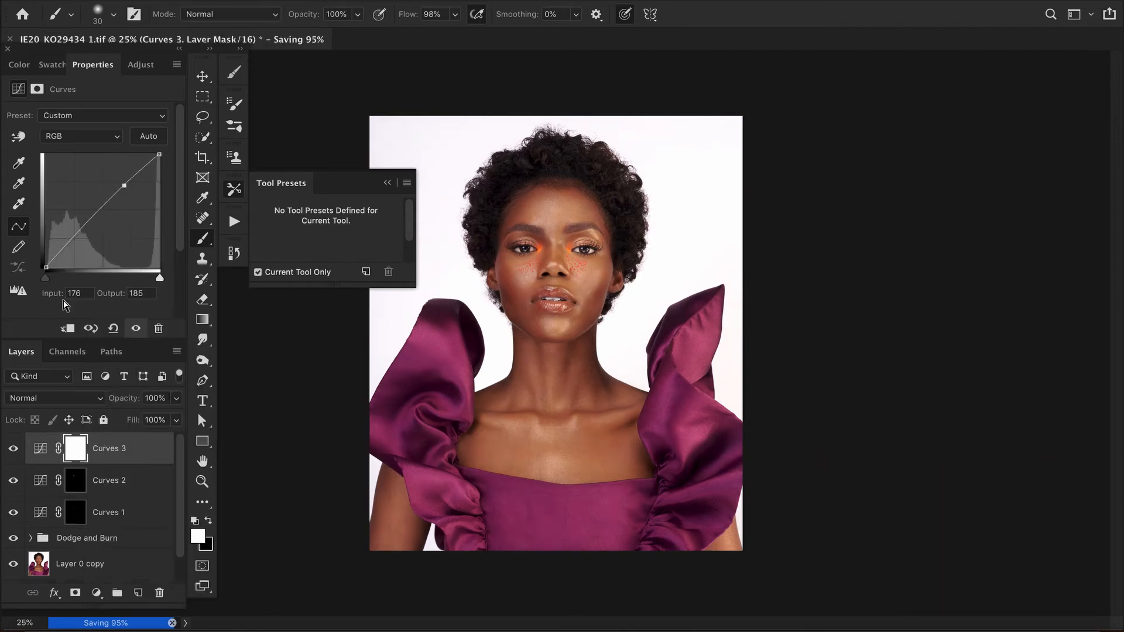
{"action": "left_click", "coordinate": [73, 241]}
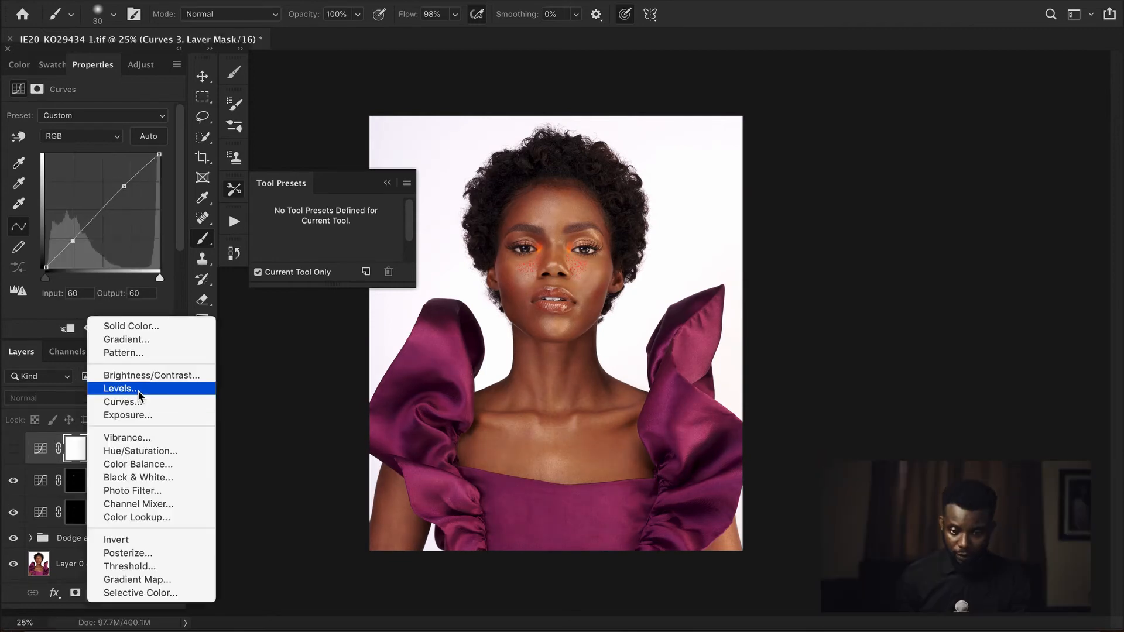
Add a Levels adjustment with black input 3 and white input 232, compare before and after, and show Curves 3 again.
{"action": "left_click", "coordinate": [138, 389]}
{"action": "left_click_drag", "start_coordinate": [165, 230], "coordinate": [154, 237]}
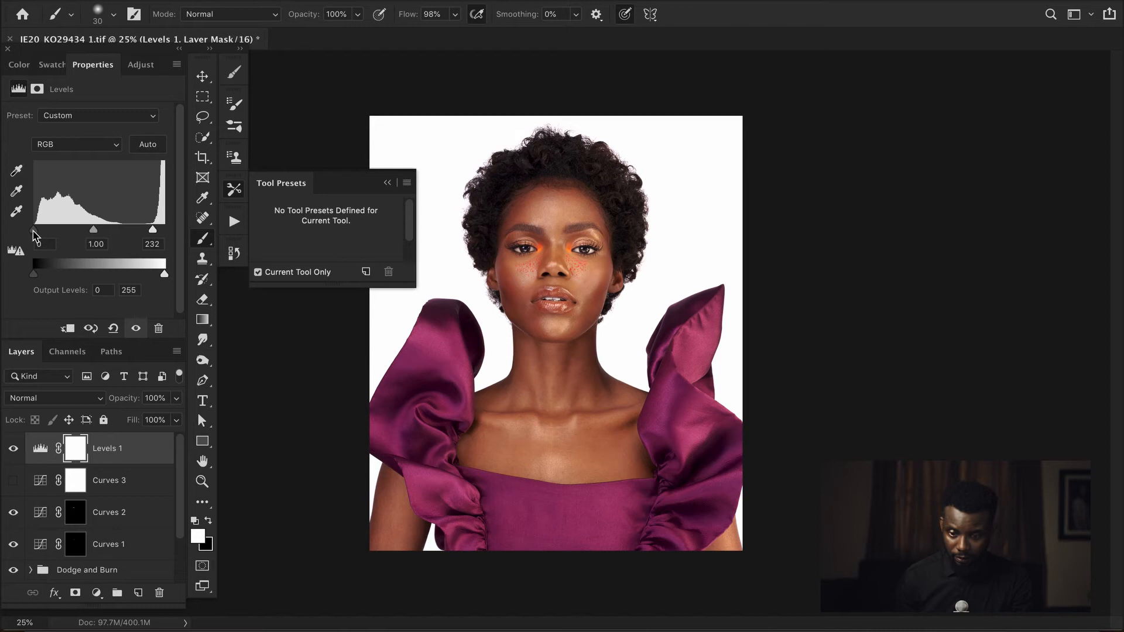
{"action": "left_click_drag", "start_coordinate": [35, 232], "coordinate": [36, 235]}
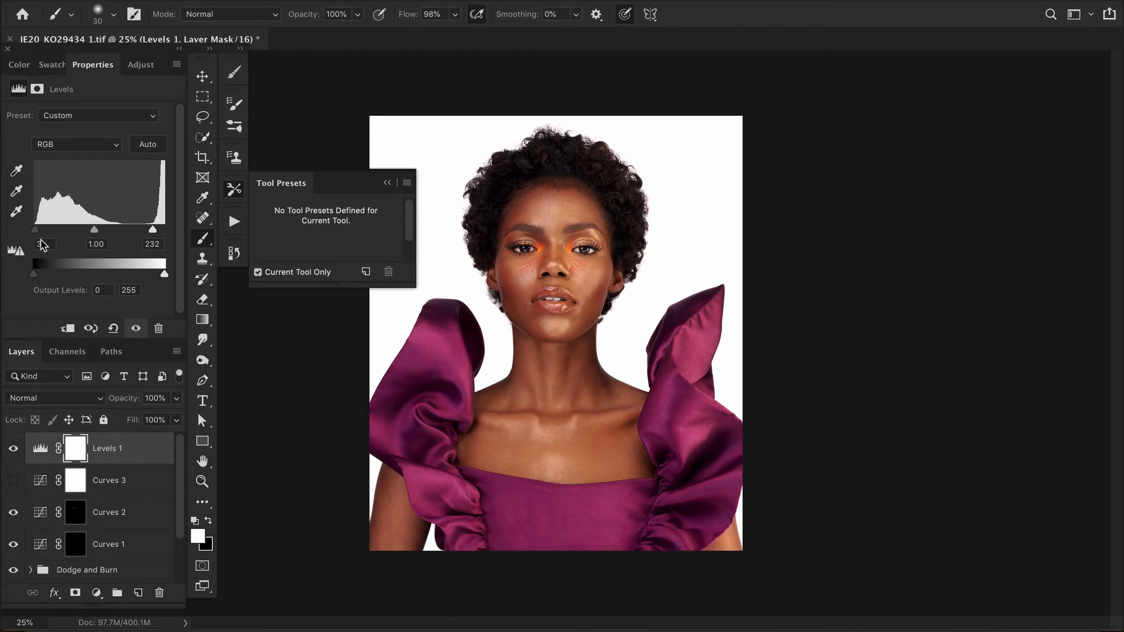
{"action": "left_click", "coordinate": [13, 448]}
{"action": "left_click", "coordinate": [13, 448]}
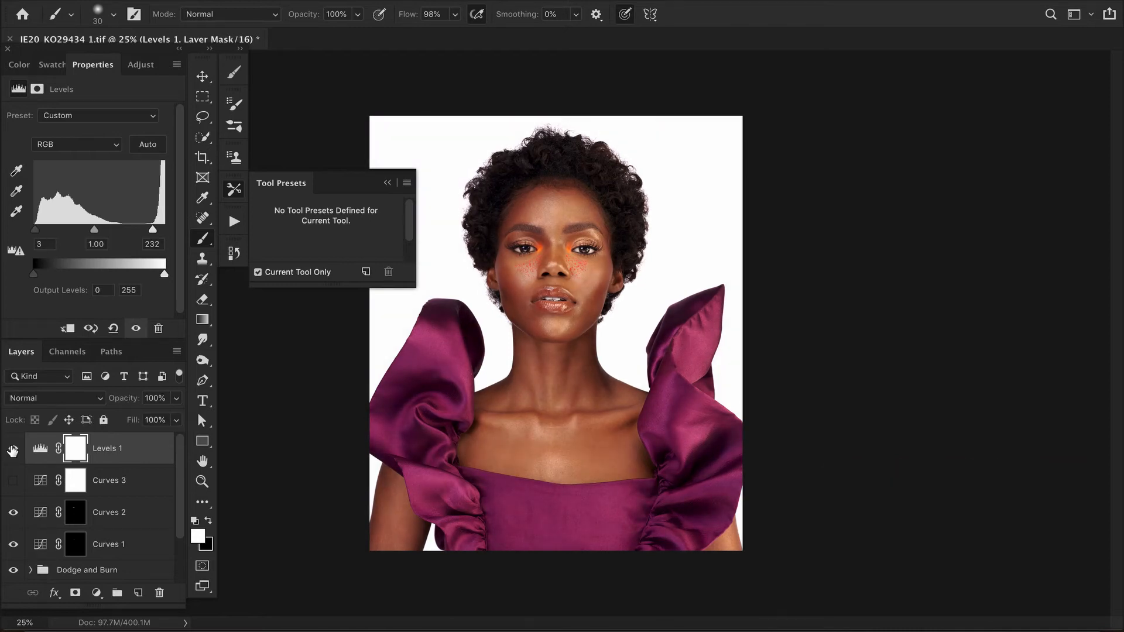
{"action": "left_click", "coordinate": [12, 480]}
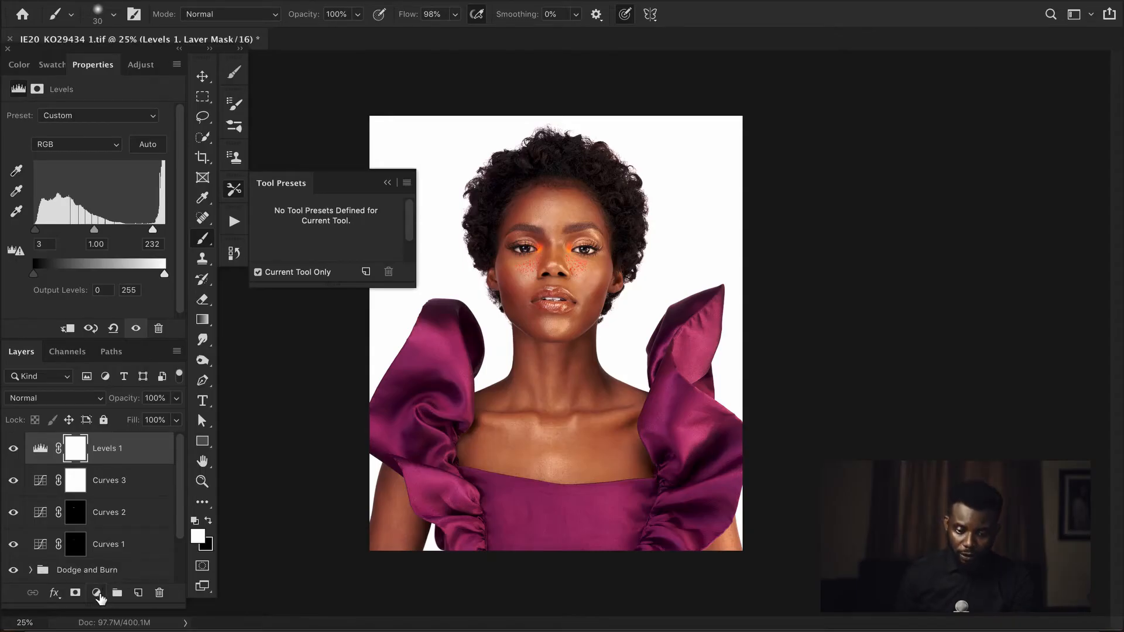
Add a second Levels adjustment above Levels 1 with midtones at 1.21 and white input at 244.
{"action": "left_click", "coordinate": [96, 592]}
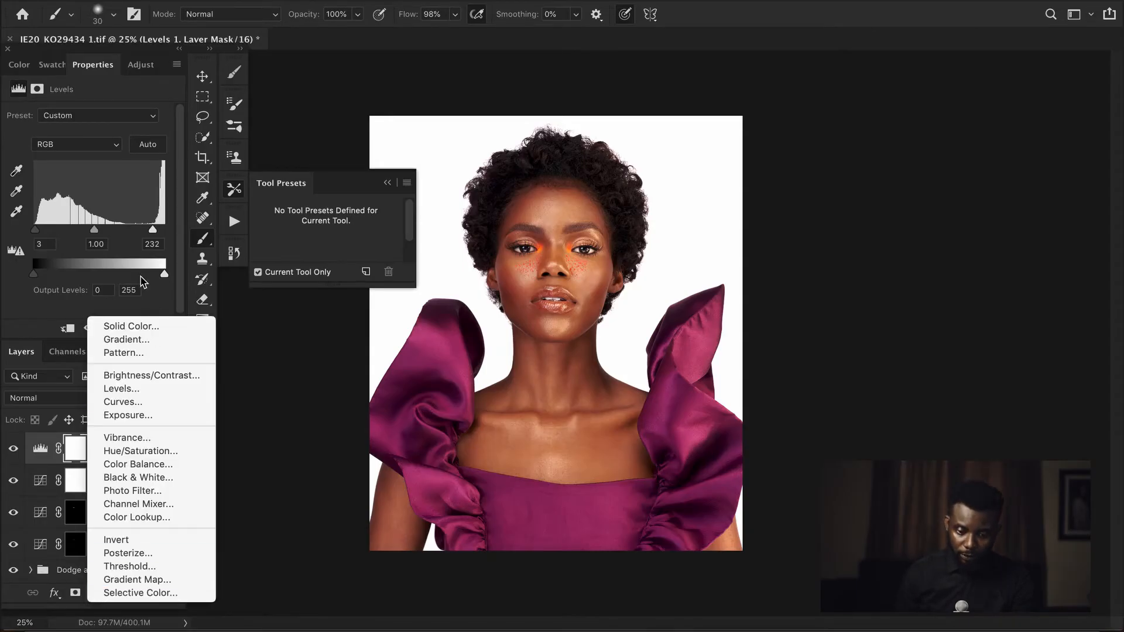
{"action": "left_click", "coordinate": [132, 389]}
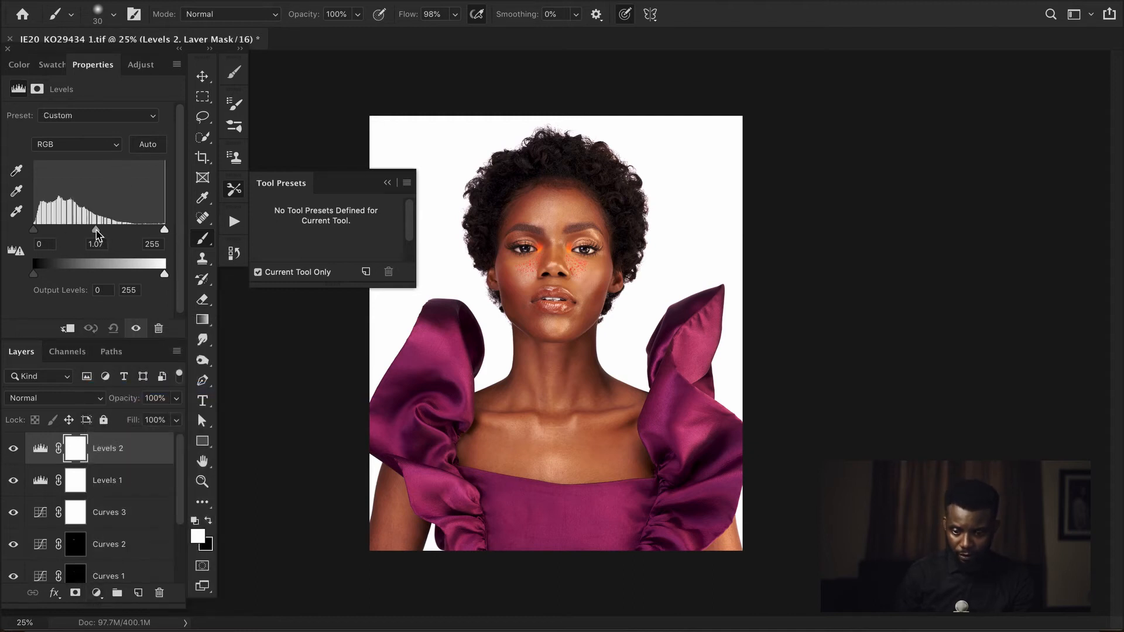
{"action": "left_click_drag", "start_coordinate": [97, 234], "coordinate": [92, 234]}
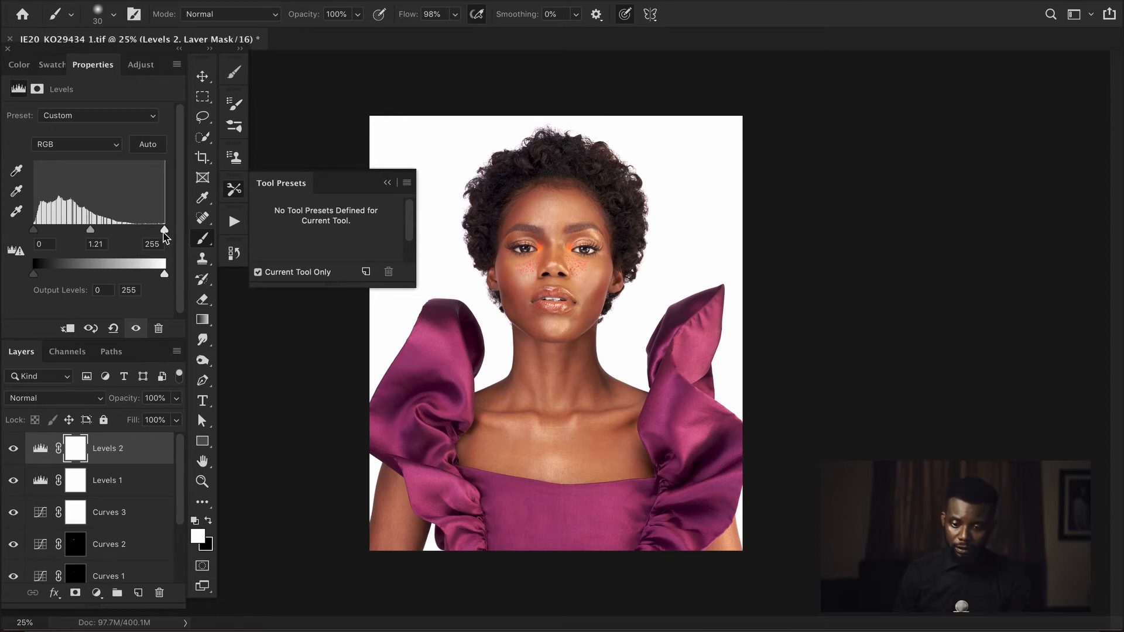
{"action": "left_click_drag", "start_coordinate": [163, 229], "coordinate": [160, 240]}
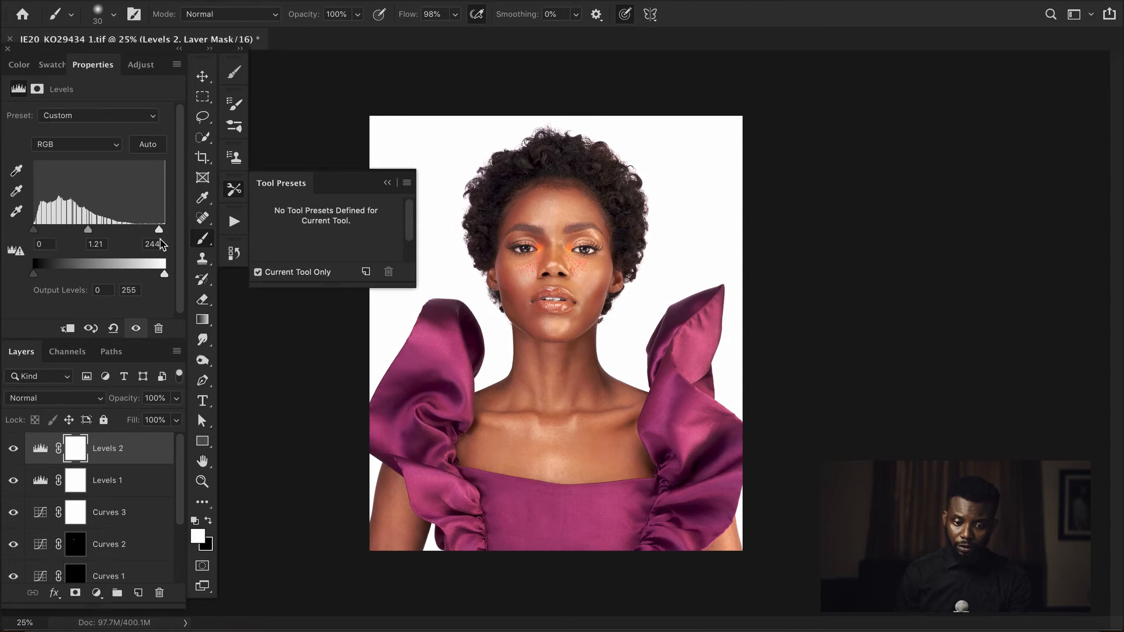
Split the Levels 2 Blend If This Layer highlight range to 0 / 130 and compare with the layer hidden and shown.
{"action": "double_click", "coordinate": [166, 449]}
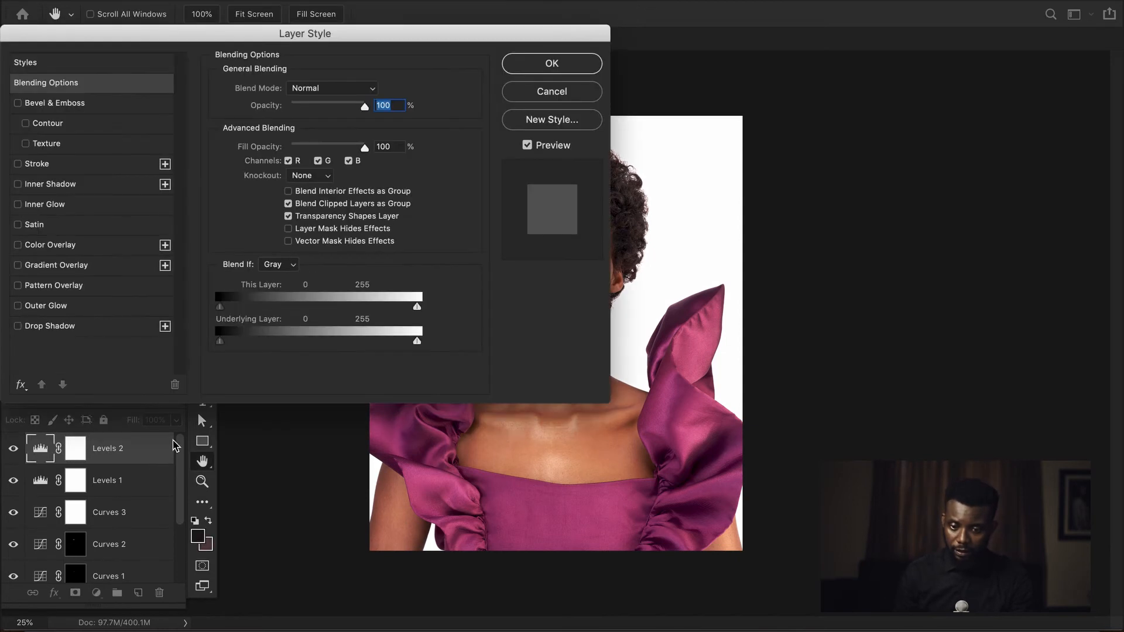
{"action": "left_click_drag", "start_coordinate": [398, 41], "coordinate": [247, 35]}
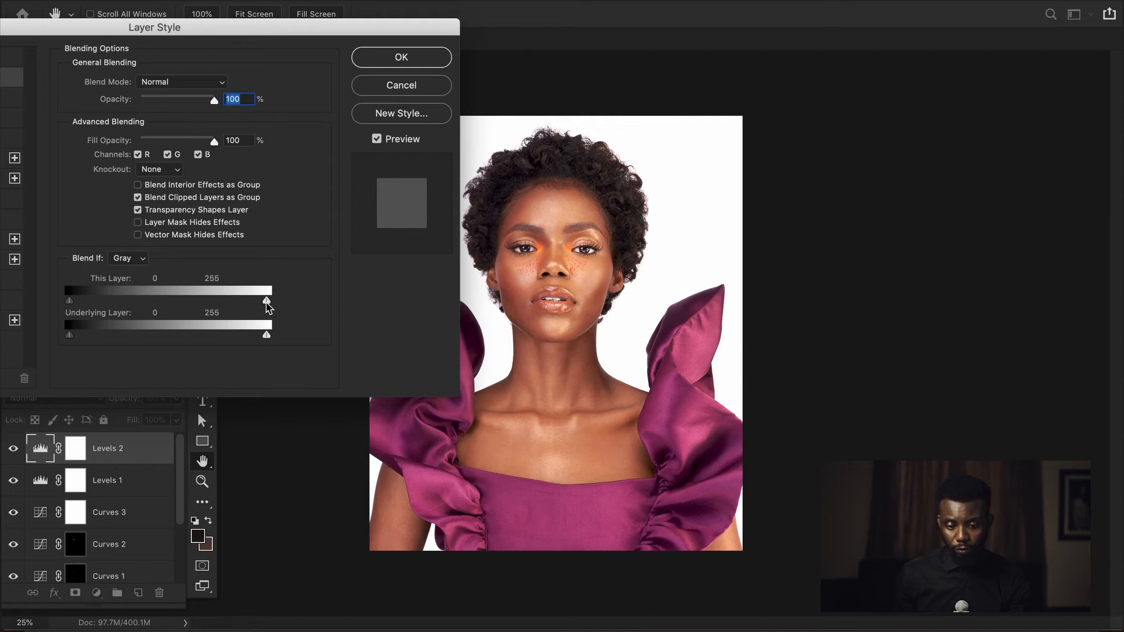
{"action": "left_click_drag", "start_coordinate": [267, 303], "coordinate": [143, 339]}
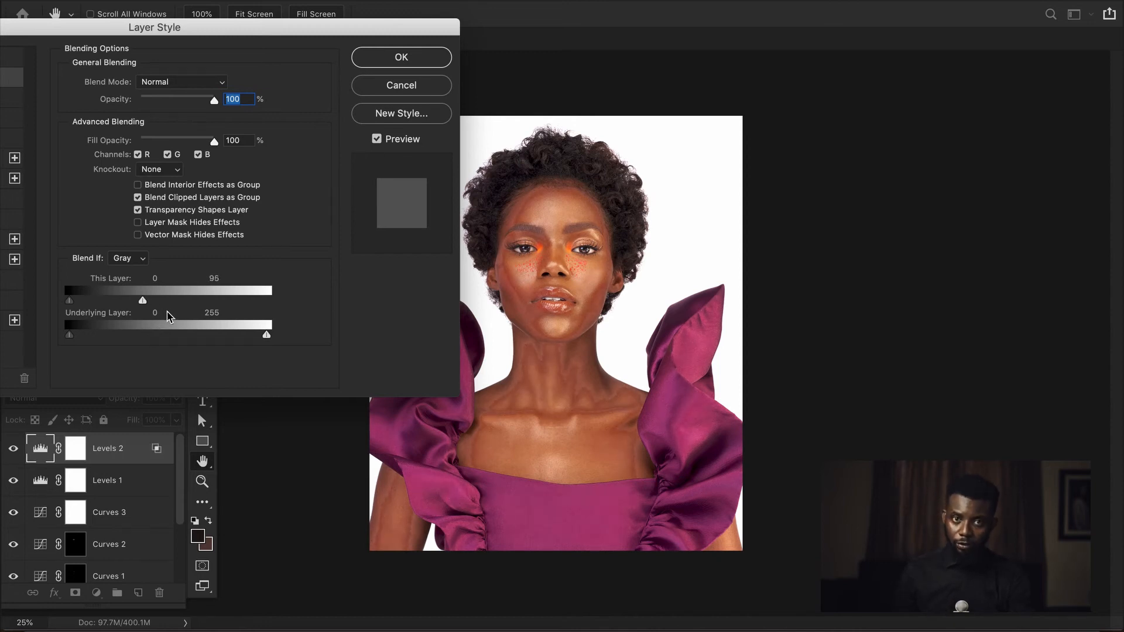
{"action": "key", "text": "alt"}
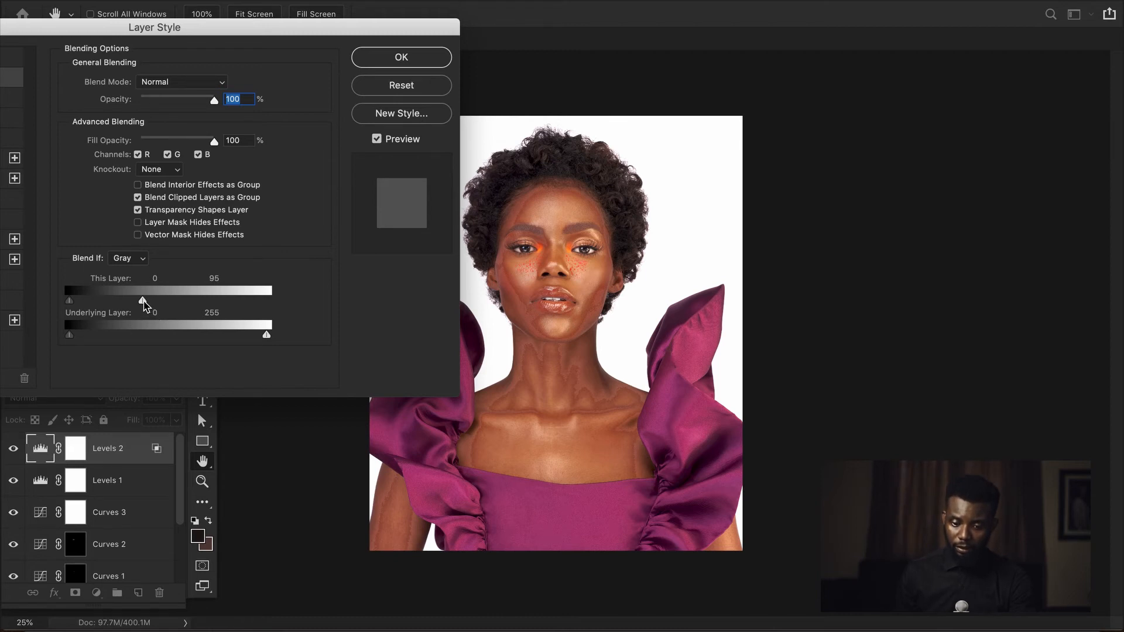
{"action": "left_click_drag", "start_coordinate": [143, 301], "coordinate": [68, 323]}
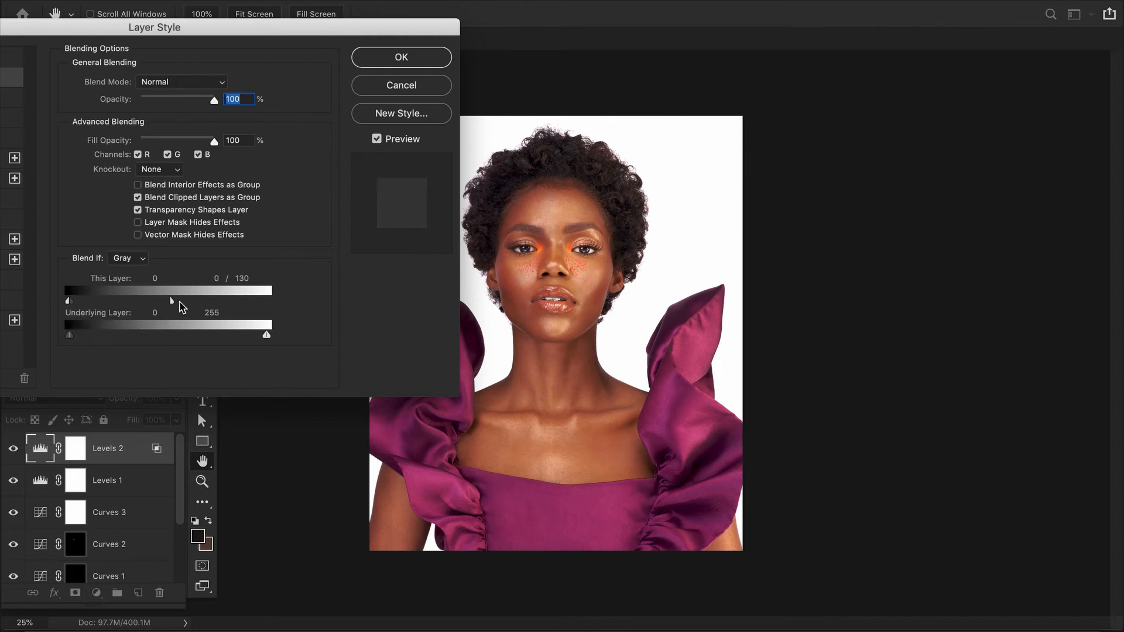
{"action": "left_click", "coordinate": [389, 57]}
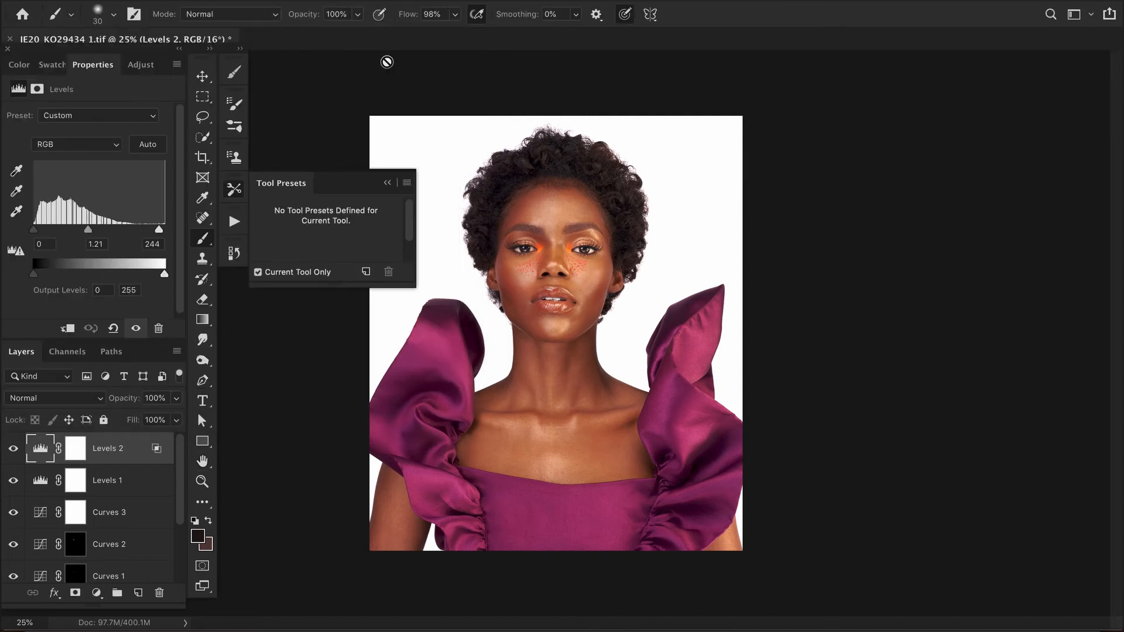
{"action": "left_click", "coordinate": [14, 449]}
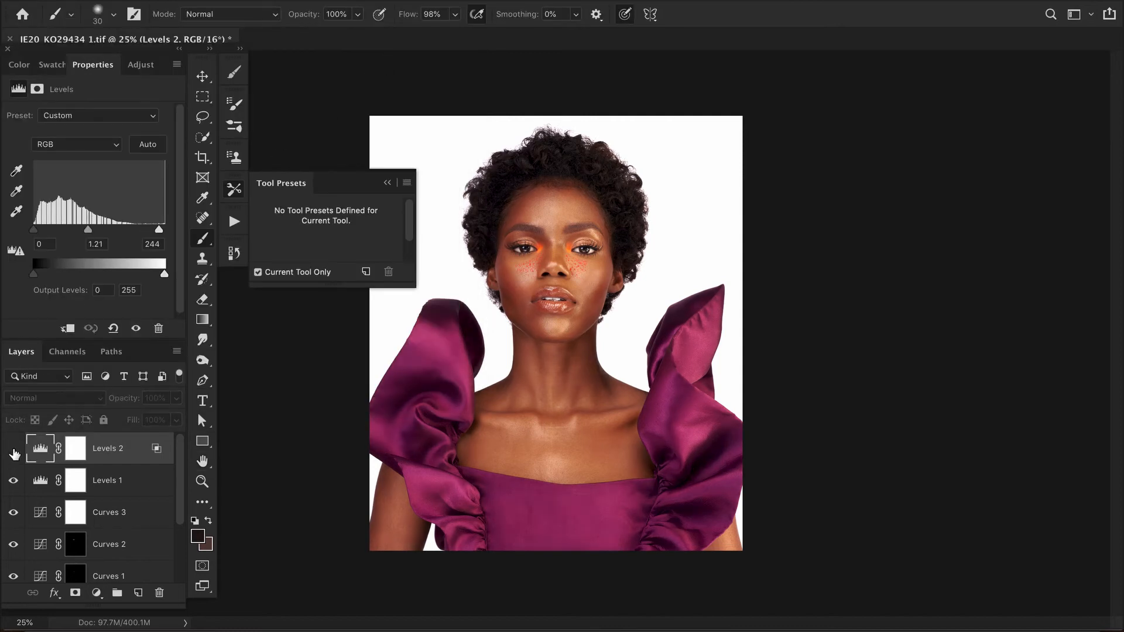
{"action": "left_click", "coordinate": [13, 451]}
{"action": "left_click", "coordinate": [14, 452]}
{"action": "left_click", "coordinate": [15, 450]}
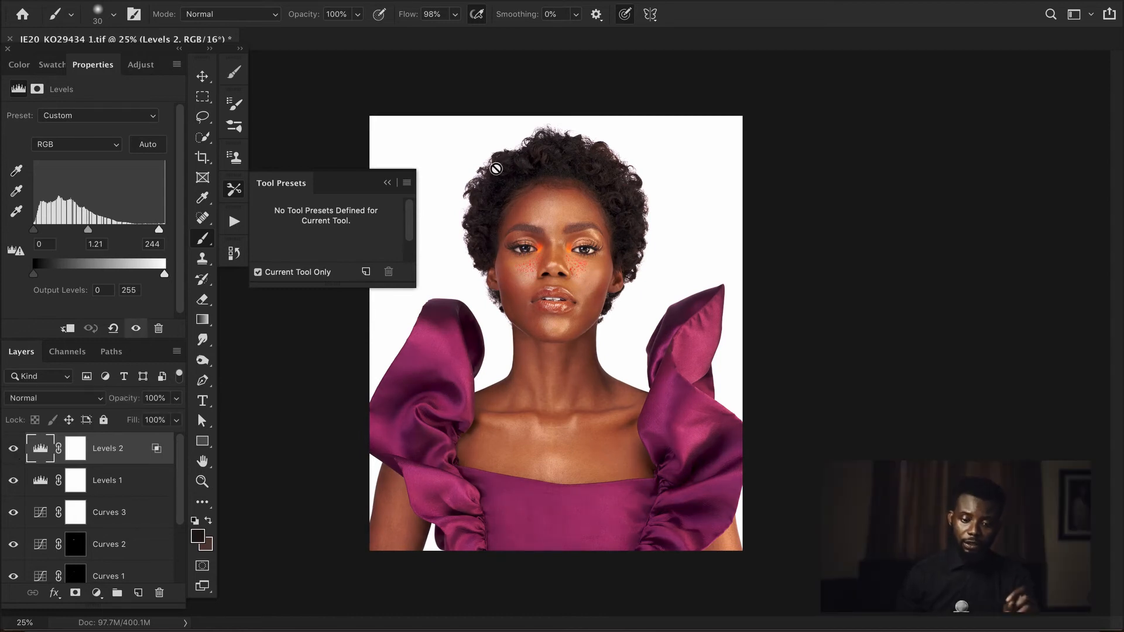
Split the Levels 2 Blend If This Layer shadow range to 0 / 91 and compare the layer's effect.
{"action": "double_click", "coordinate": [168, 457]}
{"action": "left_click_drag", "start_coordinate": [439, 33], "coordinate": [234, 16]}
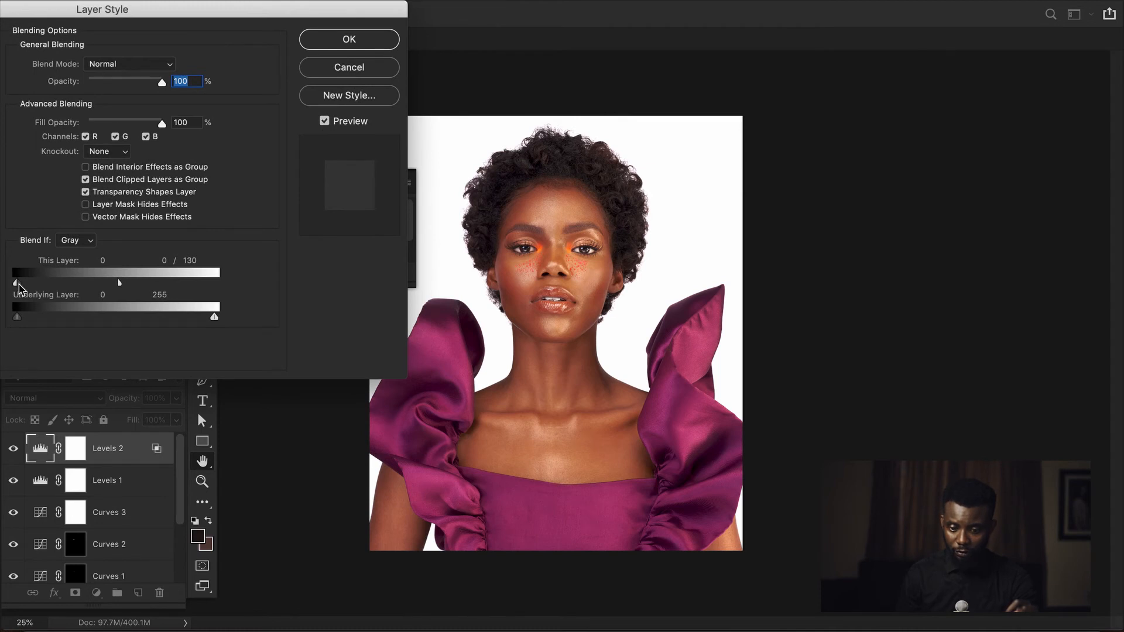
{"action": "left_click_drag", "start_coordinate": [25, 284], "coordinate": [58, 290]}
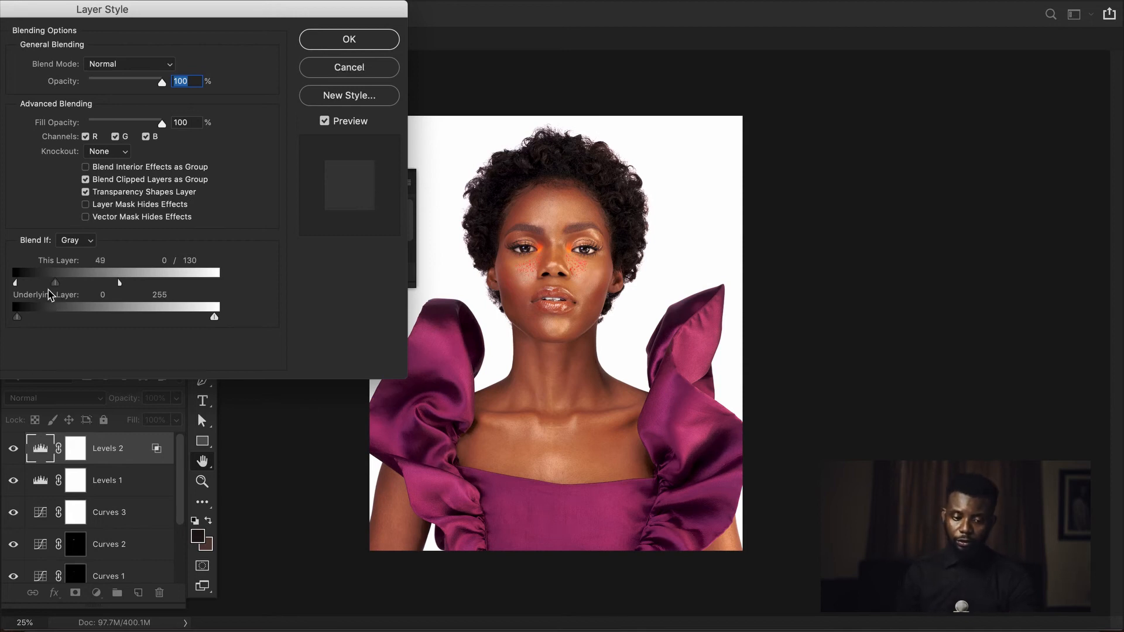
{"action": "key", "text": "alt"}
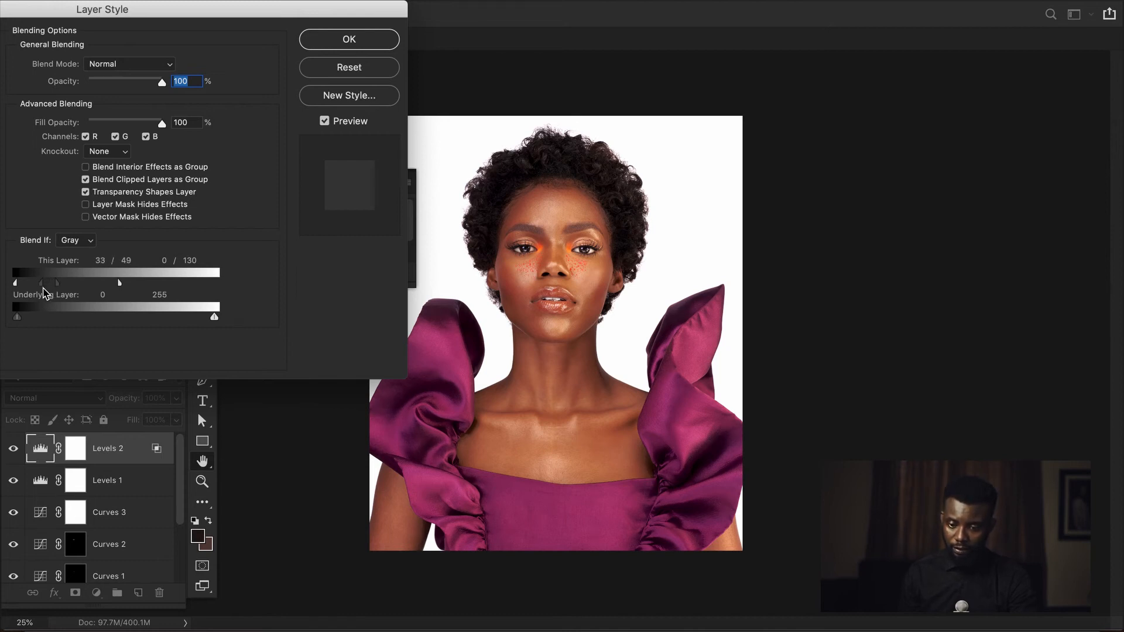
{"action": "left_click_drag", "start_coordinate": [43, 287], "coordinate": [33, 289]}
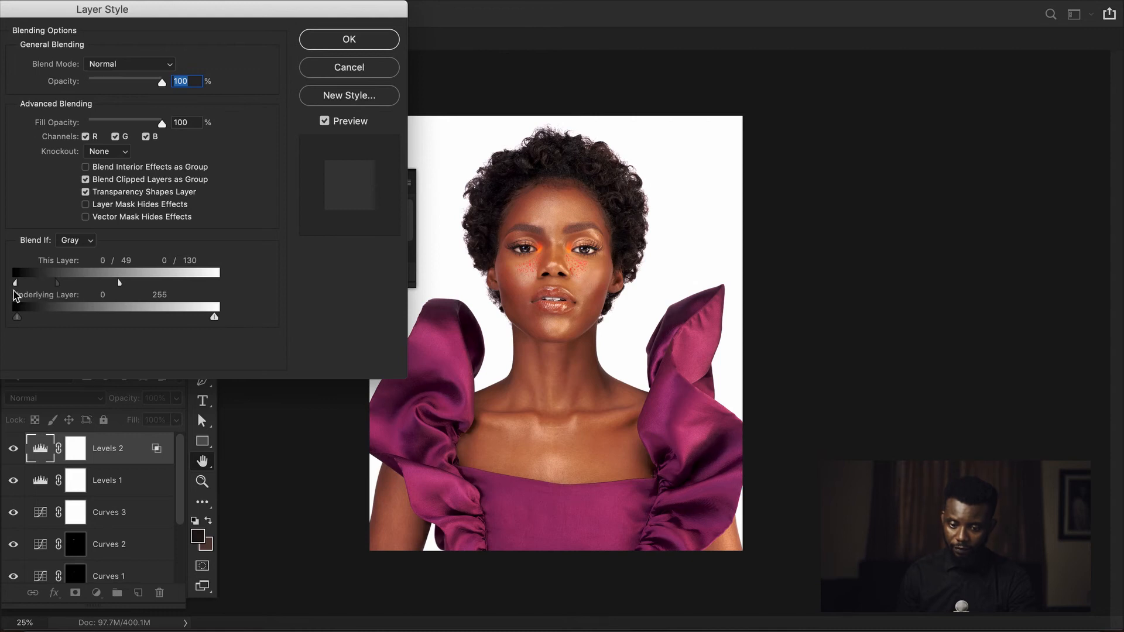
{"action": "left_click_drag", "start_coordinate": [17, 292], "coordinate": [88, 293]}
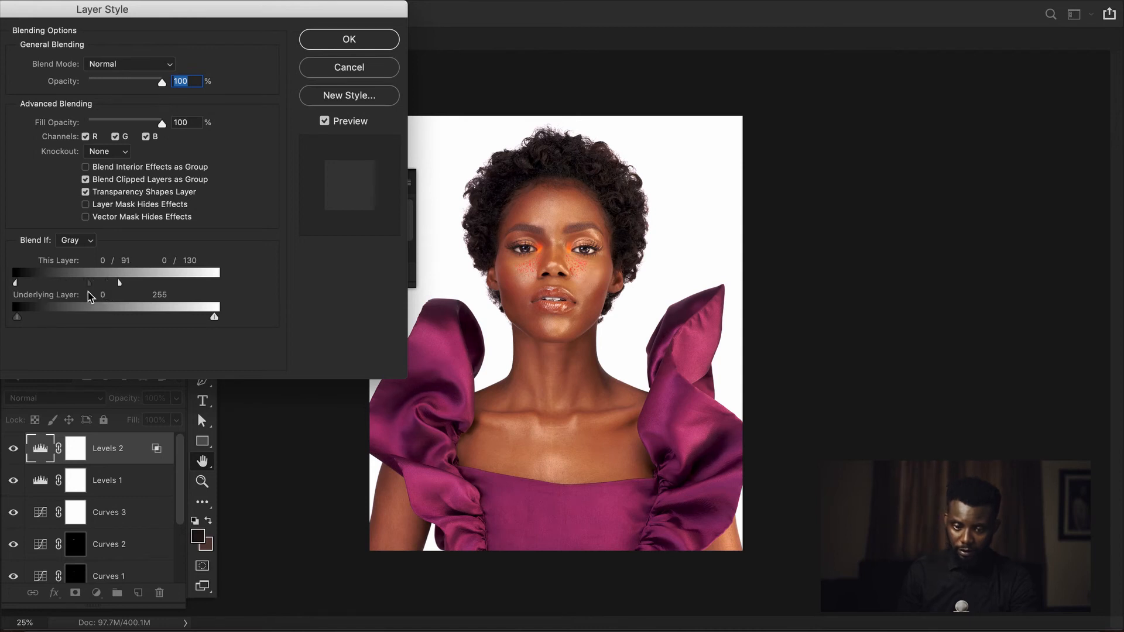
{"action": "left_click", "coordinate": [354, 47]}
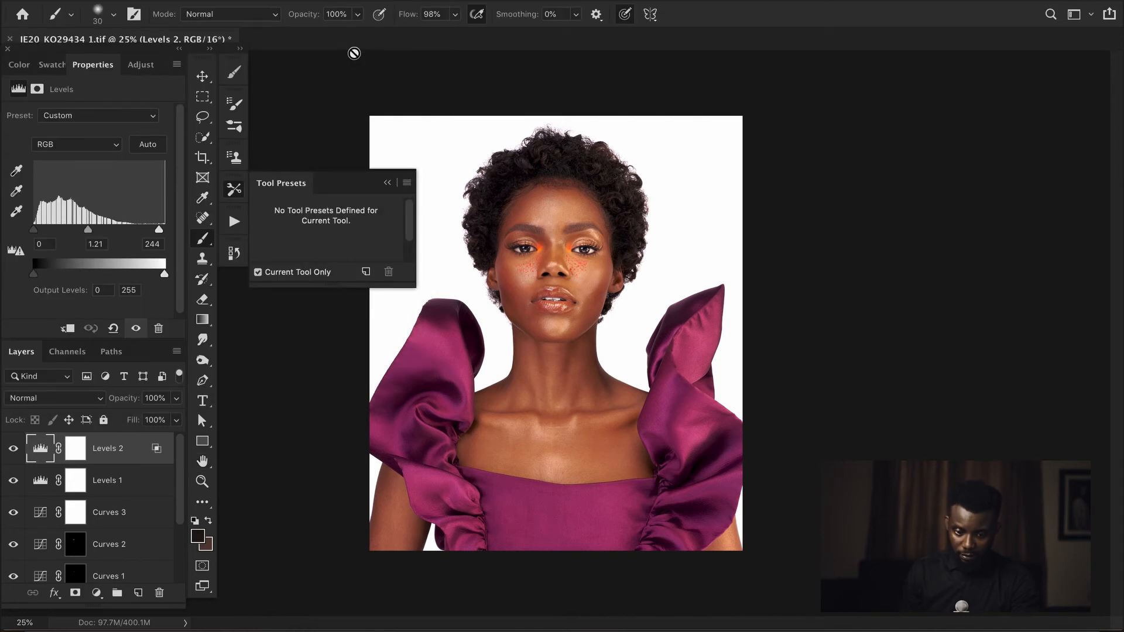
{"action": "left_click", "coordinate": [13, 449]}
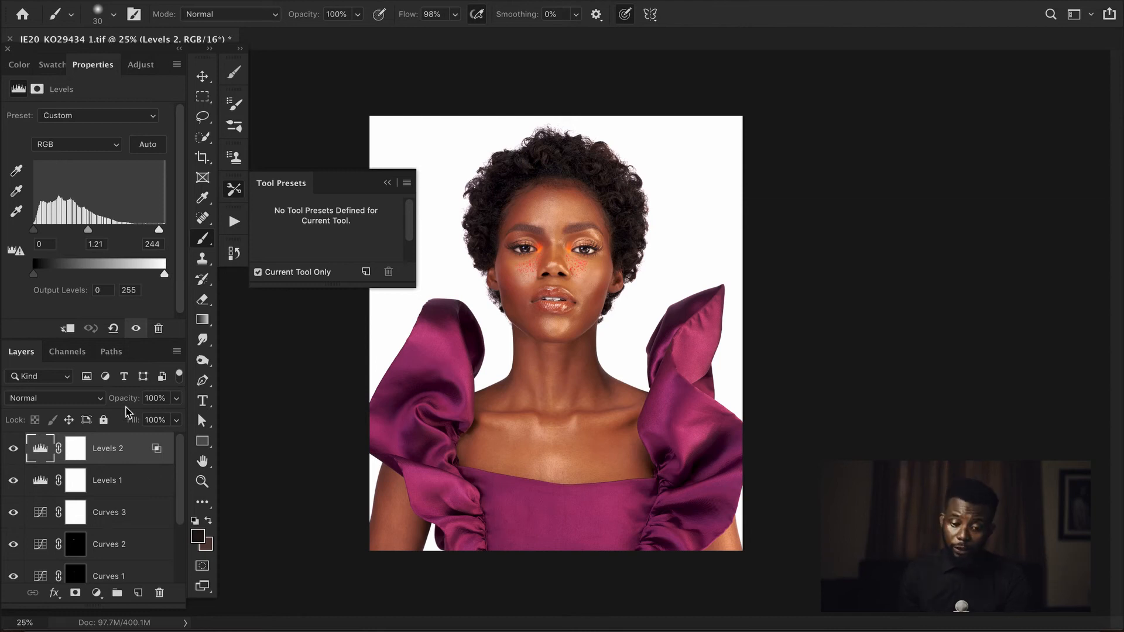
Reduce the Levels 2 layer's opacity to 49% and compare the retouched portrait with the original Layer 0.
{"action": "left_click_drag", "start_coordinate": [130, 403], "coordinate": [90, 408]}
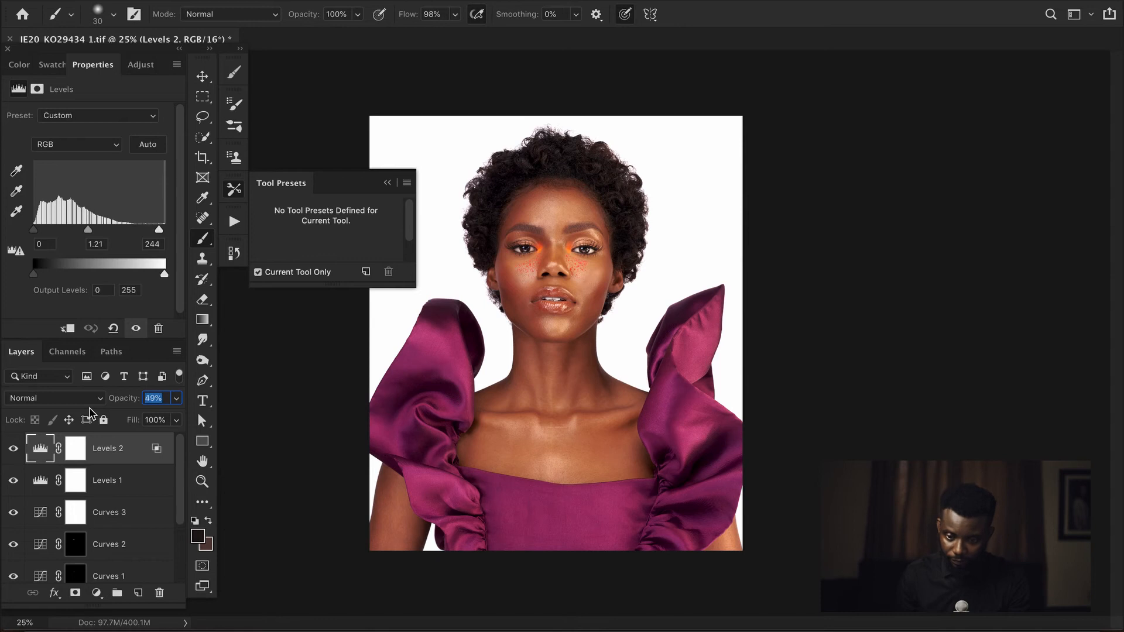
{"action": "left_click", "coordinate": [12, 451]}
{"action": "left_click", "coordinate": [12, 451]}
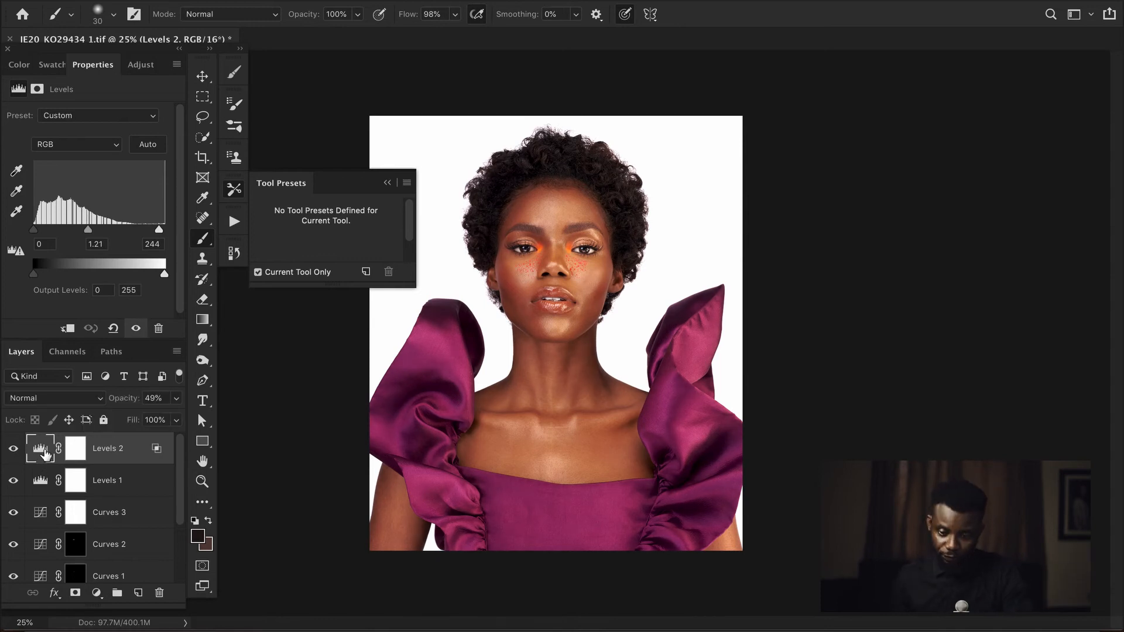
{"action": "scroll", "coordinate": [132, 518], "scroll_direction": "down", "scroll_amount": 3}
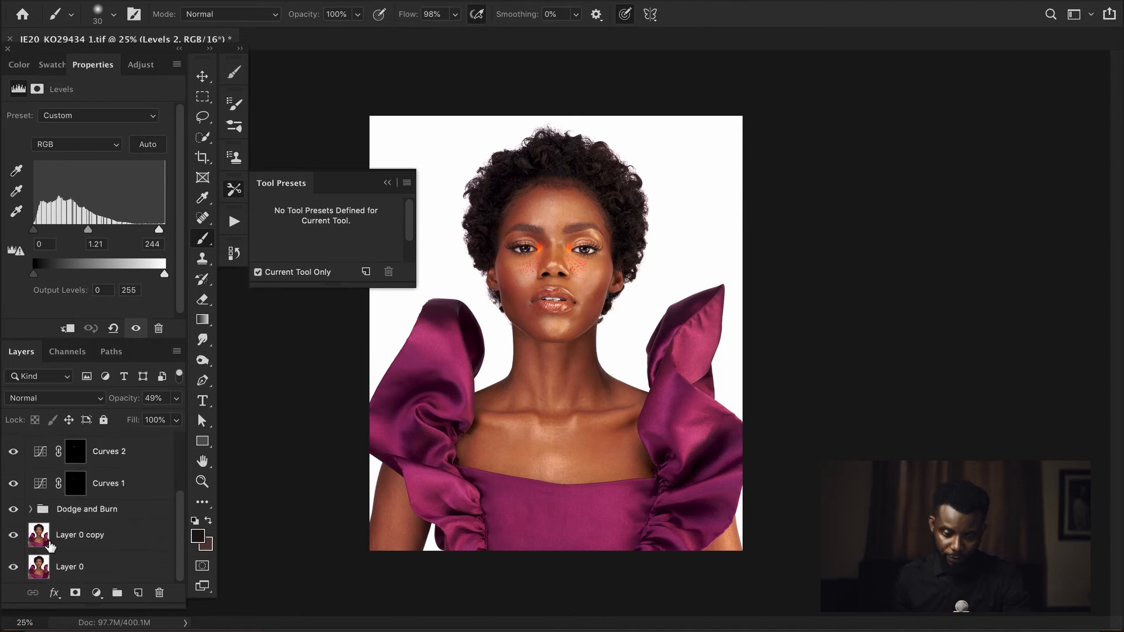
{"action": "left_click", "coordinate": [12, 567]}
{"action": "left_click", "coordinate": [12, 567]}
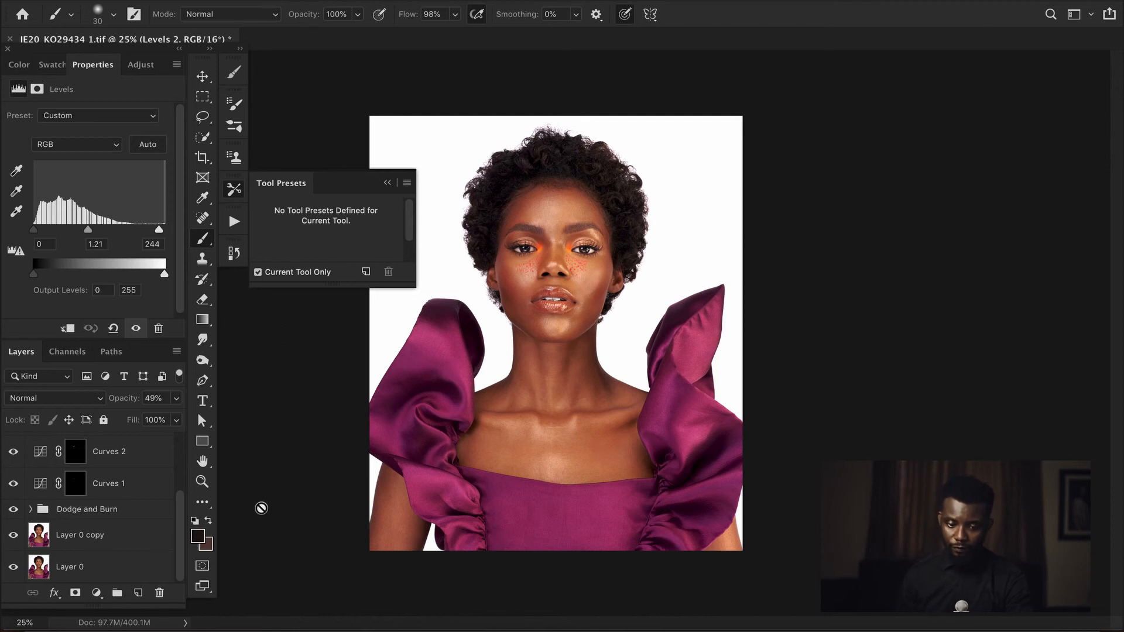
{"action": "scroll", "coordinate": [141, 494], "scroll_direction": "up", "scroll_amount": 4}
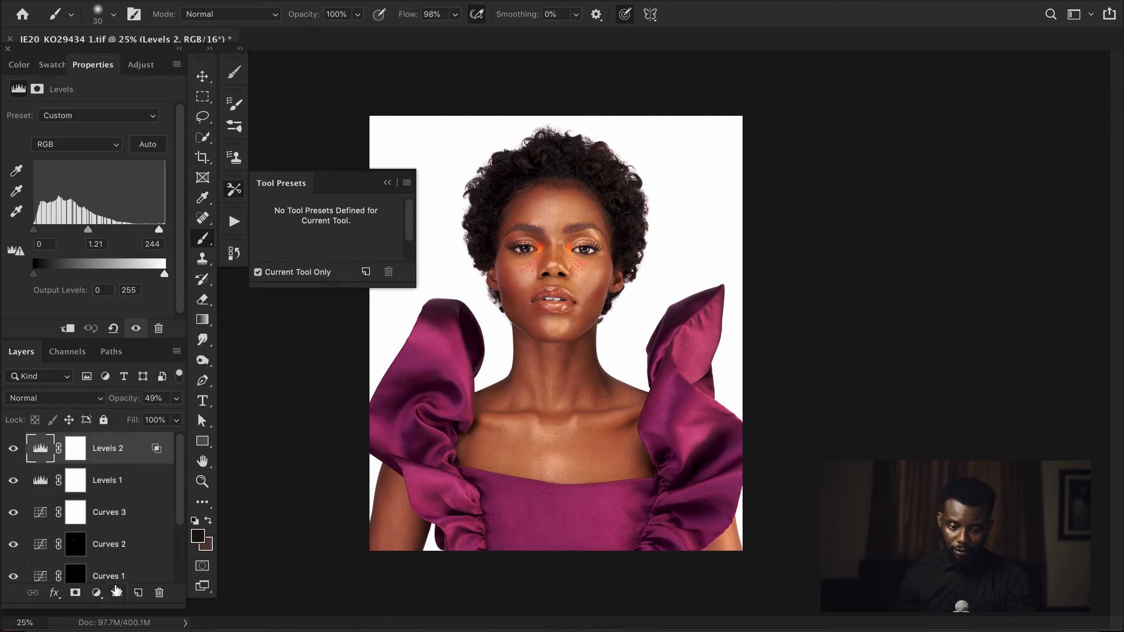
Add a Curves adjustment above Levels 2, slightly raise the Blue channel's black point, and add a shadow point at input 62, output 63.
{"action": "left_click", "coordinate": [96, 592]}
{"action": "left_click", "coordinate": [129, 402]}
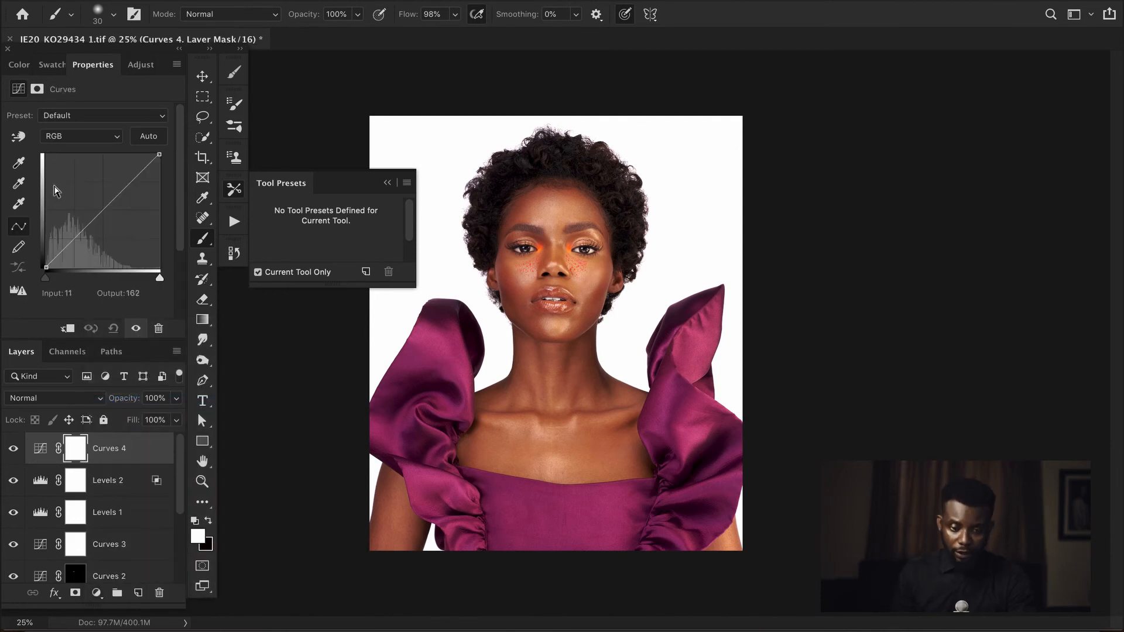
{"action": "left_click", "coordinate": [61, 141]}
{"action": "left_click", "coordinate": [61, 171]}
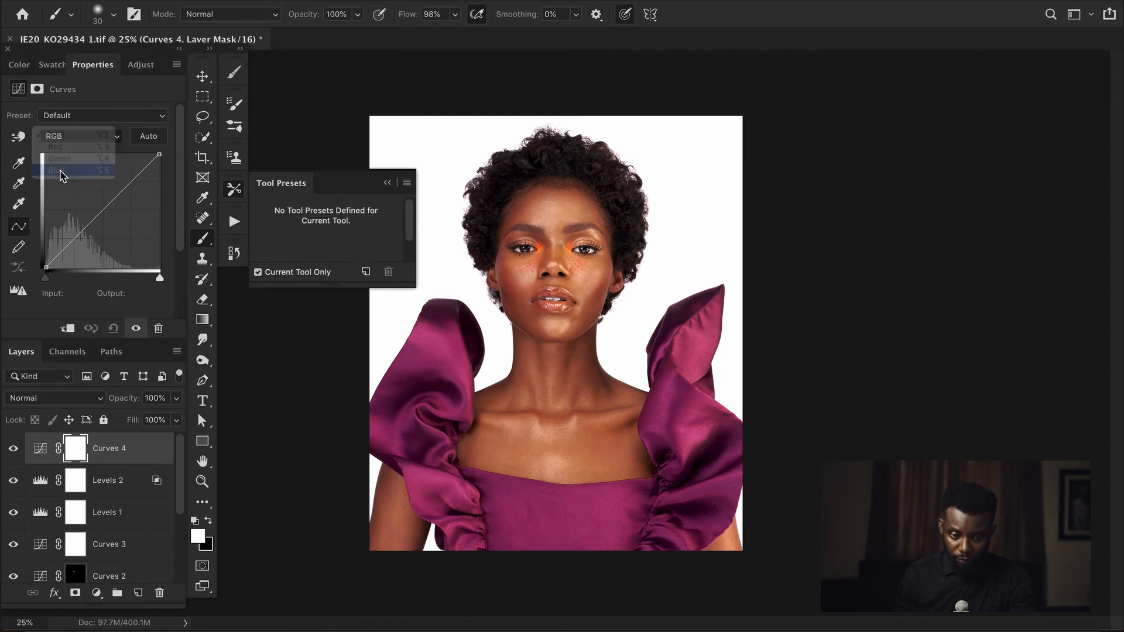
{"action": "left_click_drag", "start_coordinate": [42, 269], "coordinate": [39, 266]}
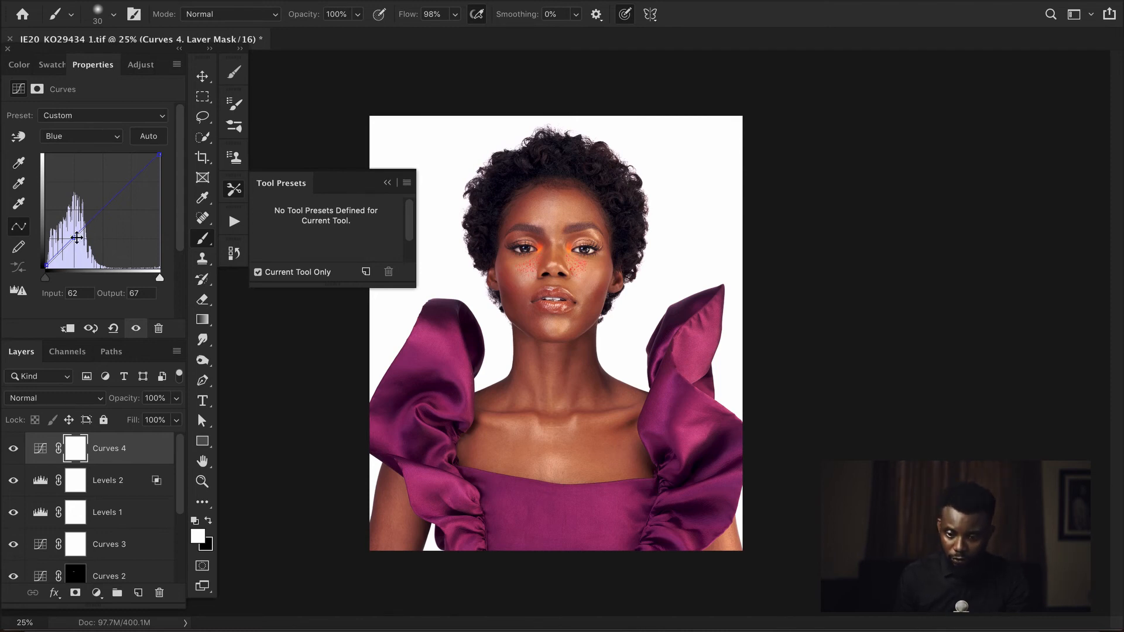
{"action": "left_click_drag", "start_coordinate": [73, 237], "coordinate": [74, 238]}
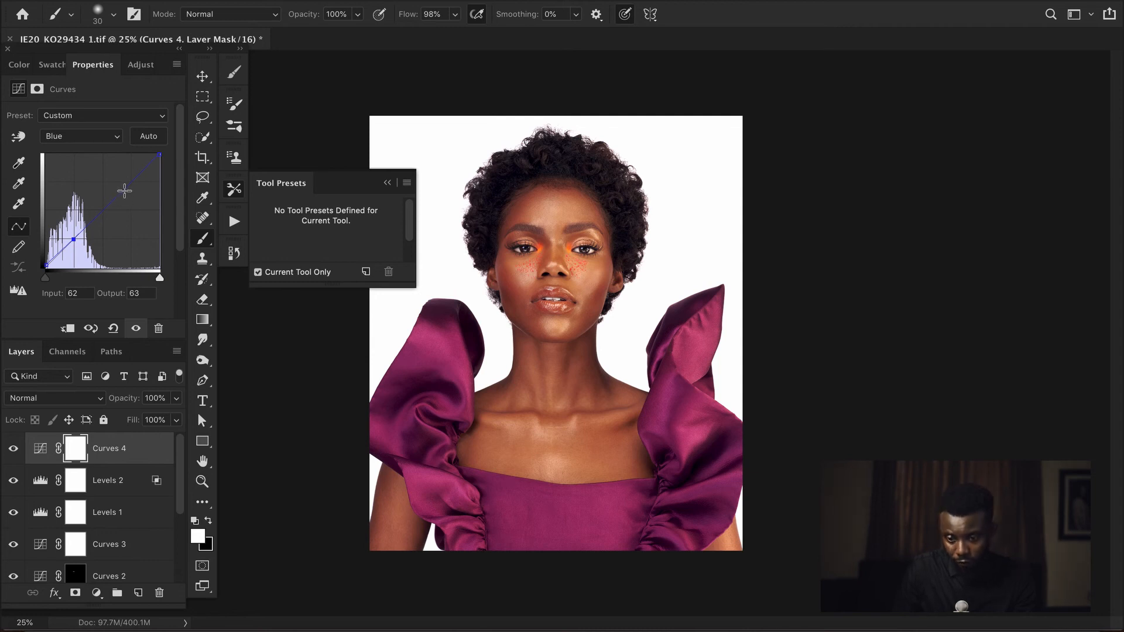
Add a Blue channel highlight point at input 172, output 175 in Curves 4 and compare with the layer hidden and shown.
{"action": "left_click", "coordinate": [122, 191]}
{"action": "mouse_move", "coordinate": [121, 191]}
{"action": "left_mouse_down"}
{"action": "mouse_move", "coordinate": [130, 200]}
{"action": "mouse_move", "coordinate": [122, 190]}
{"action": "left_mouse_up"}
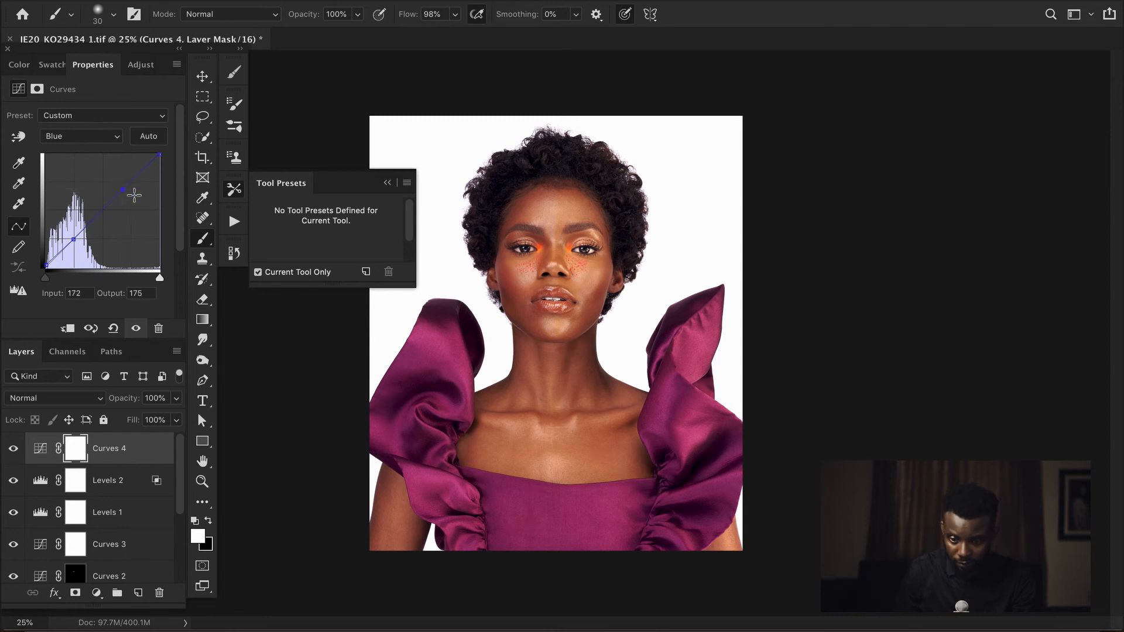
{"action": "left_click", "coordinate": [14, 449]}
{"action": "left_click", "coordinate": [14, 451]}
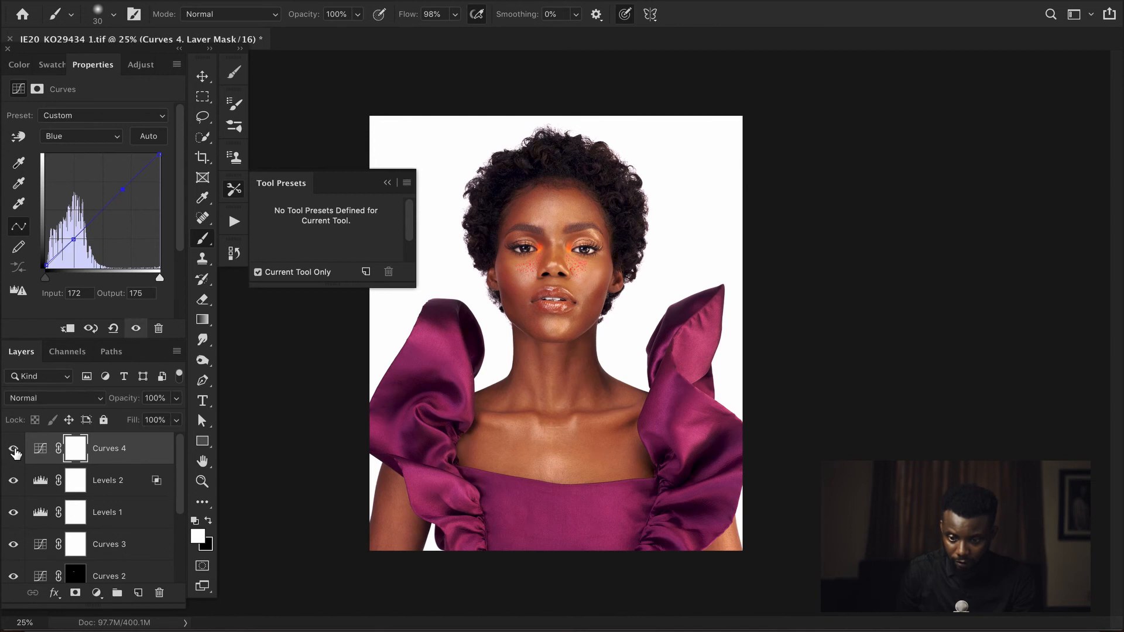
{"action": "left_click", "coordinate": [14, 452]}
{"action": "left_click", "coordinate": [15, 452]}
{"action": "left_click", "coordinate": [15, 452]}
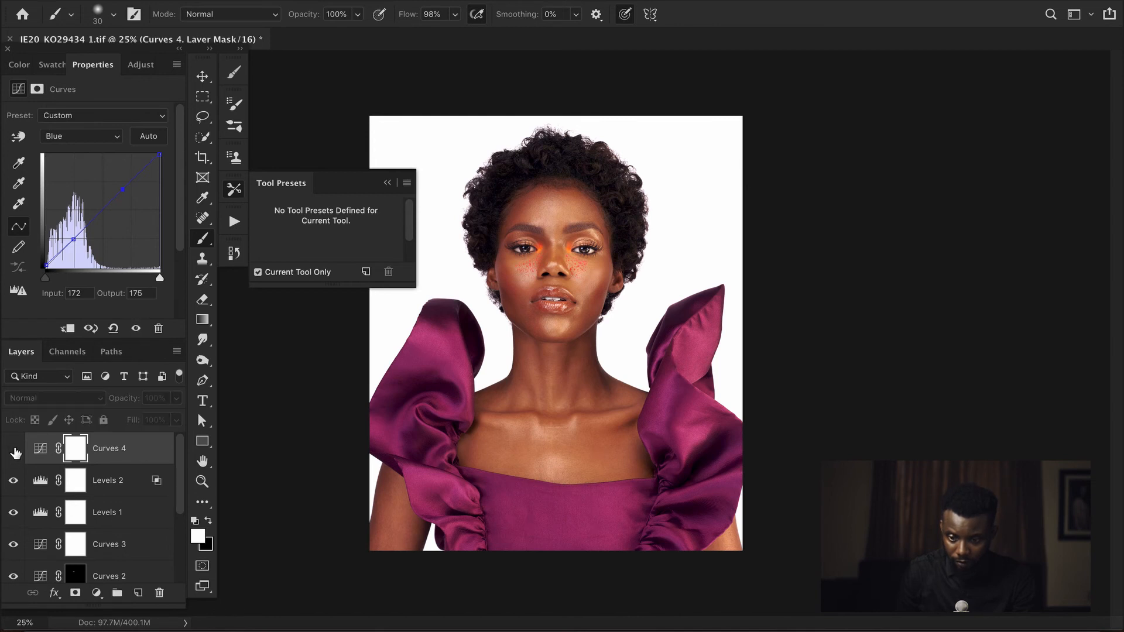
{"action": "left_click", "coordinate": [14, 451]}
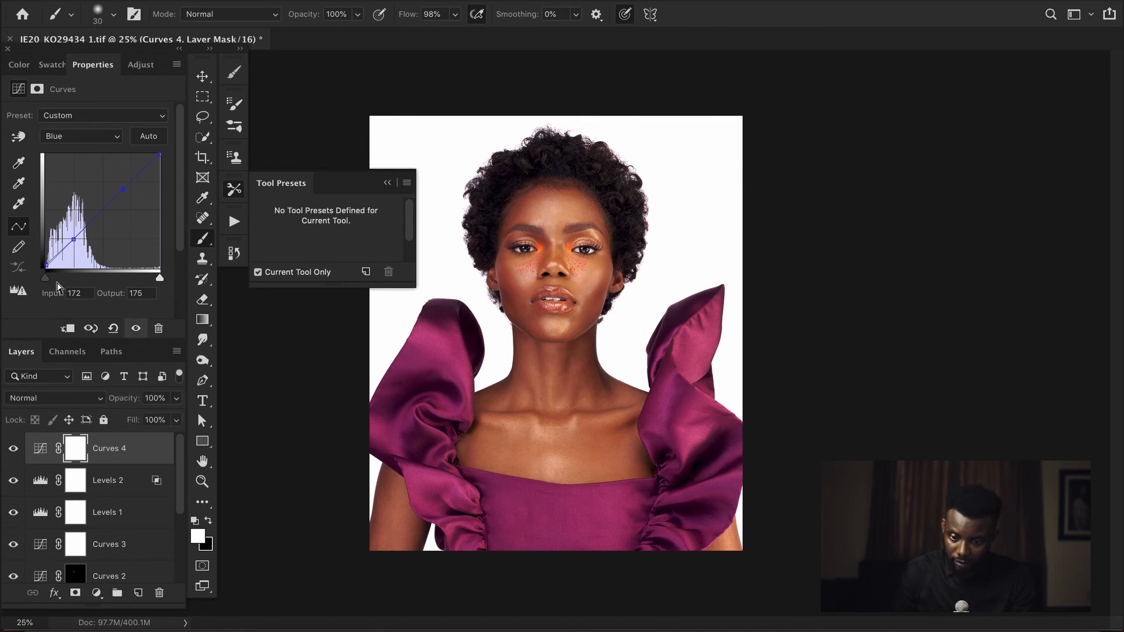
In Curves 4's Red channel, add points at input 60, output 58 and input 185, output 185, and reduce the layer's opacity.
{"action": "left_click", "coordinate": [70, 138]}
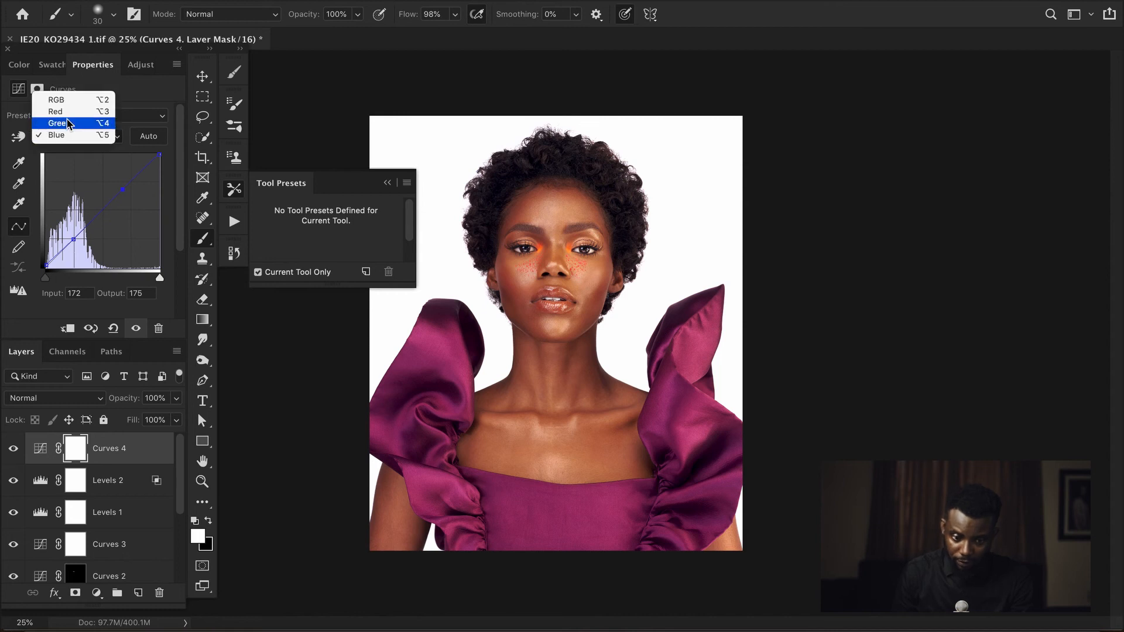
{"action": "left_click", "coordinate": [69, 111]}
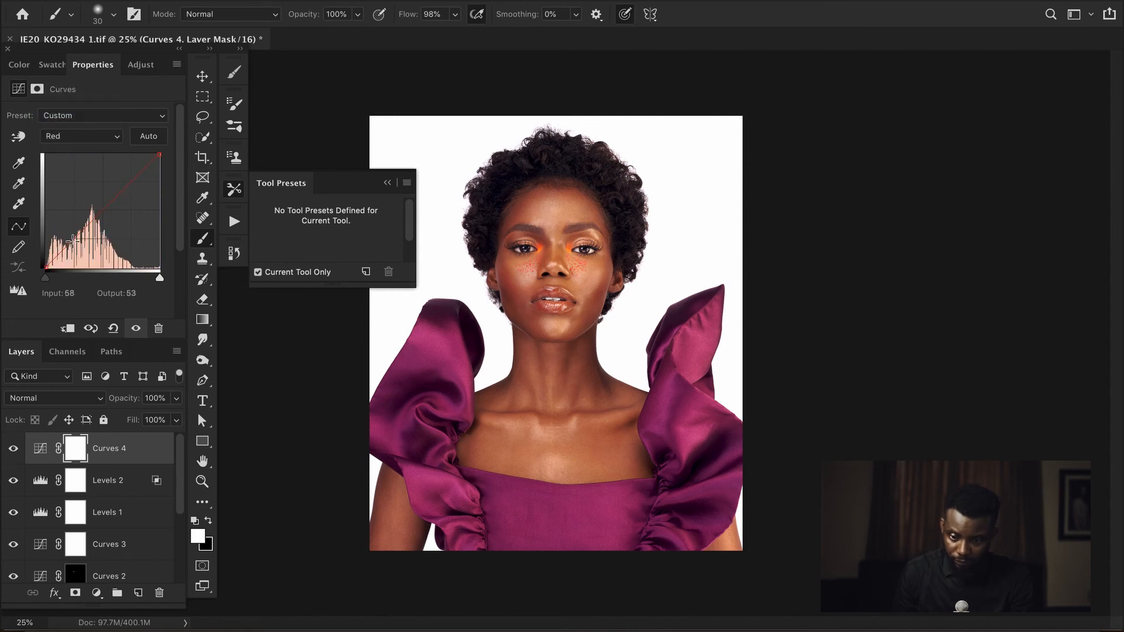
{"action": "left_click", "coordinate": [71, 241]}
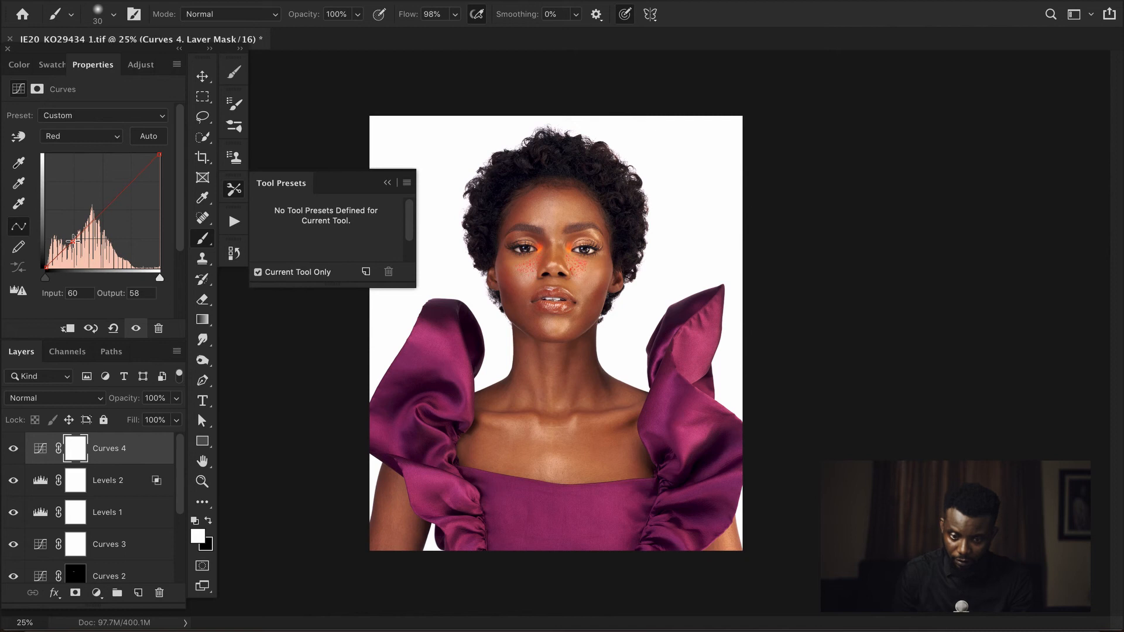
{"action": "left_click", "coordinate": [126, 184]}
{"action": "left_click_drag", "start_coordinate": [127, 186], "coordinate": [129, 185]}
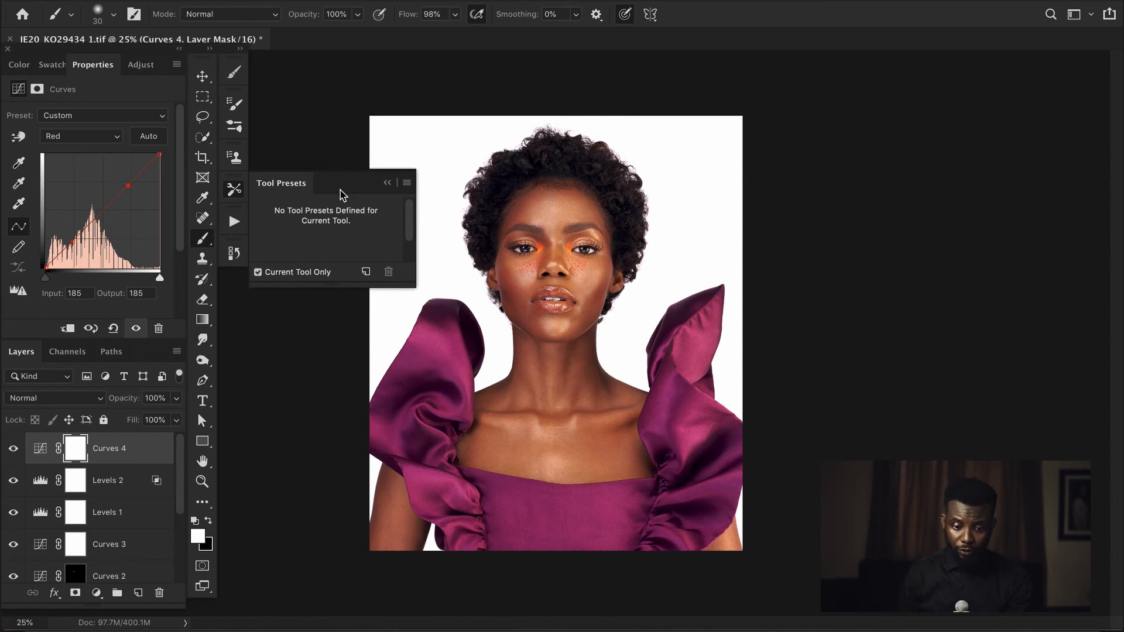
{"action": "mouse_move", "coordinate": [124, 399]}
{"action": "left_mouse_down"}
{"action": "mouse_move", "coordinate": [97, 411]}
{"action": "mouse_move", "coordinate": [110, 413]}
{"action": "left_mouse_up"}
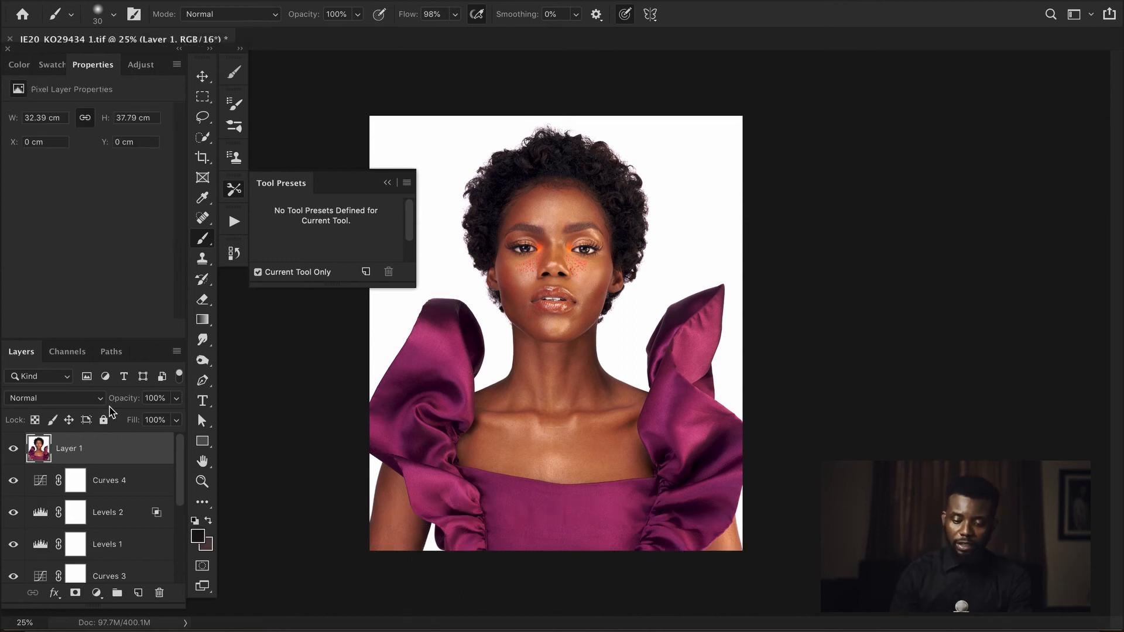
Convert the merged Layer 1 above Curves 4 to a smart object.
{"action": "right_click", "coordinate": [95, 450]}
{"action": "mouse_move", "coordinate": [169, 622]}
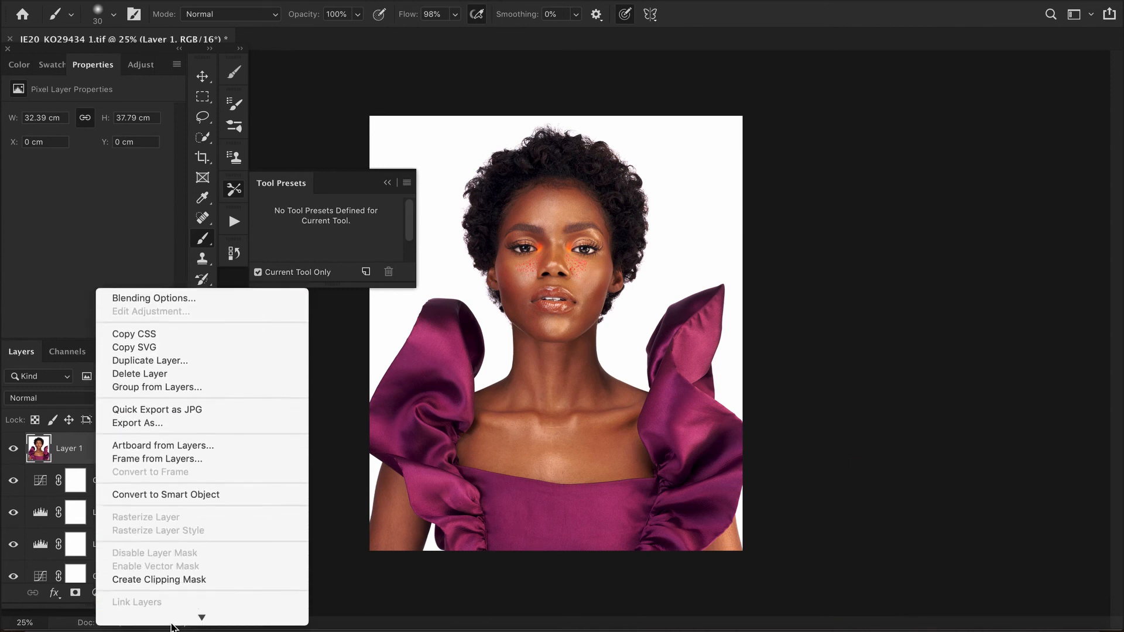
{"action": "left_click", "coordinate": [178, 468]}
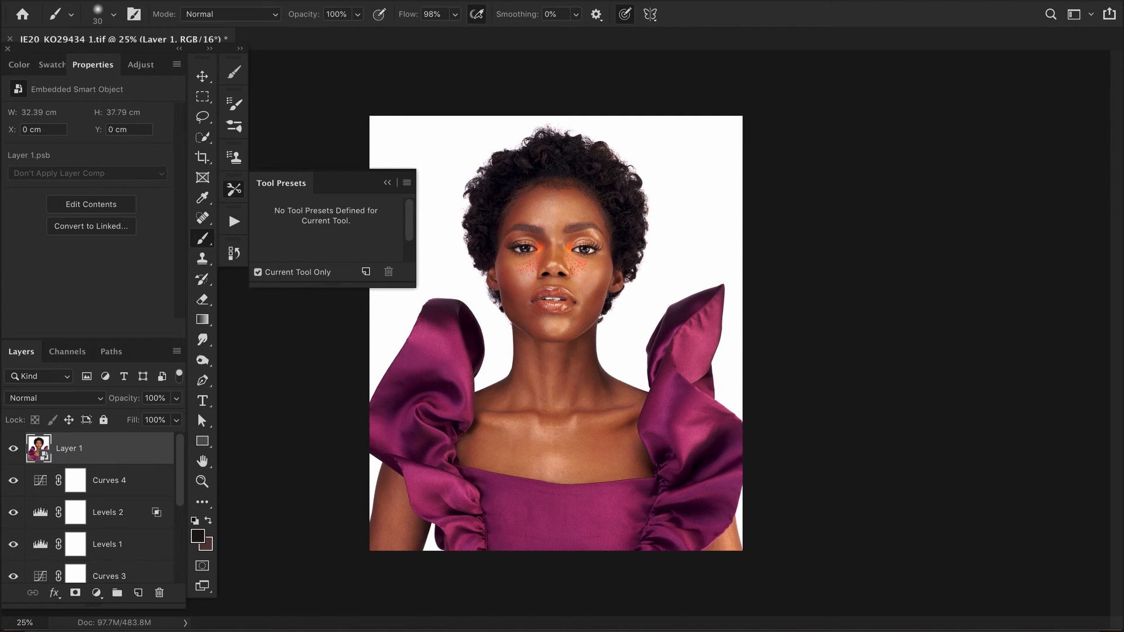
Open the Camera Raw Filter on the Layer 1 smart object and set Temperature to +2 and Contrast to +7.
{"action": "left_click", "coordinate": [389, 7]}
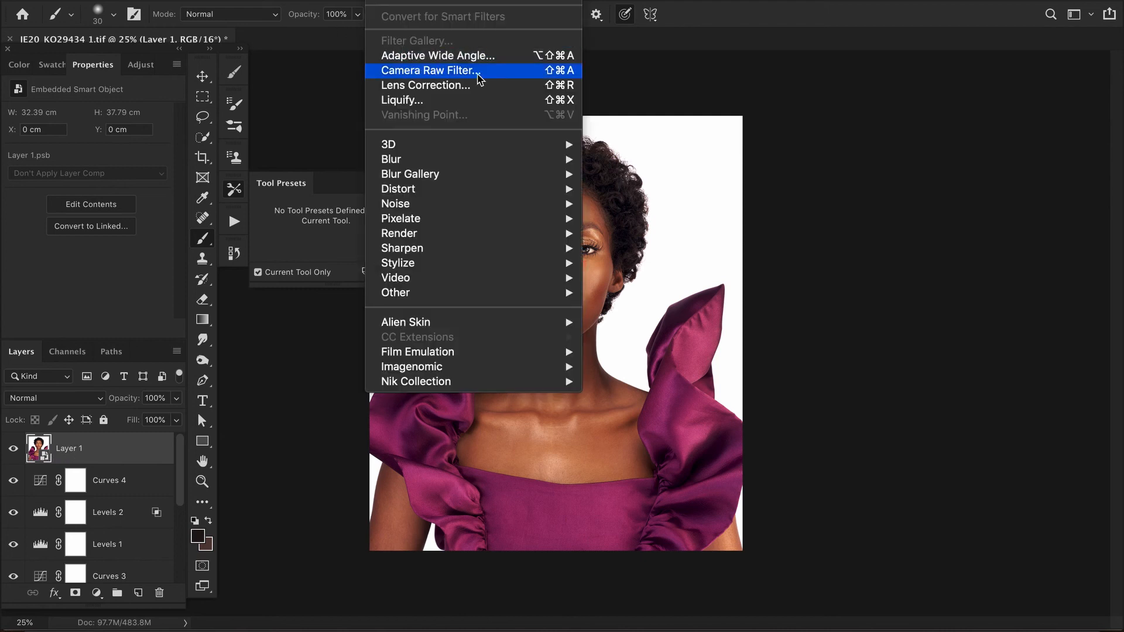
{"action": "left_click", "coordinate": [568, 71]}
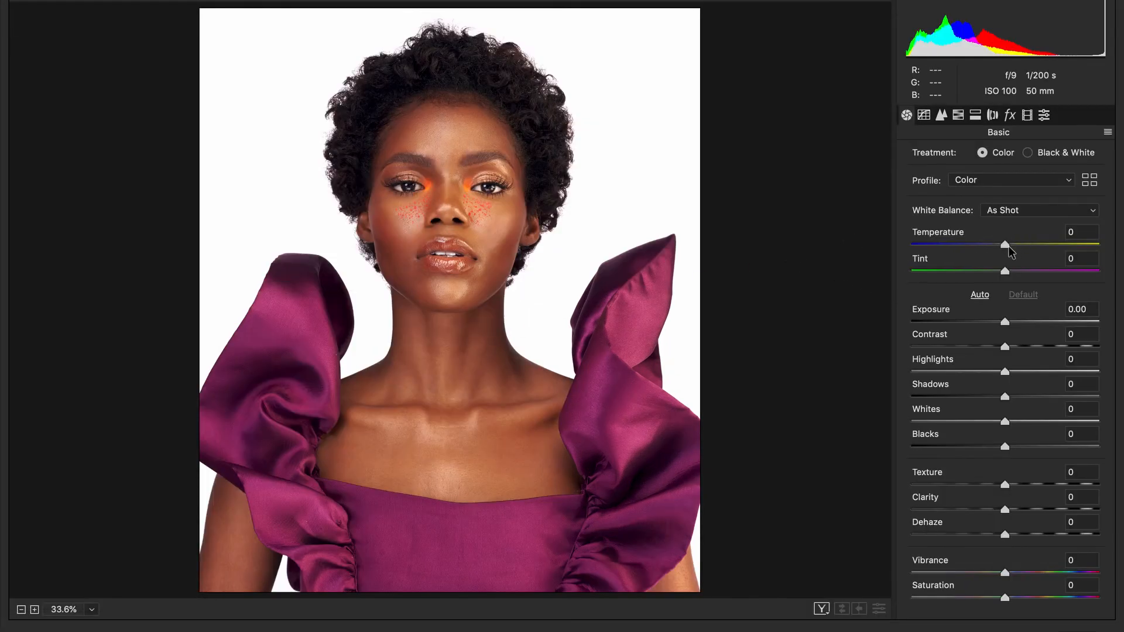
{"action": "left_click_drag", "start_coordinate": [1005, 244], "coordinate": [1010, 243]}
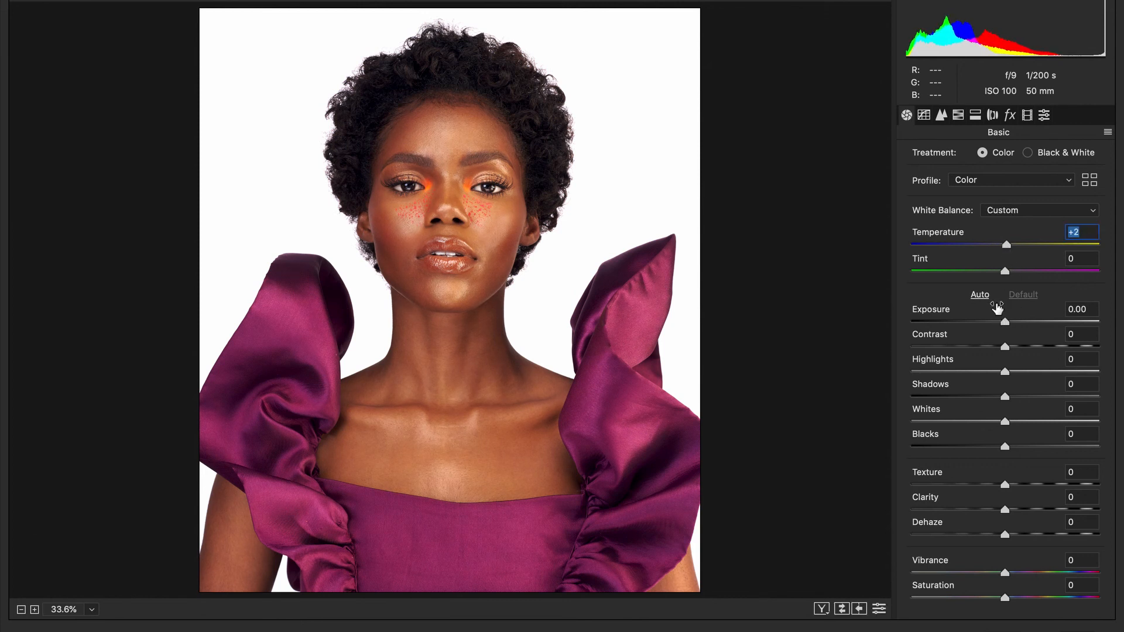
{"action": "left_click_drag", "start_coordinate": [1004, 346], "coordinate": [1012, 345]}
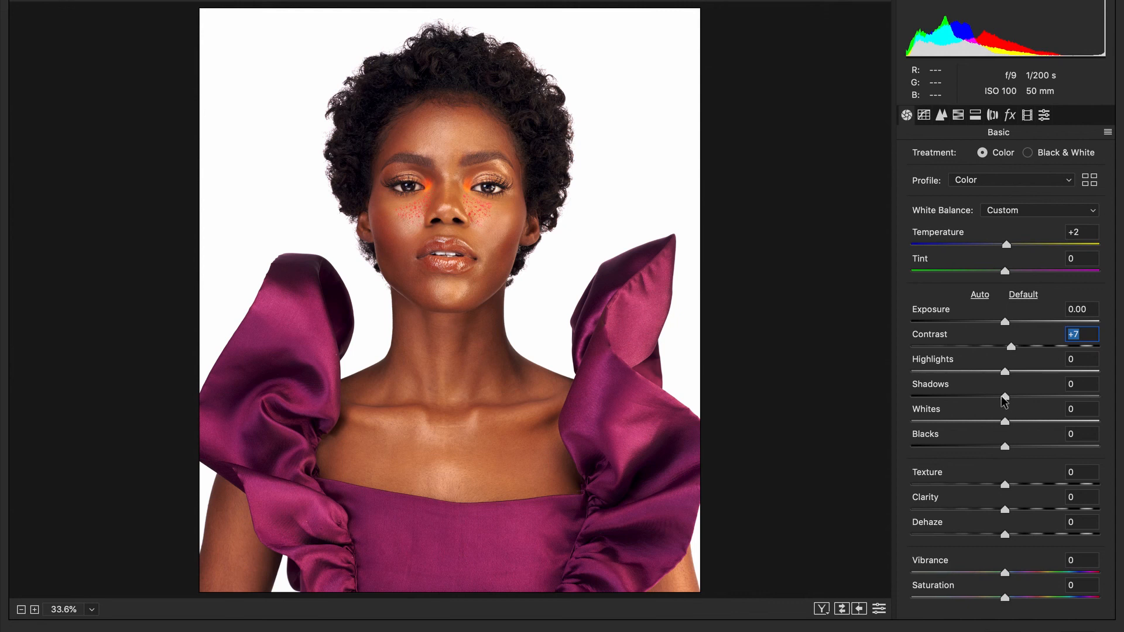
Set Camera Raw Shadows to +18, Blacks to -18, Highlights to -48, Vibrance to -14 and Clarity to +7.
{"action": "left_click_drag", "start_coordinate": [1004, 396], "coordinate": [1020, 397]}
{"action": "left_click_drag", "start_coordinate": [1001, 447], "coordinate": [988, 447]}
{"action": "left_click_drag", "start_coordinate": [1003, 371], "coordinate": [960, 371]}
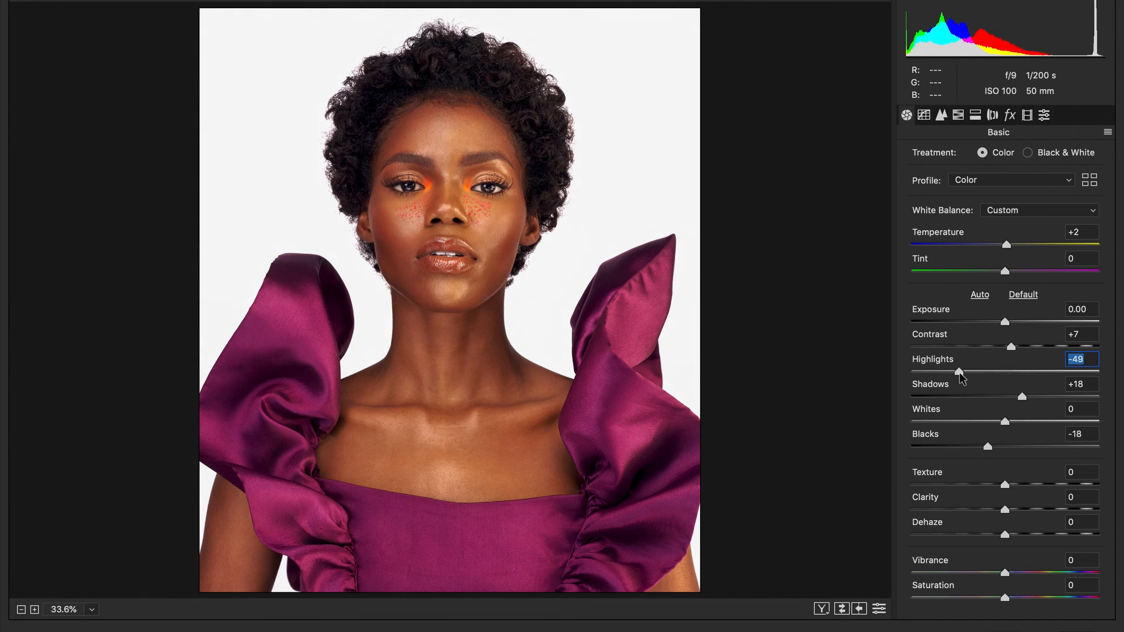
{"action": "left_click_drag", "start_coordinate": [1005, 573], "coordinate": [989, 578]}
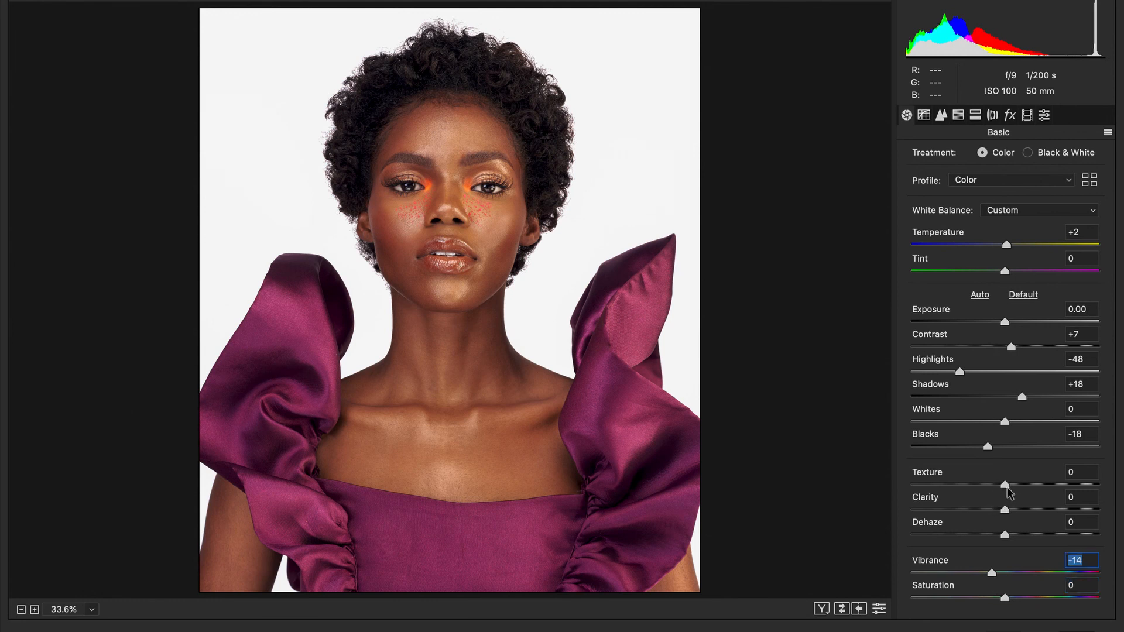
{"action": "left_click_drag", "start_coordinate": [1005, 508], "coordinate": [1011, 510]}
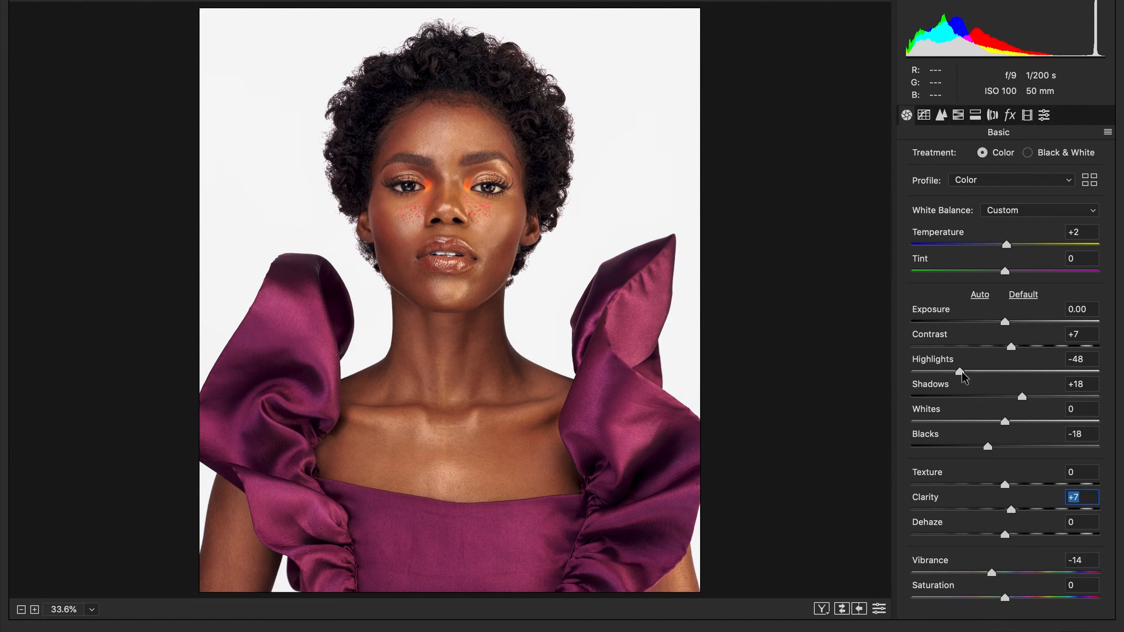
Refine Highlights to -75, Shadows to +5 and Vibrance to -6, reduce Clarity slightly, and compare the portrait before and after.
{"action": "left_click_drag", "start_coordinate": [959, 372], "coordinate": [933, 384]}
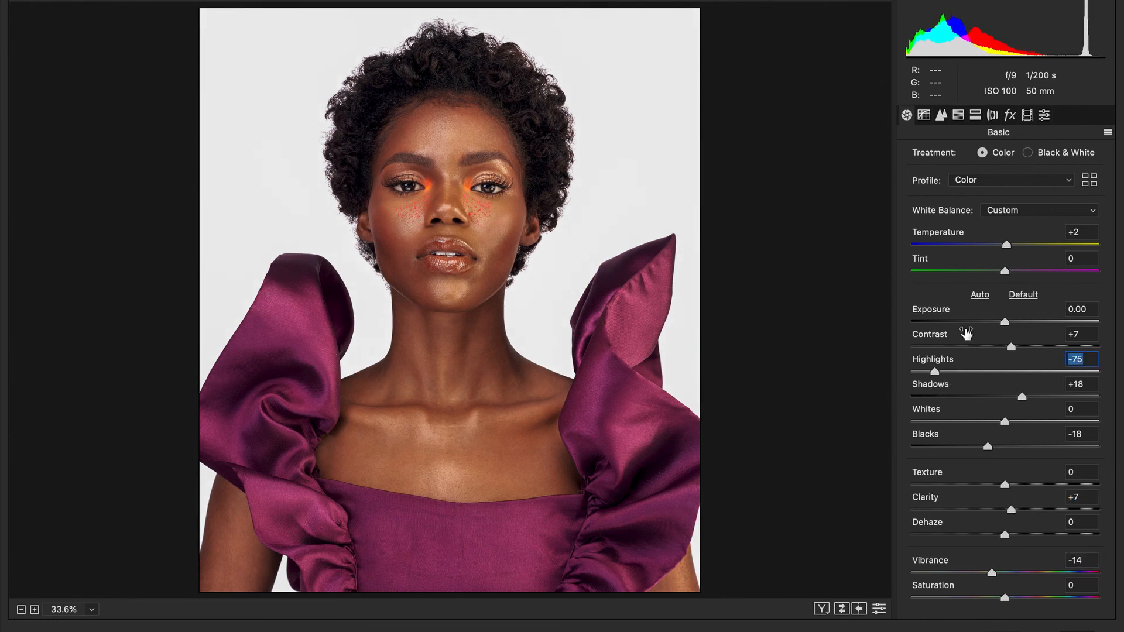
{"action": "left_click_drag", "start_coordinate": [1022, 397], "coordinate": [1012, 400]}
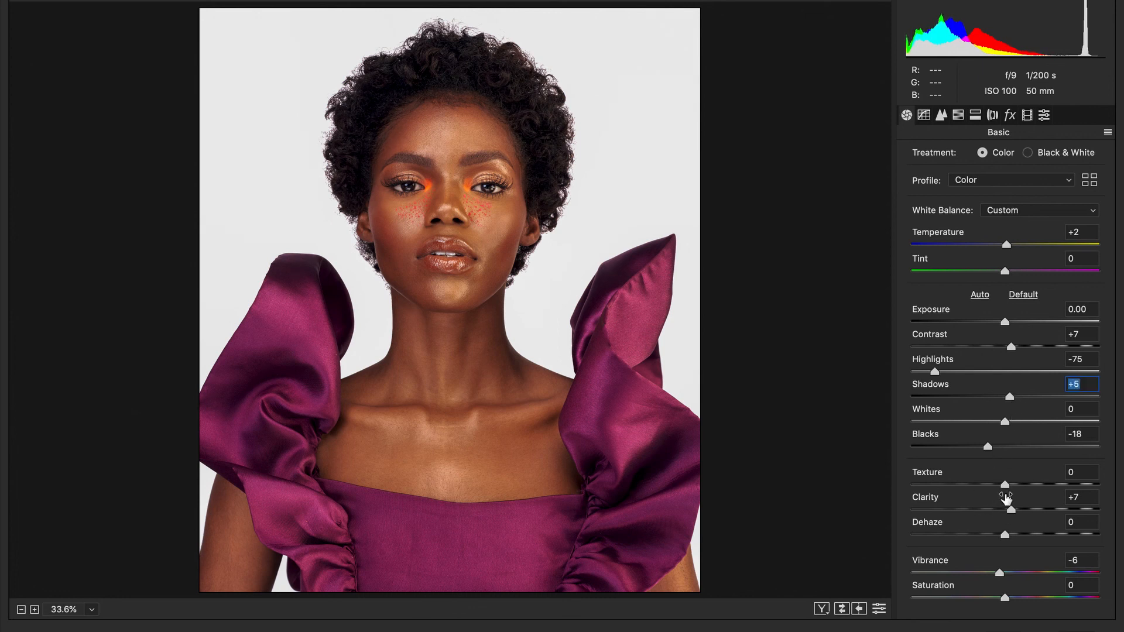
{"action": "left_click_drag", "start_coordinate": [1009, 509], "coordinate": [1007, 509]}
{"action": "key", "text": "backslash"}
{"action": "key", "text": "backslash"}
{"action": "key", "text": "backslash"}
{"action": "key", "text": "backslash"}
In the HSL Saturation adjustments, set Blues to -83 and slightly lower Magentas.
{"action": "left_click", "coordinate": [956, 117]}
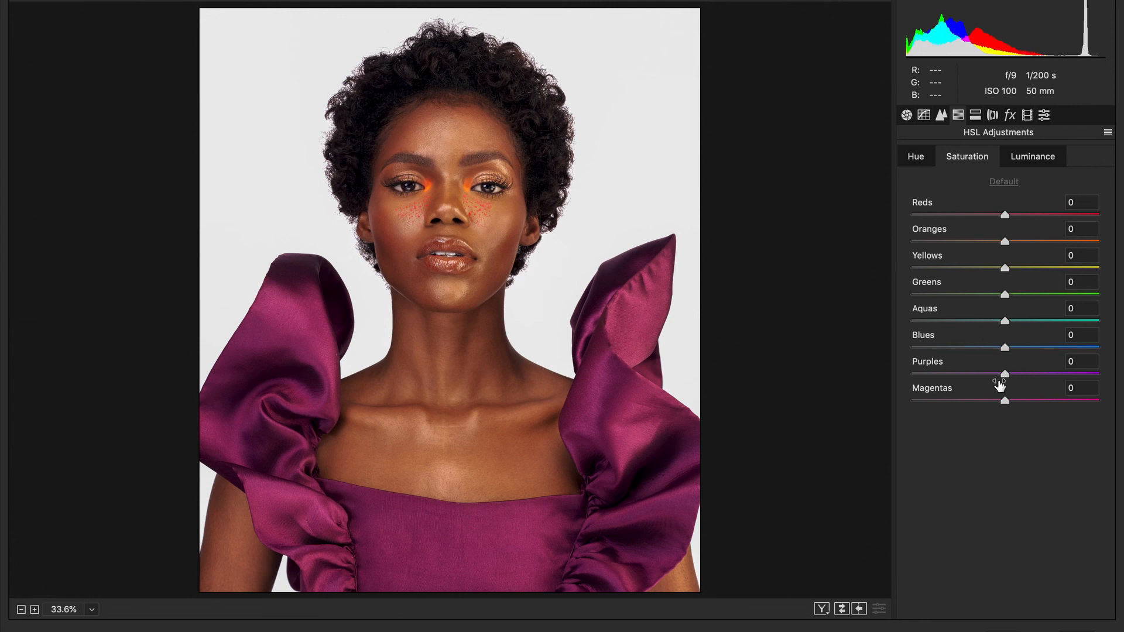
{"action": "left_click_drag", "start_coordinate": [1005, 348], "coordinate": [1106, 369]}
{"action": "left_click_drag", "start_coordinate": [943, 359], "coordinate": [927, 364]}
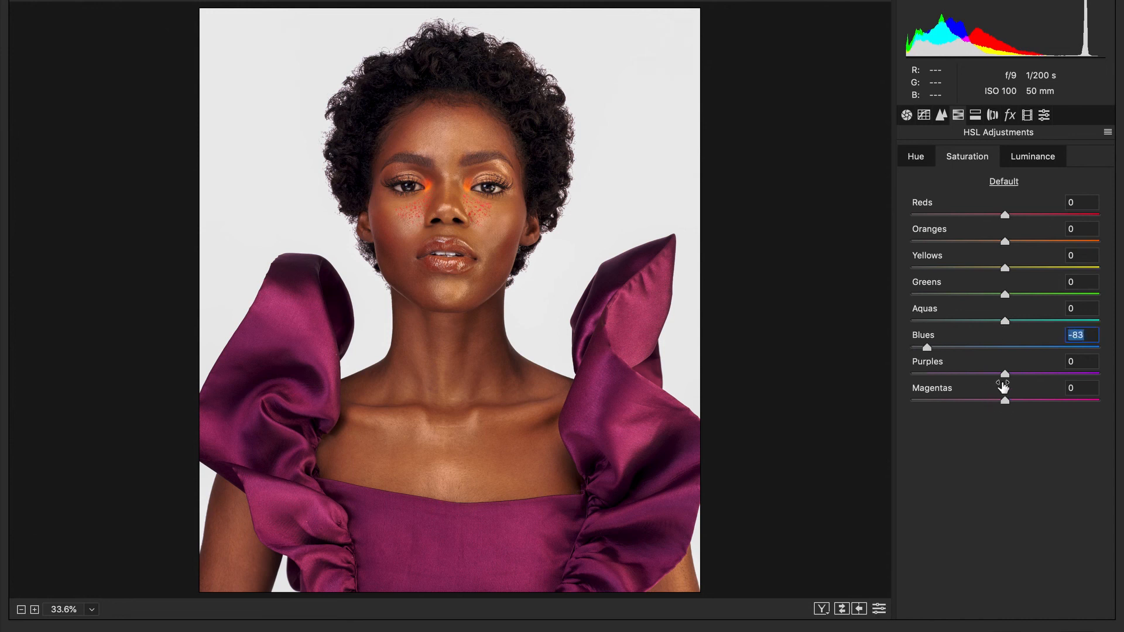
{"action": "left_click_drag", "start_coordinate": [1004, 401], "coordinate": [996, 423]}
In the HSL Hue adjustments, set Yellows to -72 and Oranges to -2, compare the preview, and apply the Camera Raw filter.
{"action": "left_click", "coordinate": [916, 160]}
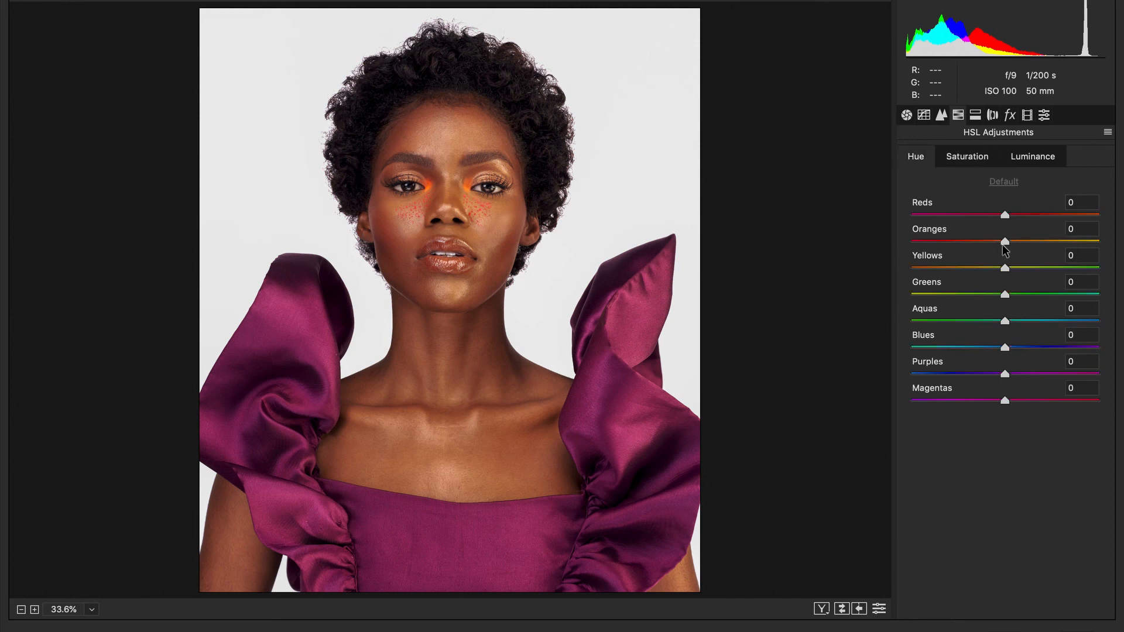
{"action": "left_click_drag", "start_coordinate": [1002, 268], "coordinate": [1002, 270]}
{"action": "mouse_move", "coordinate": [932, 274]}
{"action": "left_mouse_down"}
{"action": "mouse_move", "coordinate": [1083, 305]}
{"action": "mouse_move", "coordinate": [904, 275]}
{"action": "mouse_move", "coordinate": [1093, 317]}
{"action": "mouse_move", "coordinate": [937, 290]}
{"action": "left_mouse_up"}
{"action": "mouse_move", "coordinate": [1004, 241]}
{"action": "left_mouse_down"}
{"action": "mouse_move", "coordinate": [931, 245]}
{"action": "mouse_move", "coordinate": [998, 249]}
{"action": "left_mouse_up"}
{"action": "key", "text": "p"}
{"action": "key", "text": "p"}
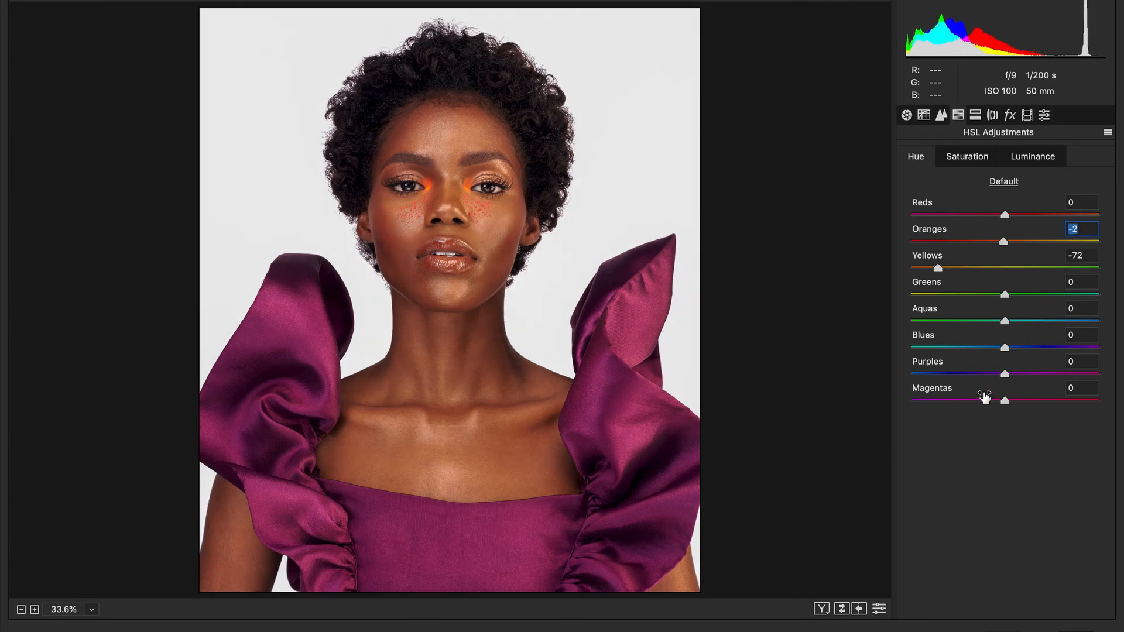
{"action": "key", "text": "Return"}
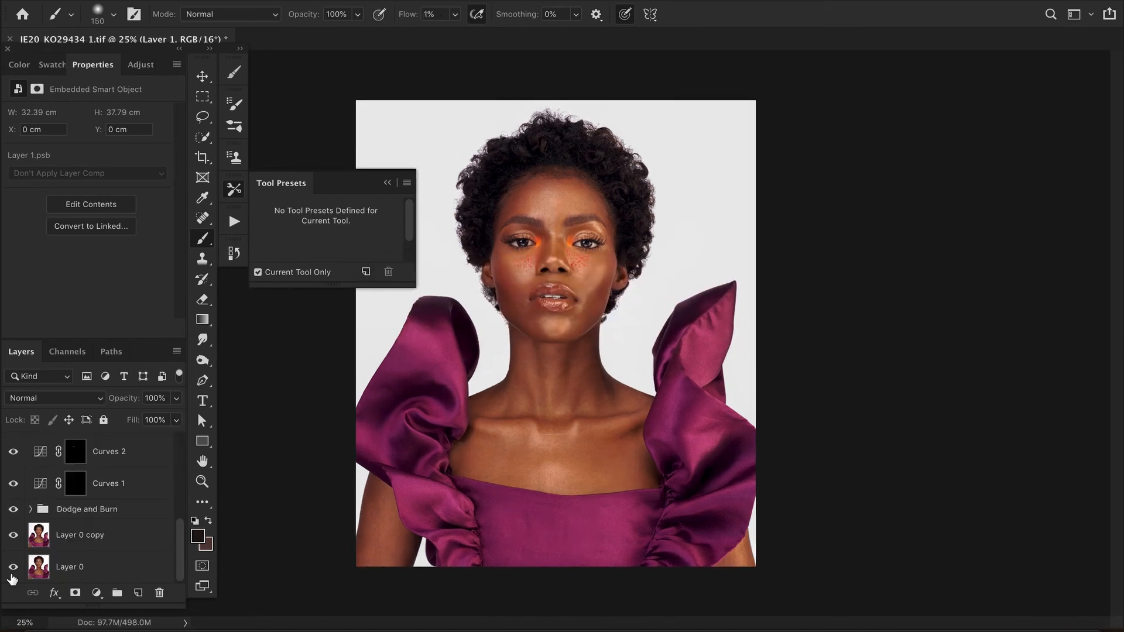
Compare the retouched face with the original Layer 0 at 66.7% by isolating that layer and restoring the others.
{"action": "key", "text": "ctrl+plus"}
{"action": "key", "text": "ctrl+plus"}
{"action": "key", "text": "ctrl+plus"}
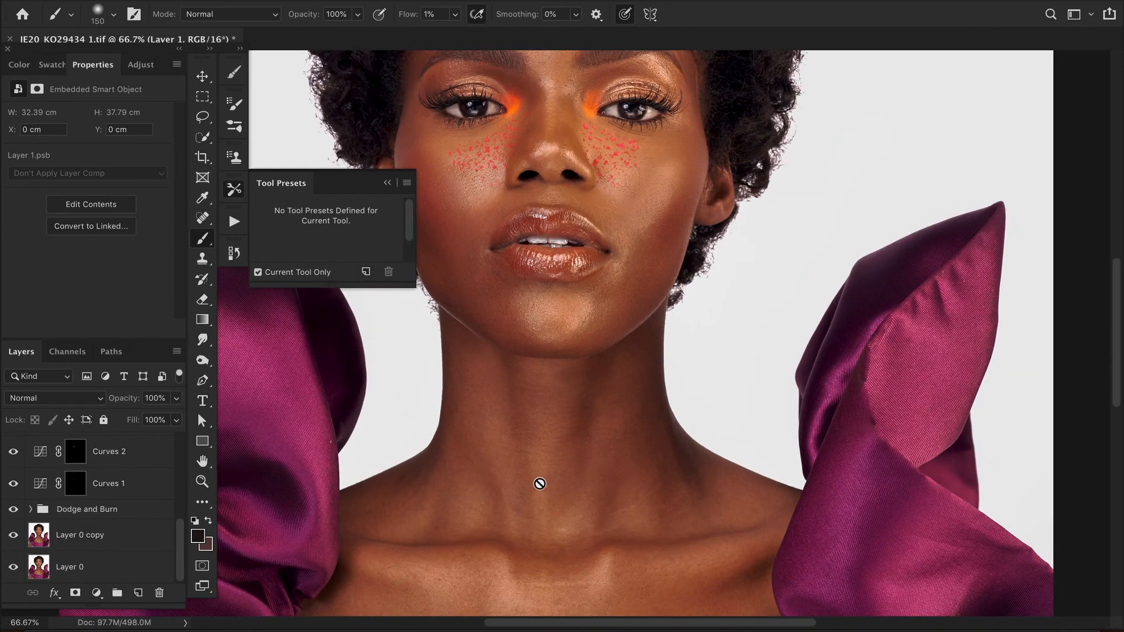
{"action": "scroll", "coordinate": [567, 345], "scroll_direction": "up", "scroll_amount": 5}
{"action": "scroll", "coordinate": [570, 349], "scroll_direction": "down", "scroll_amount": 2}
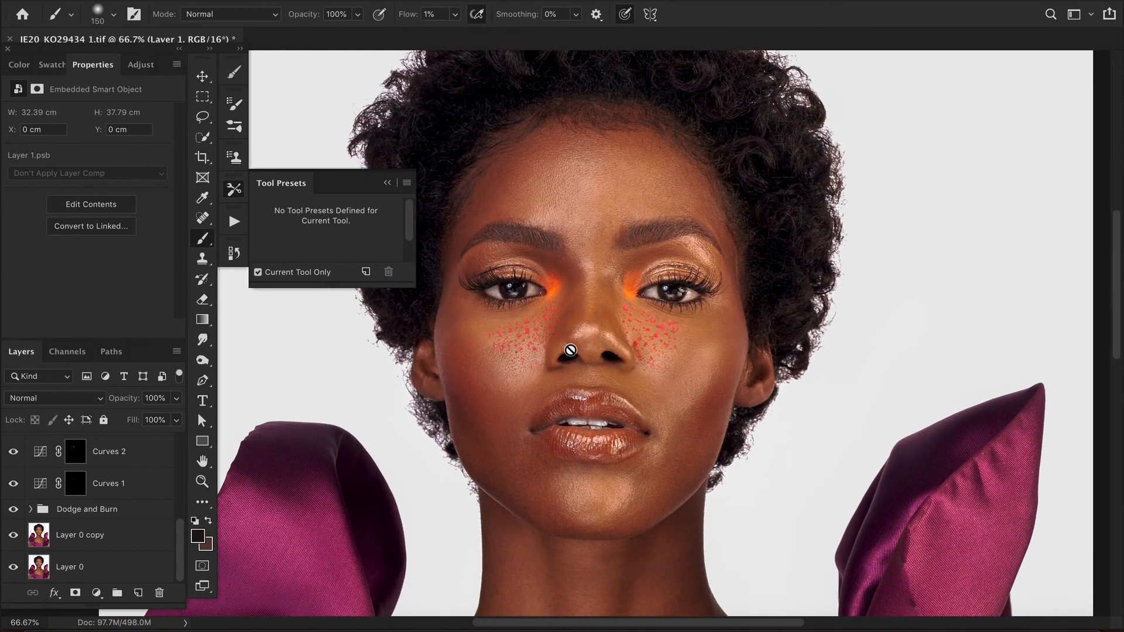
{"action": "left_click", "coordinate": [13, 567]}
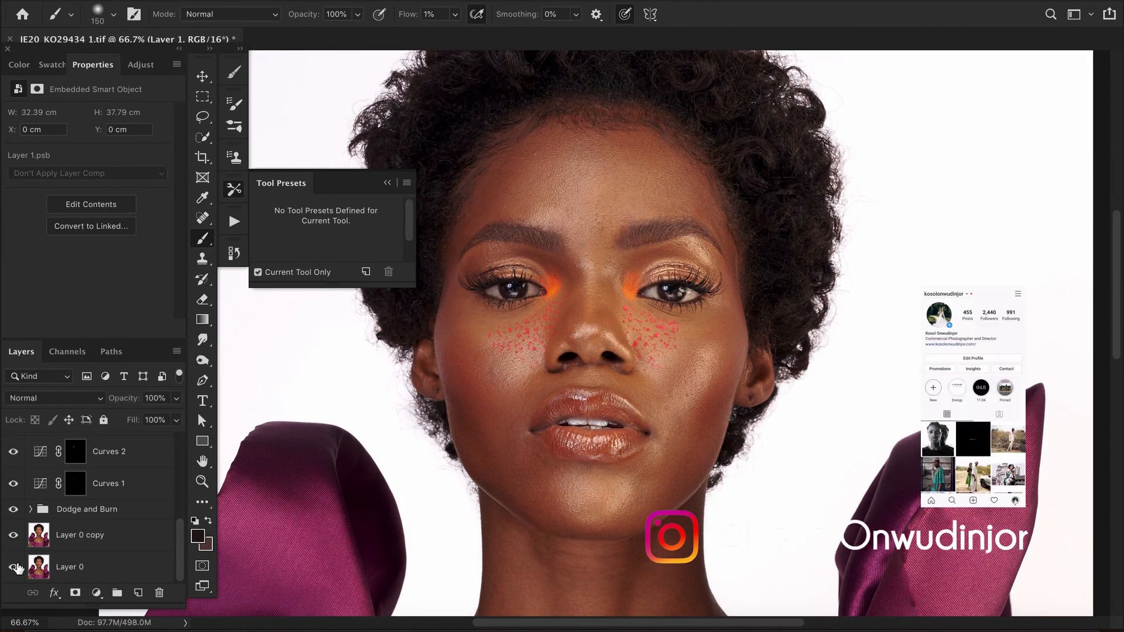
{"action": "left_click", "coordinate": [13, 567], "text": "alt"}
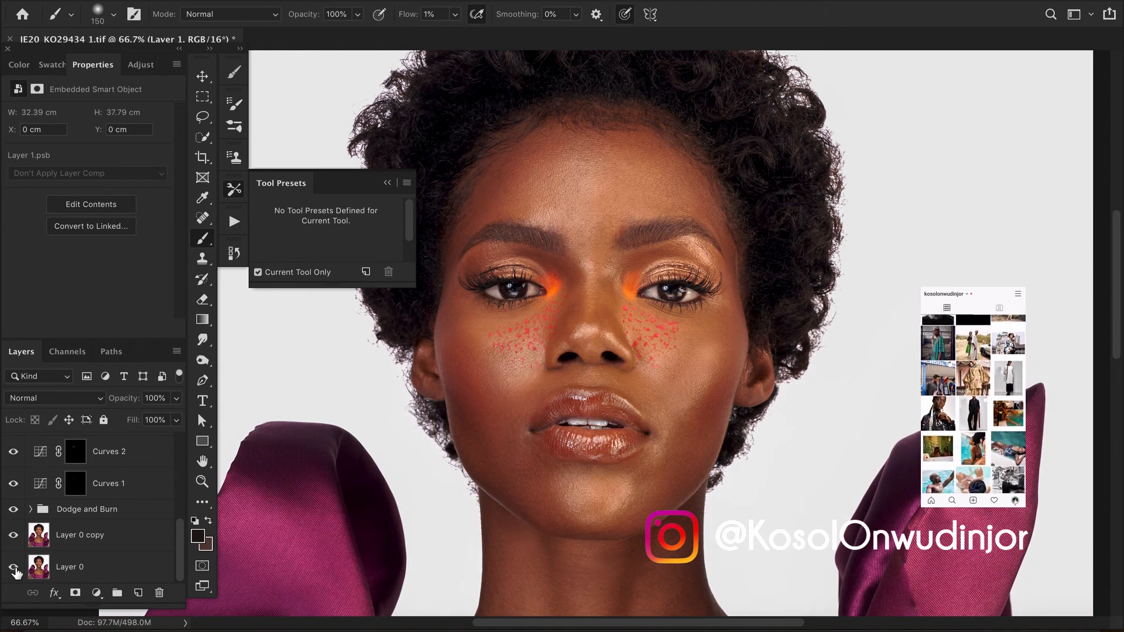
{"action": "left_click", "coordinate": [13, 567], "text": "alt"}
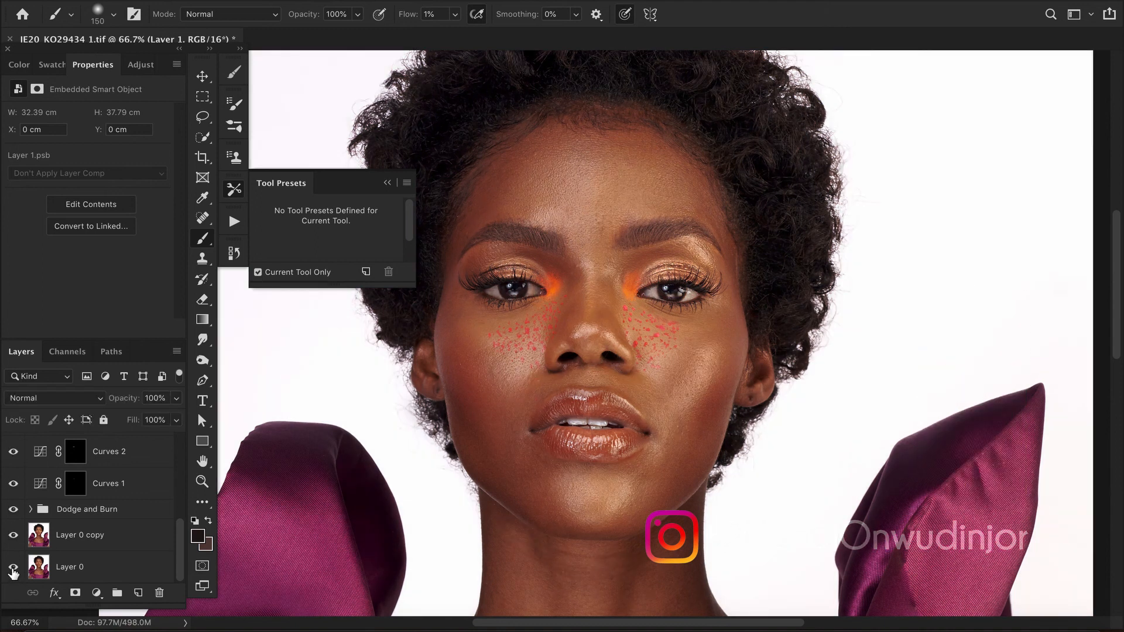